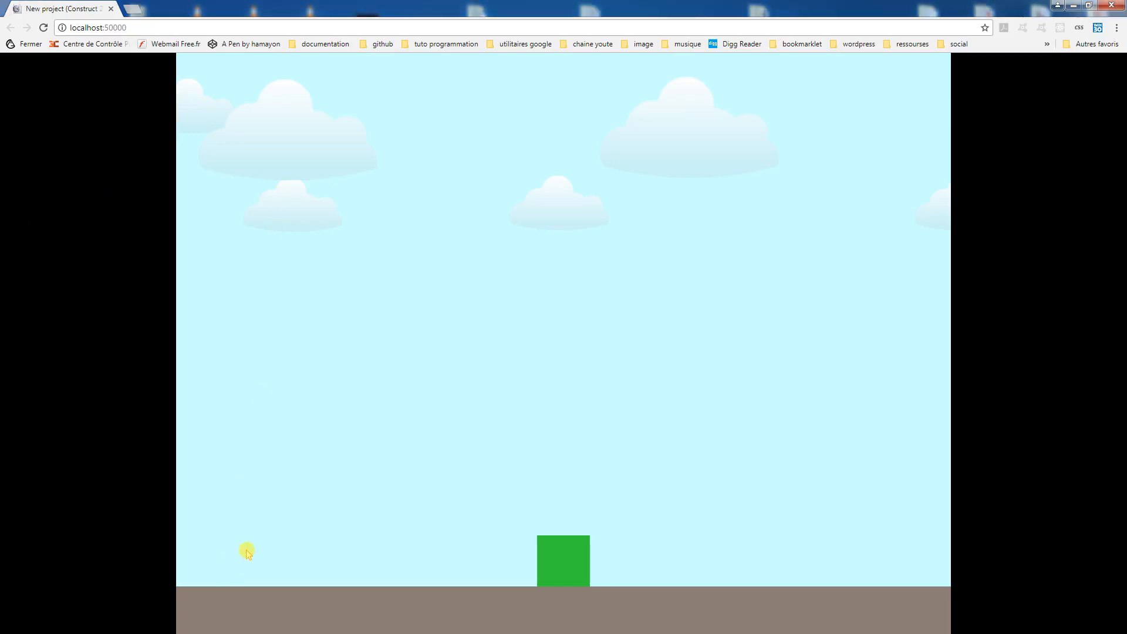
Preview the layout in the browser and move the green square back and forth to examine the parallax scrolling of the two cloud layers
{"action": "key", "text": "Right"}
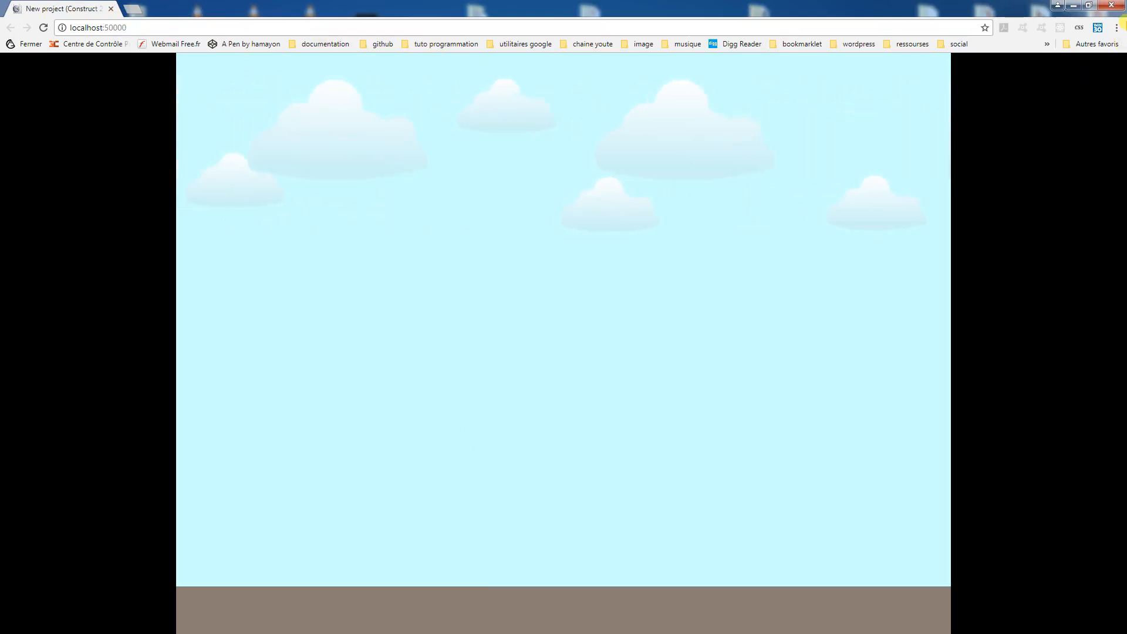
{"action": "left_click", "coordinate": [1113, 5]}
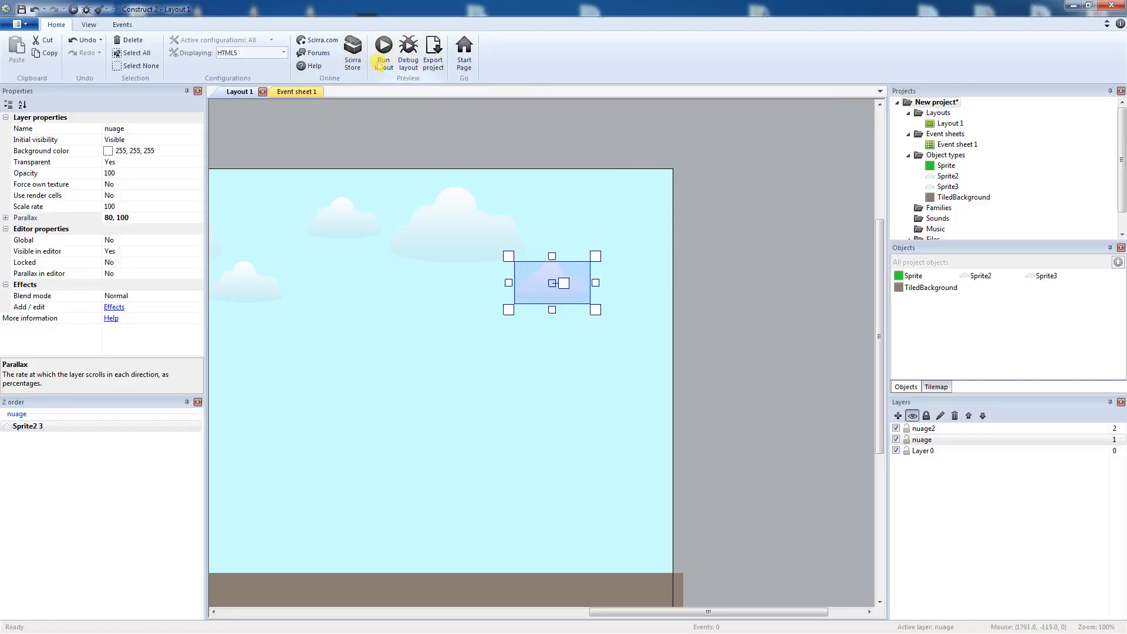
{"action": "left_click", "coordinate": [382, 65]}
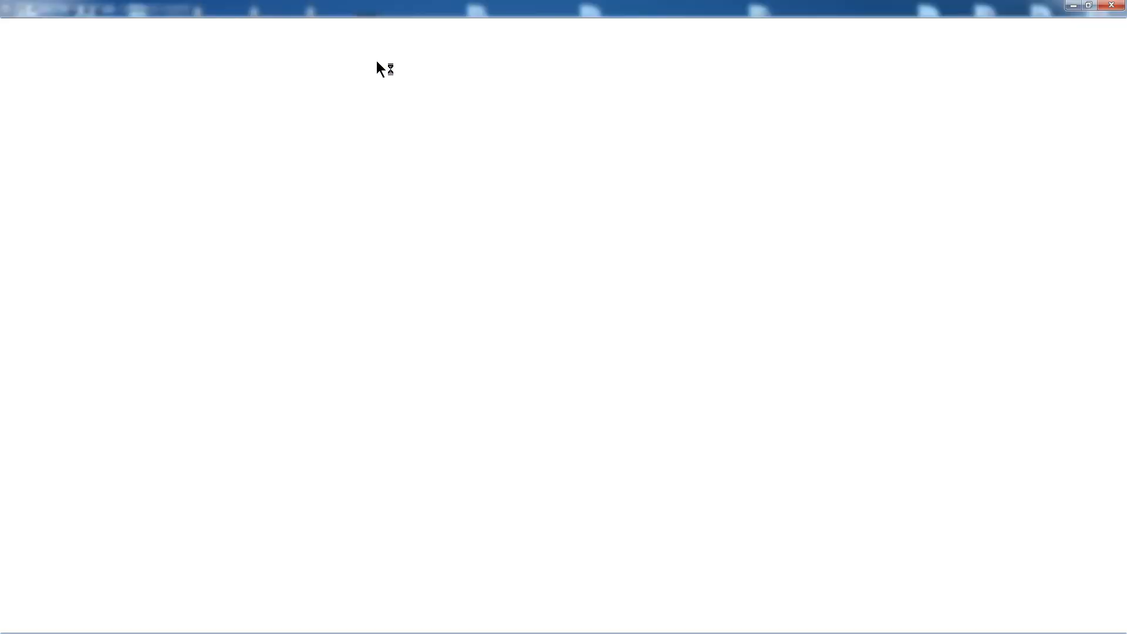
{"action": "key", "text": "Right"}
{"action": "key", "text": "Right"}
{"action": "key", "text": "Right"}
{"action": "key", "text": "Left"}
{"action": "key", "text": "Left"}
{"action": "key", "text": "Right"}
{"action": "key", "text": "Right"}
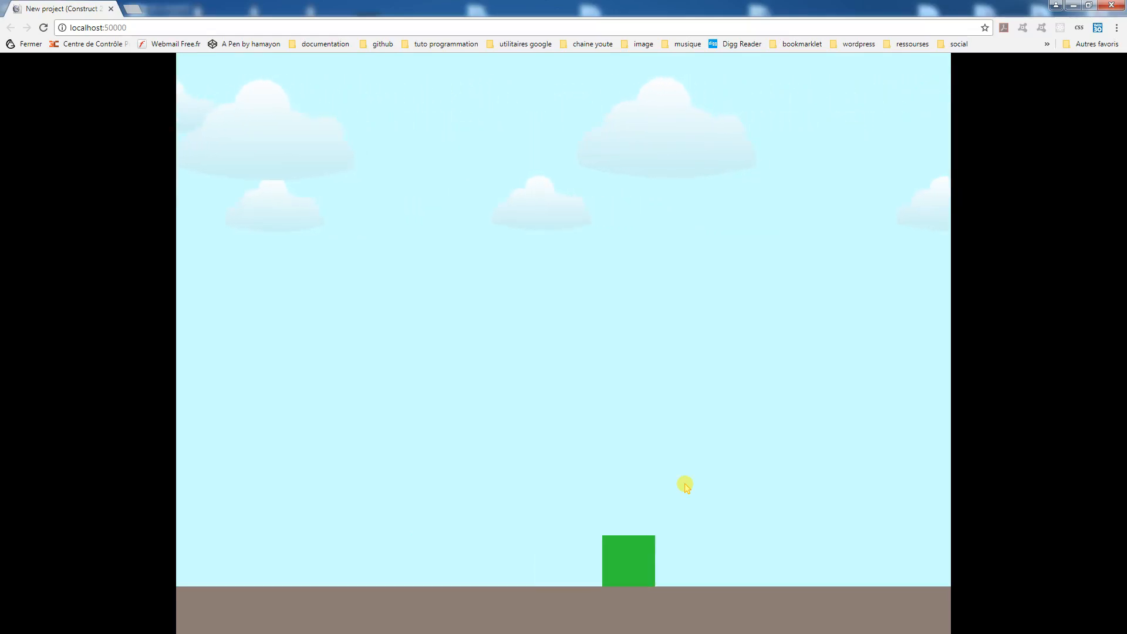
{"action": "key", "text": "Left"}
{"action": "key", "text": "Left"}
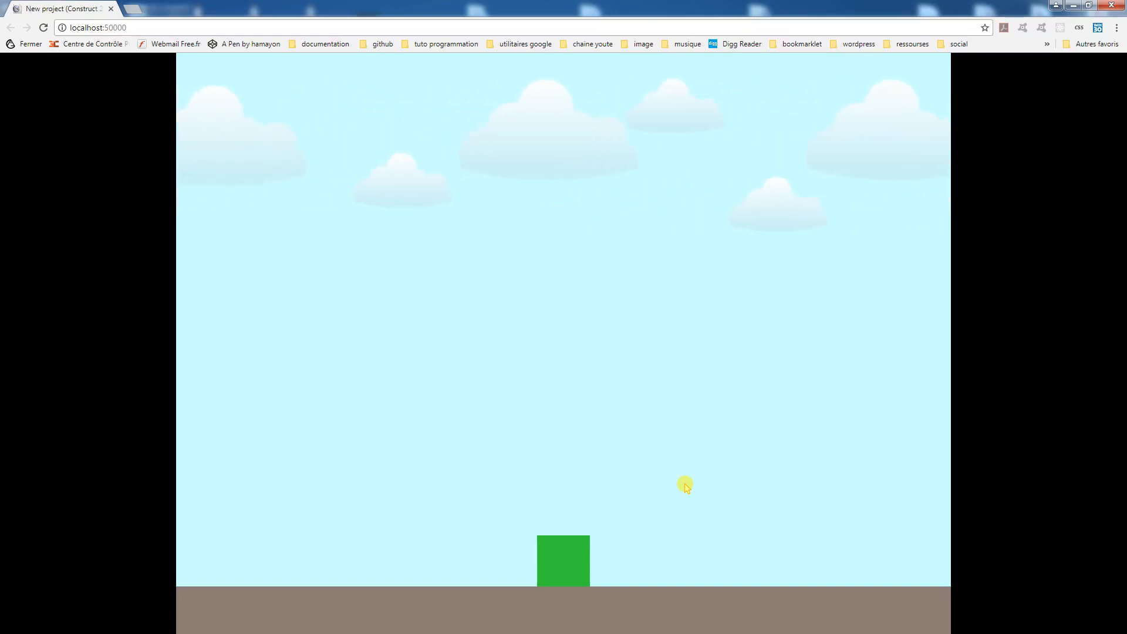
{"action": "key", "text": "Left"}
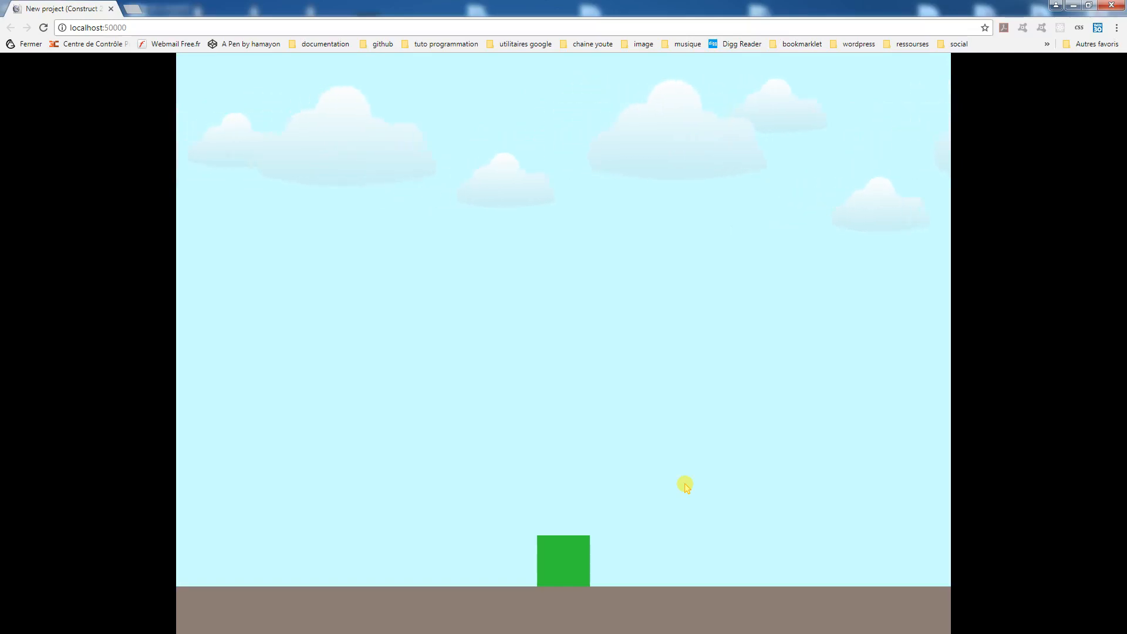
{"action": "key", "text": "Right"}
{"action": "key", "text": "Right"}
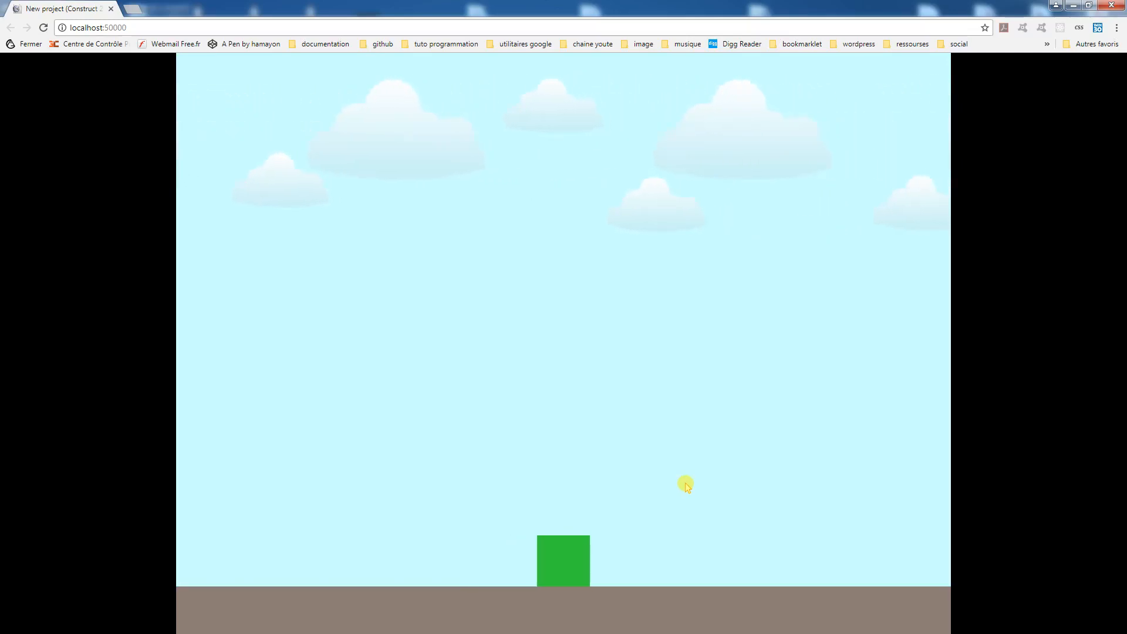
{"action": "key", "text": "Right"}
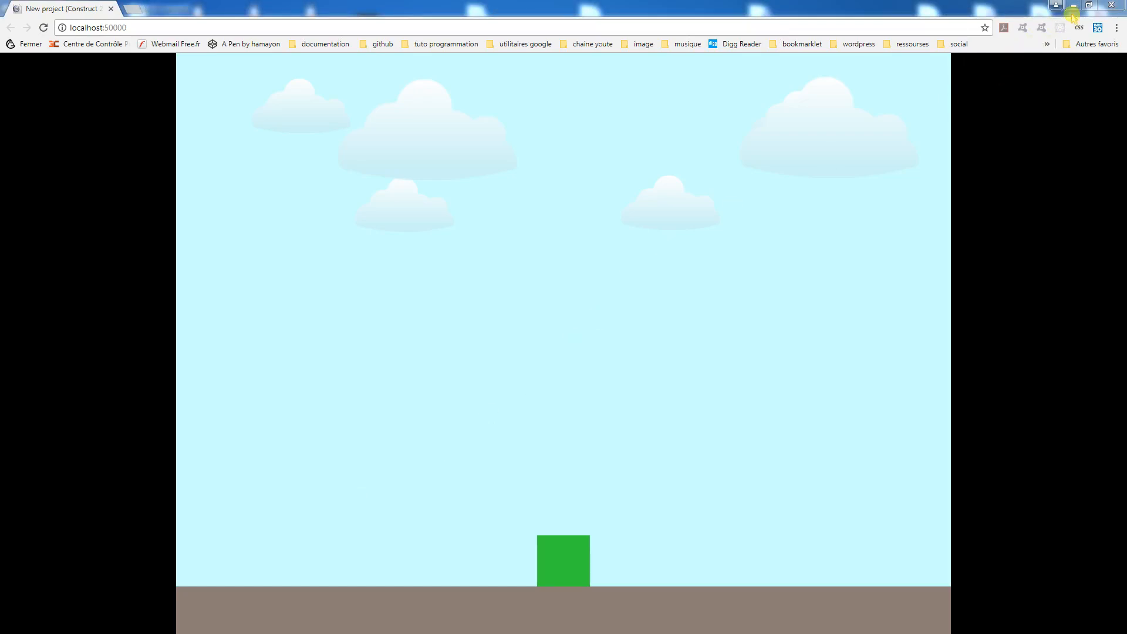
{"action": "left_click", "coordinate": [1112, 5]}
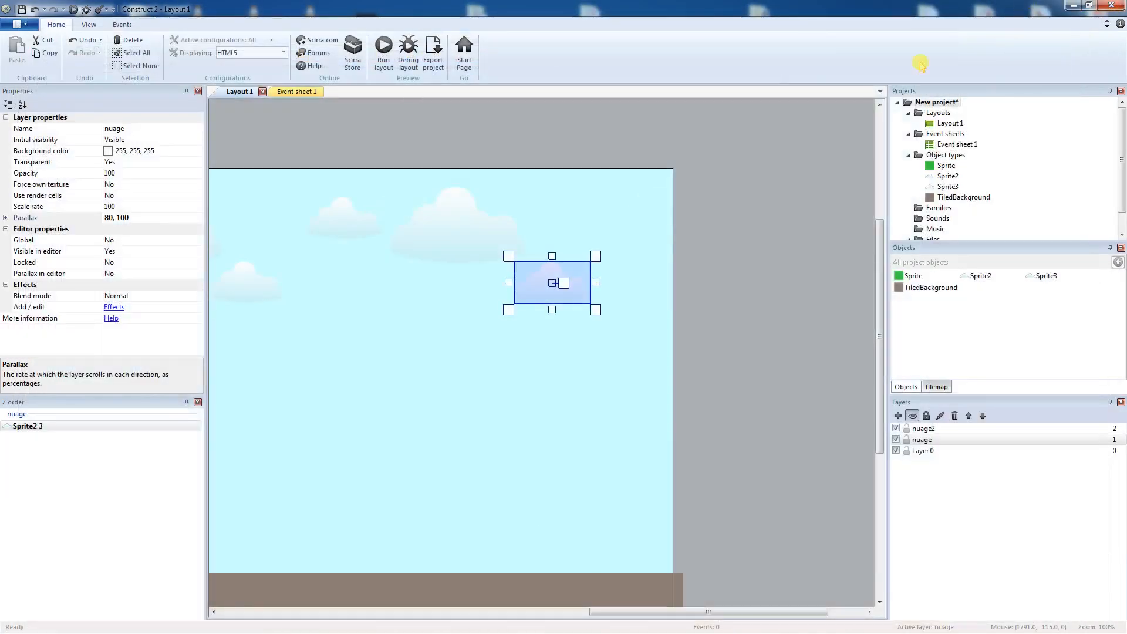
Close the current cloud project without saving its changes and create a new project
{"action": "left_click", "coordinate": [1111, 5]}
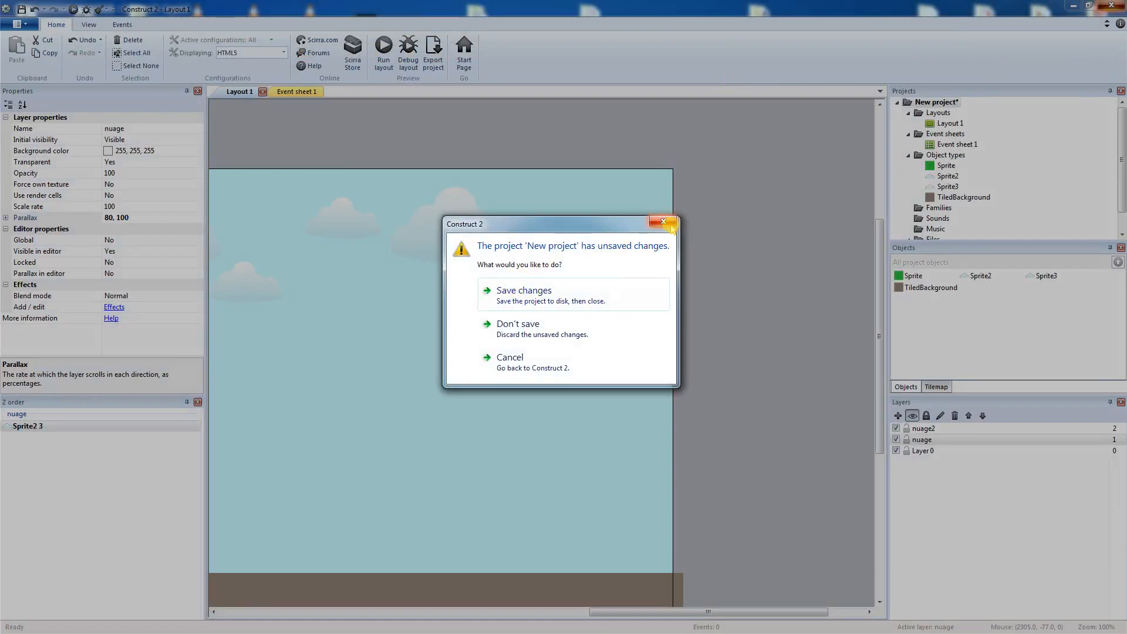
{"action": "left_click", "coordinate": [511, 327]}
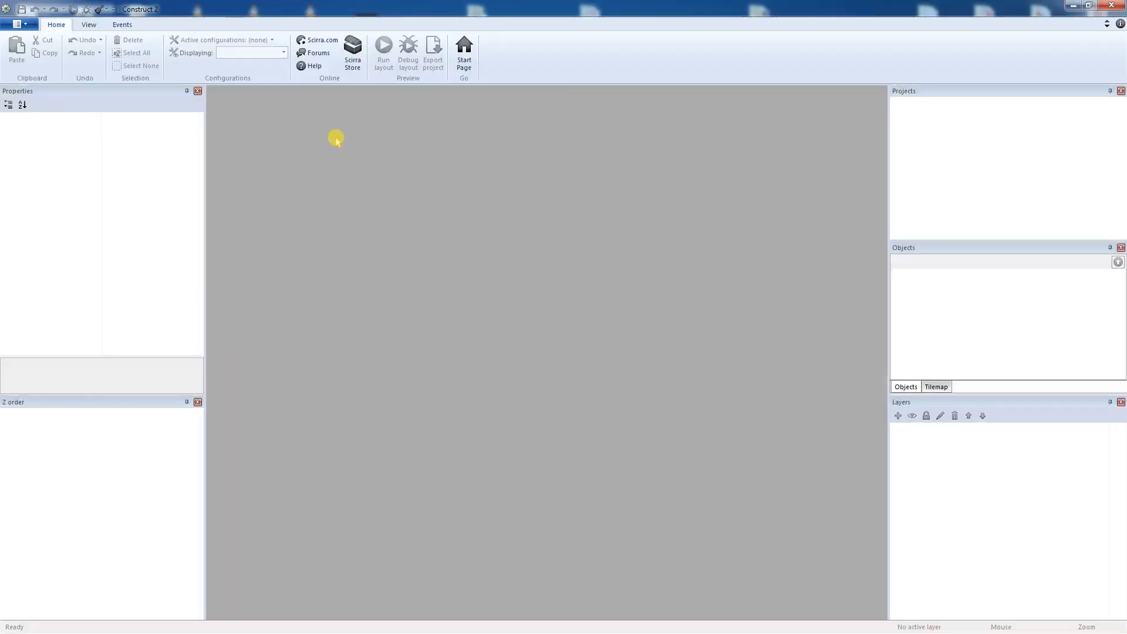
{"action": "left_click", "coordinate": [22, 25]}
{"action": "left_click", "coordinate": [35, 46]}
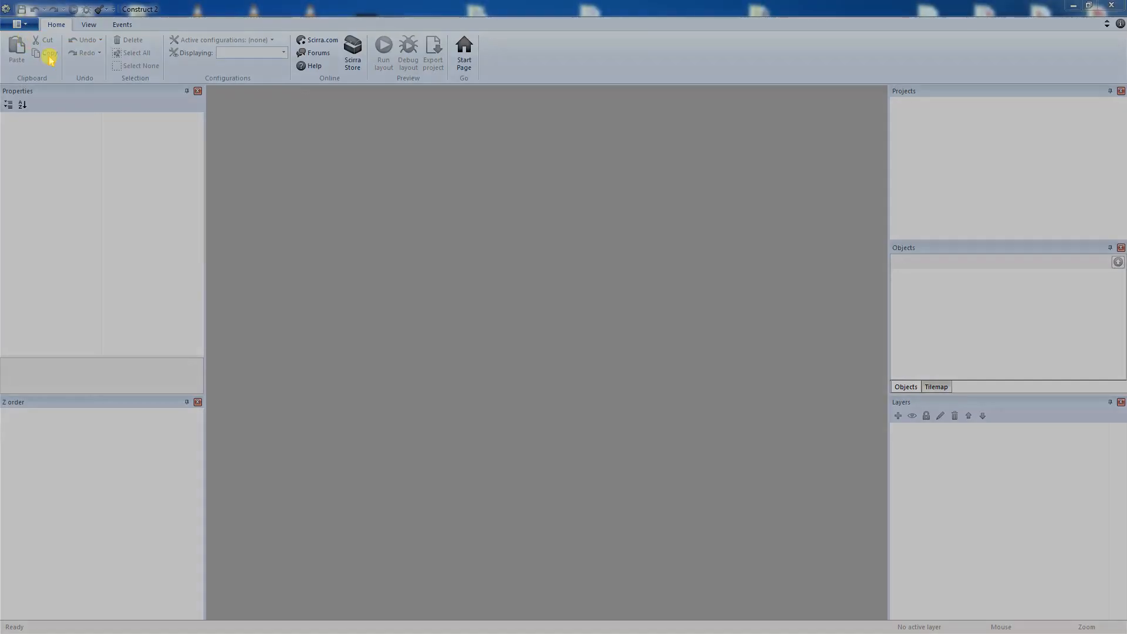
{"action": "left_click", "coordinate": [699, 510]}
Set the project's window size to 1000, 750
{"action": "double_click", "coordinate": [112, 263]}
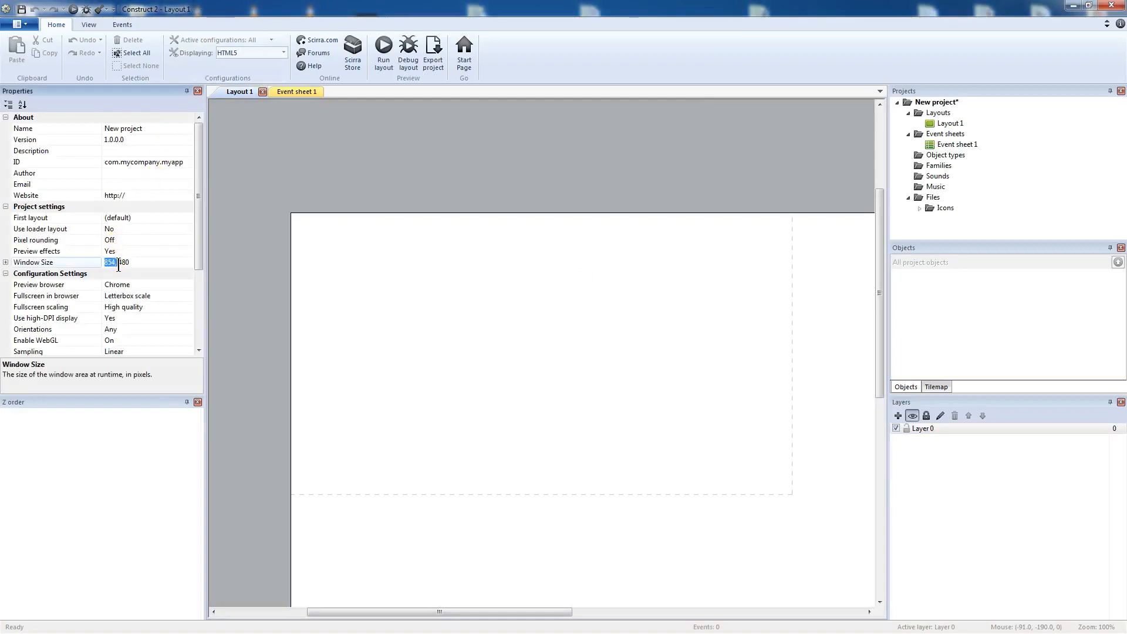
{"action": "type", "text": "1000,75"}
{"action": "key", "text": "Return"}
{"action": "left_click", "coordinate": [142, 263]}
{"action": "left_click", "coordinate": [142, 263]}
Set the size of Layout 1 to 2000, 750
{"action": "left_click", "coordinate": [949, 123]}
{"action": "left_click", "coordinate": [131, 173]}
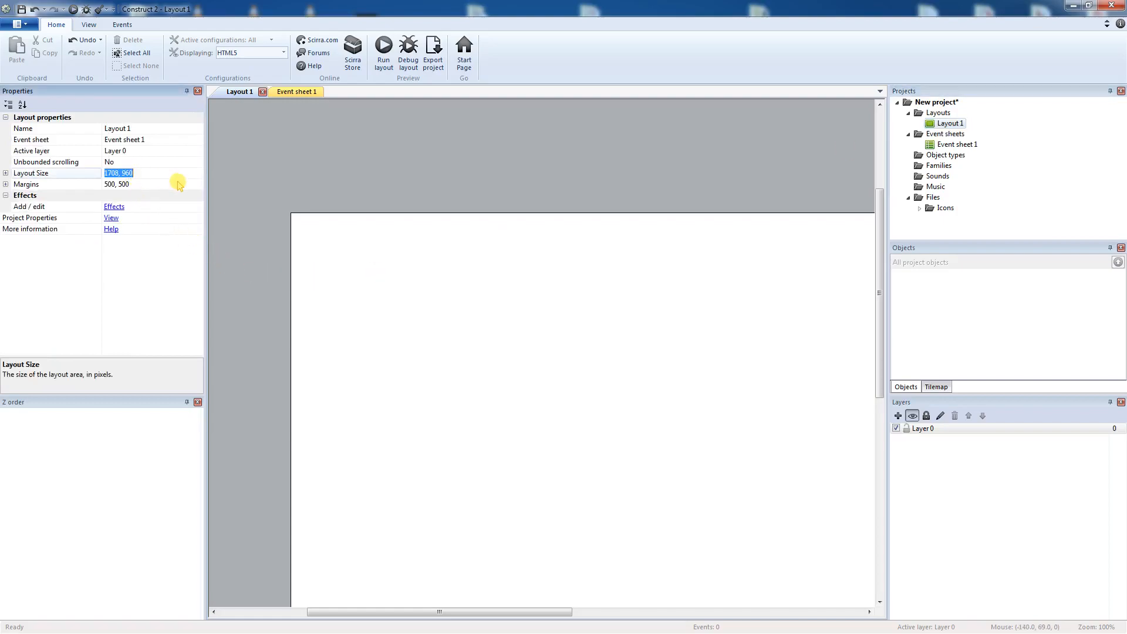
{"action": "type", "text": "2000, 750"}
{"action": "left_click", "coordinate": [442, 147]}
{"action": "scroll", "coordinate": [420, 325], "scroll_direction": "up", "scroll_amount": 3}
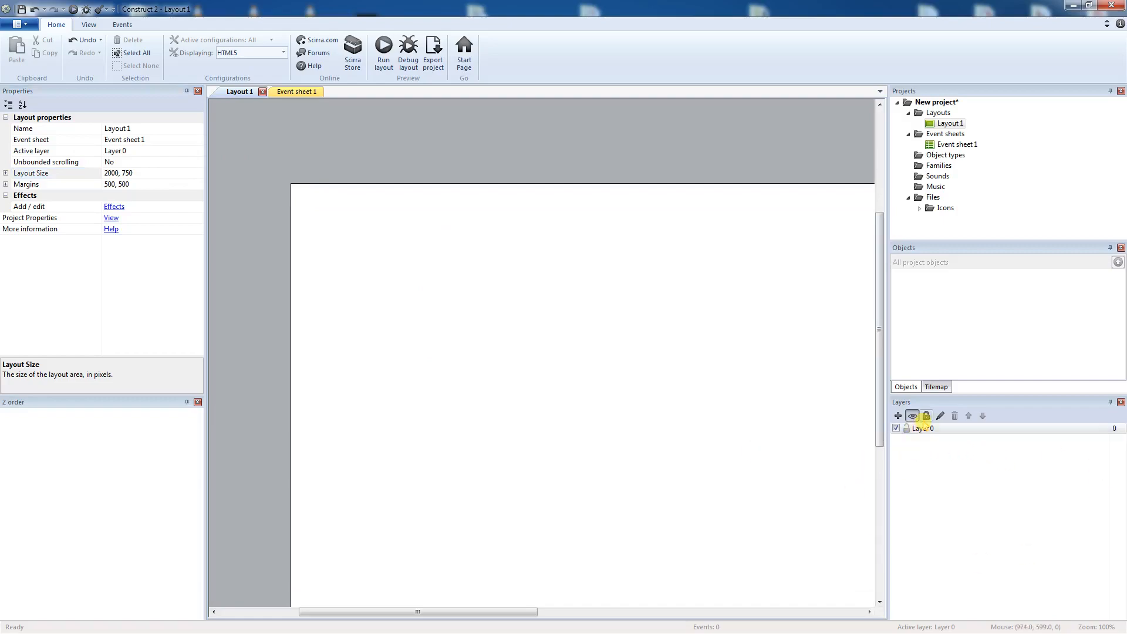
Rename Layer 0 as "fond"
{"action": "left_click", "coordinate": [947, 432]}
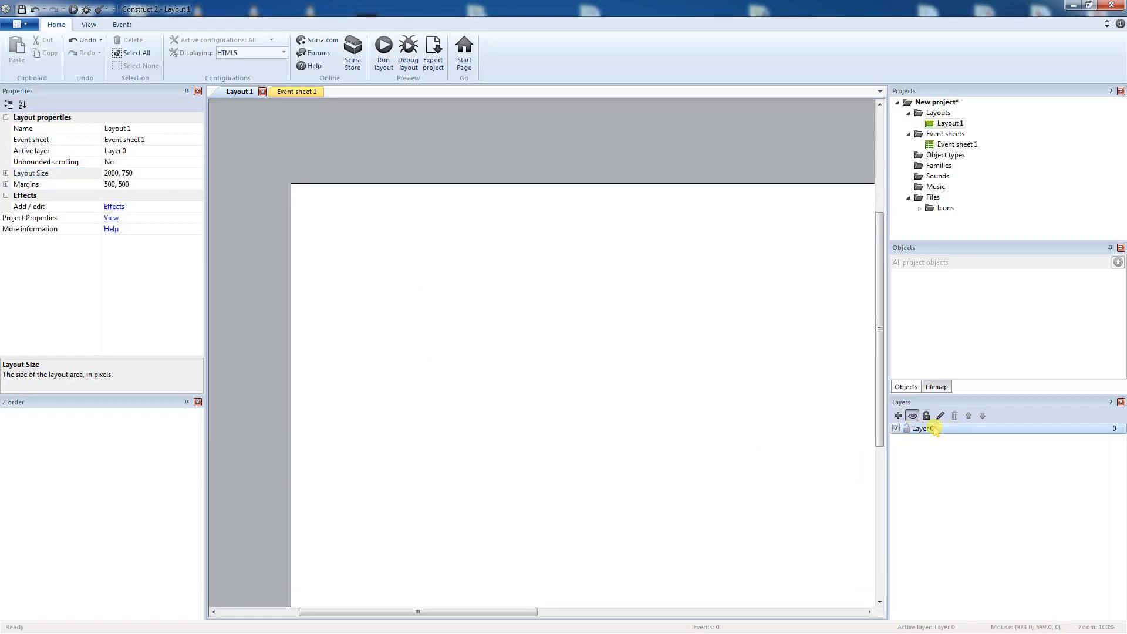
{"action": "right_click", "coordinate": [920, 432]}
{"action": "left_click", "coordinate": [940, 416]}
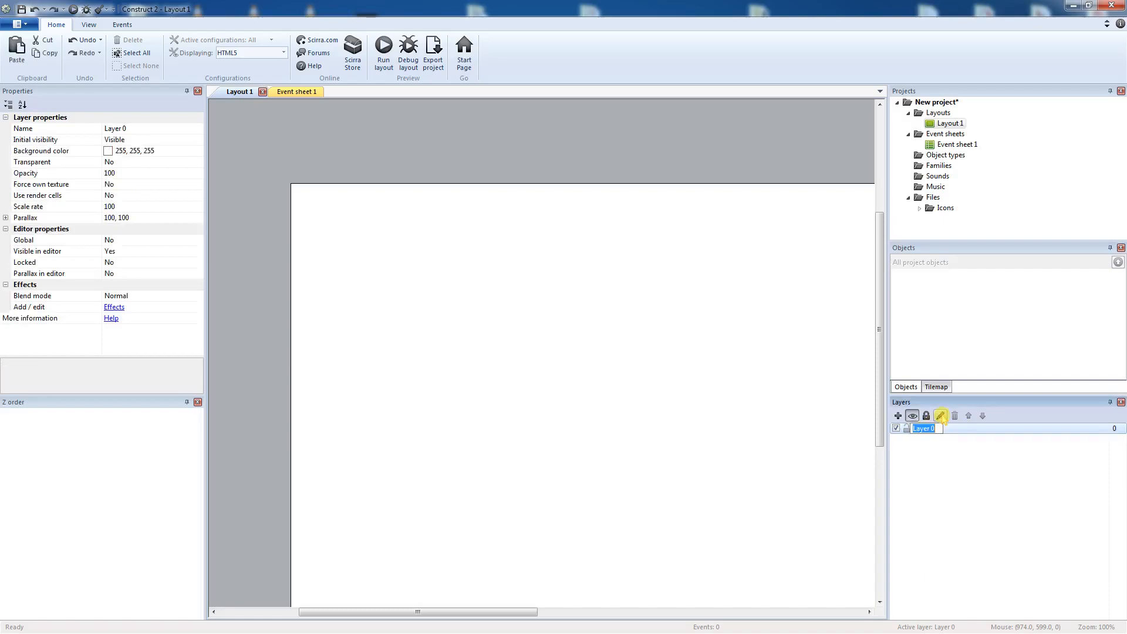
{"action": "type", "text": "fon"}
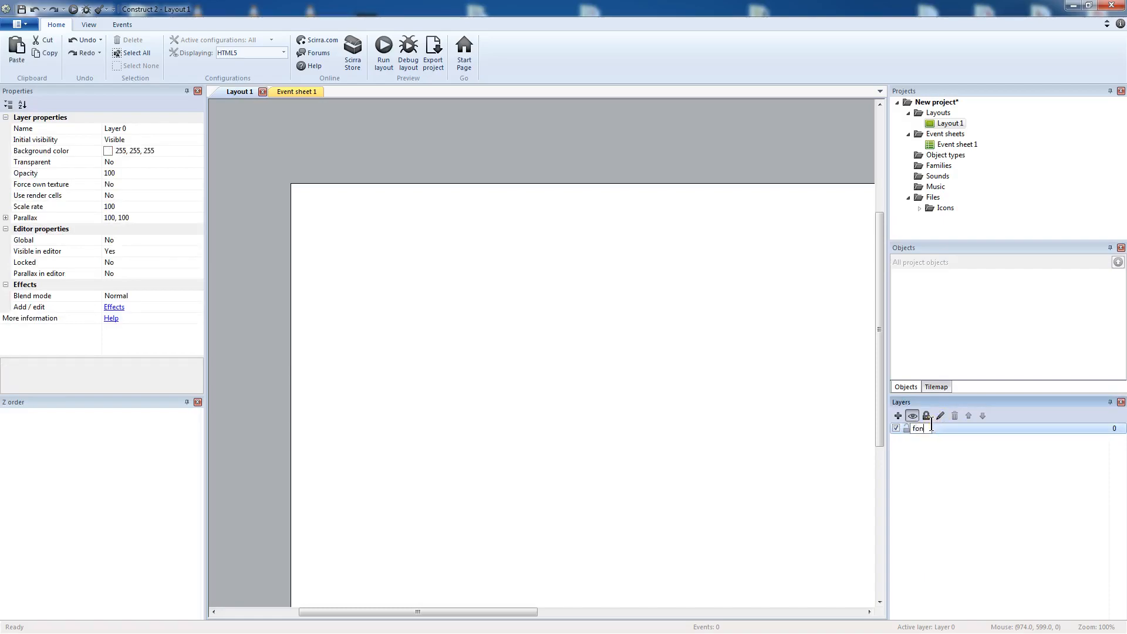
{"action": "key", "text": "Return"}
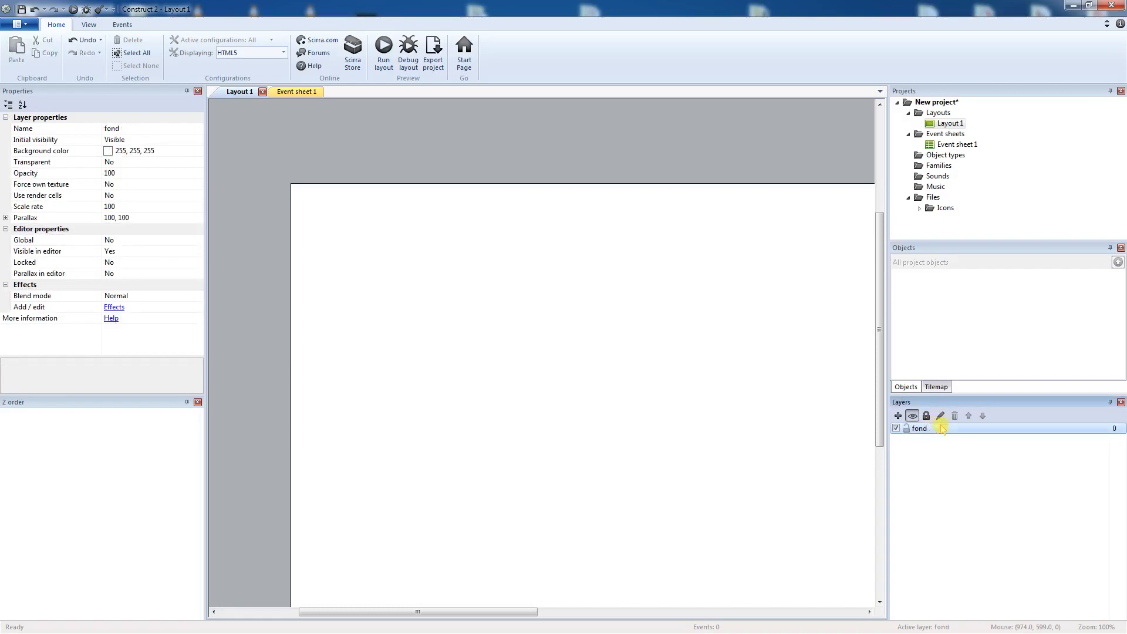
Set the background color of the fond layer to light blue (204, 255, 255)
{"action": "left_click", "coordinate": [175, 150]}
{"action": "left_click", "coordinate": [198, 151]}
{"action": "left_click", "coordinate": [279, 267]}
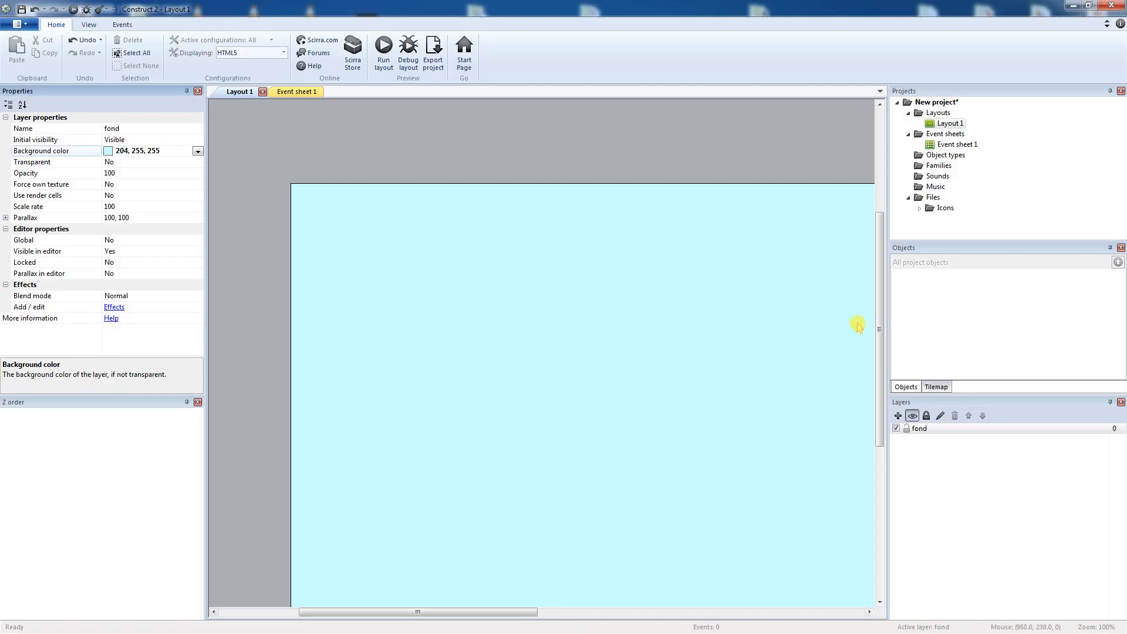
Insert a Tiled Background object named "plateforme" in the lower part of the layout, at about 157, 480
{"action": "left_click_drag", "start_coordinate": [879, 328], "coordinate": [878, 370]}
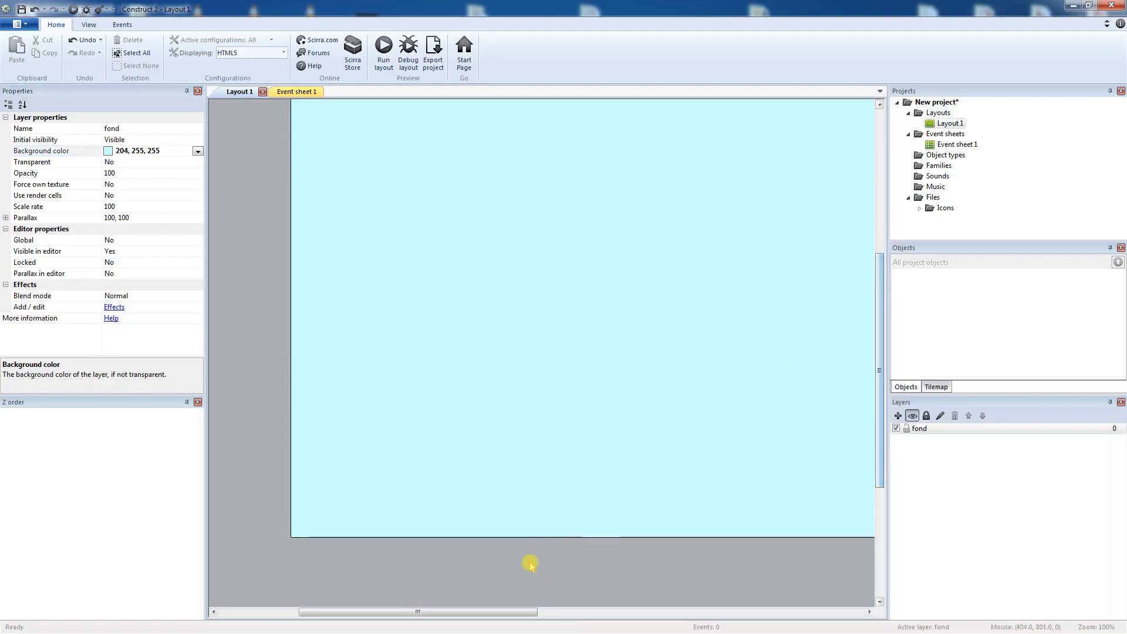
{"action": "mouse_move", "coordinate": [523, 612]}
{"action": "left_mouse_down"}
{"action": "mouse_move", "coordinate": [564, 612]}
{"action": "mouse_move", "coordinate": [530, 613]}
{"action": "left_mouse_up"}
{"action": "right_click", "coordinate": [477, 426]}
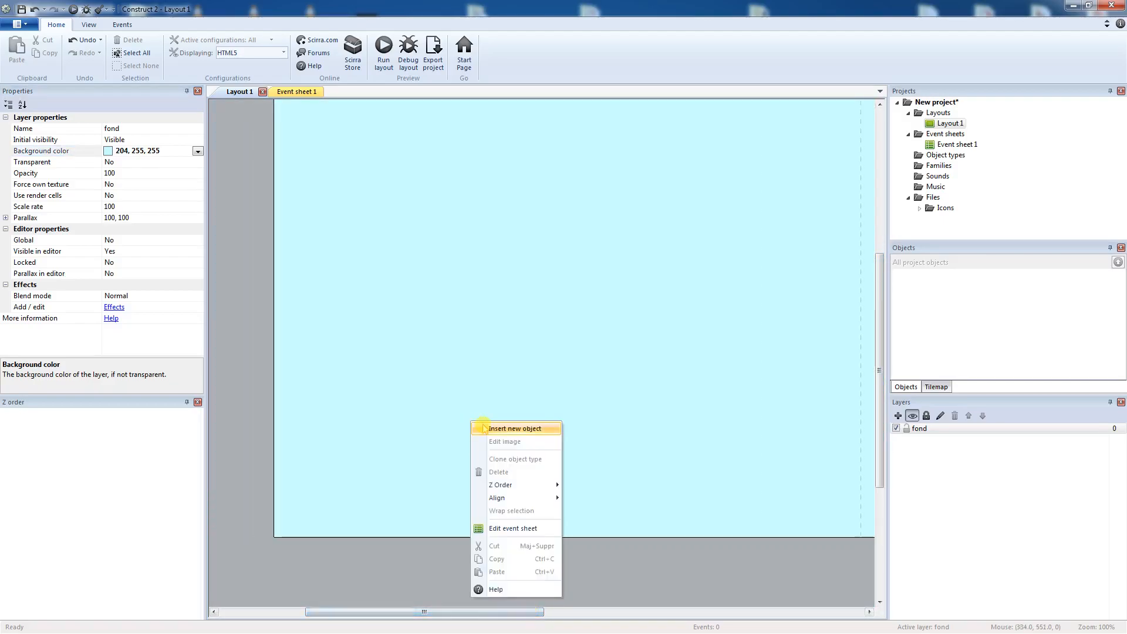
{"action": "left_click", "coordinate": [487, 428]}
{"action": "left_click_drag", "start_coordinate": [480, 285], "coordinate": [481, 309]}
{"action": "left_click", "coordinate": [293, 398]}
{"action": "left_click", "coordinate": [293, 440]}
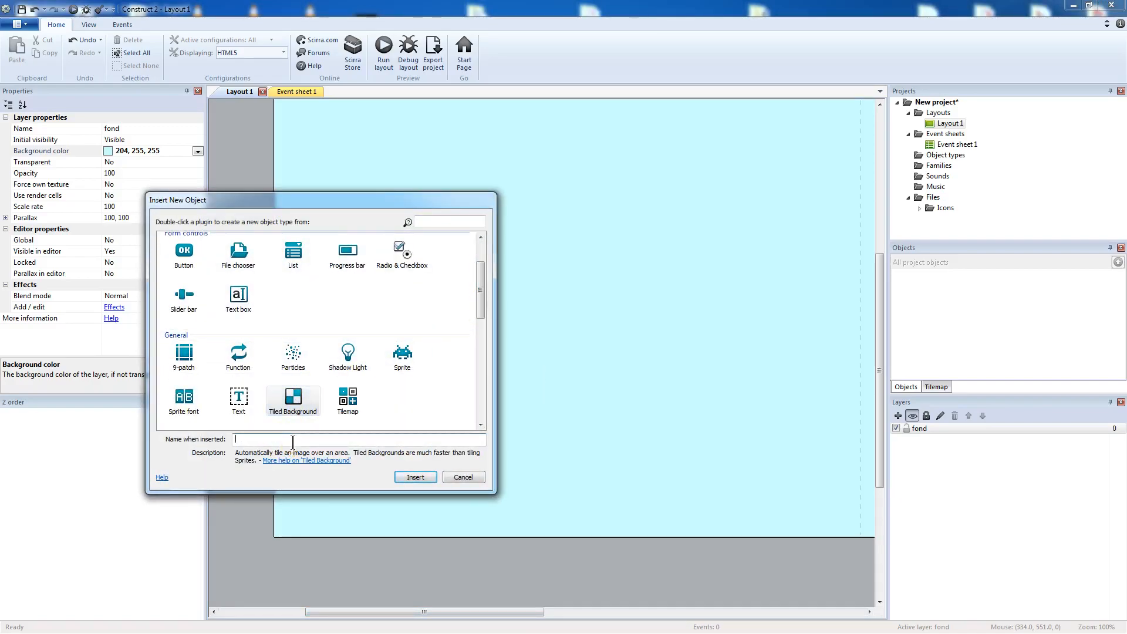
{"action": "type", "text": "plateform"}
{"action": "key", "text": "Return"}
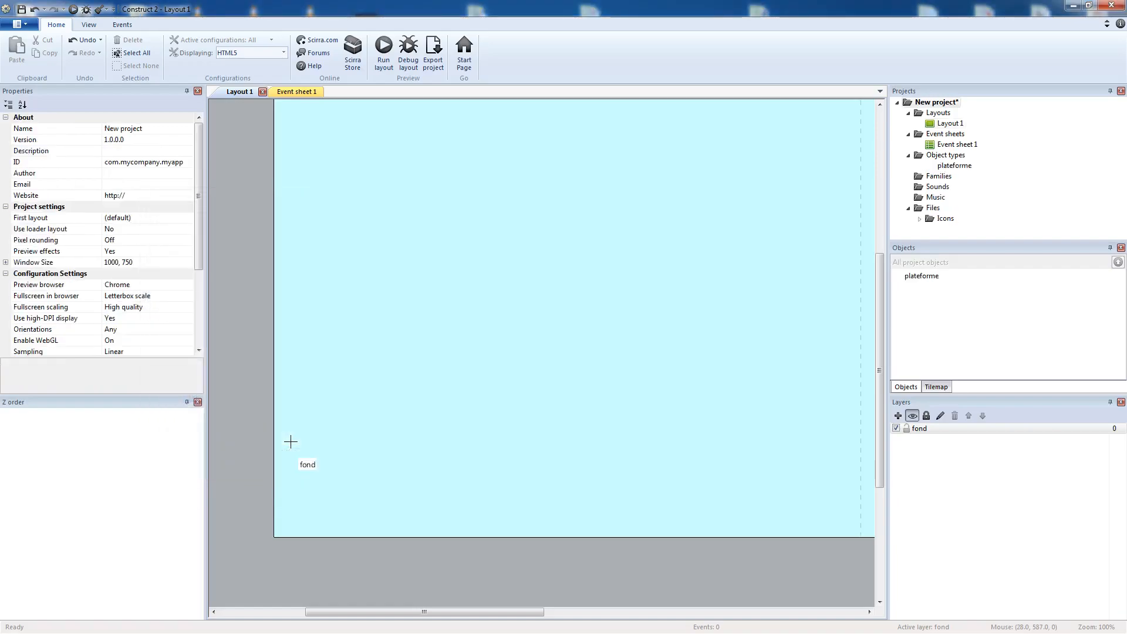
{"action": "left_click", "coordinate": [367, 380]}
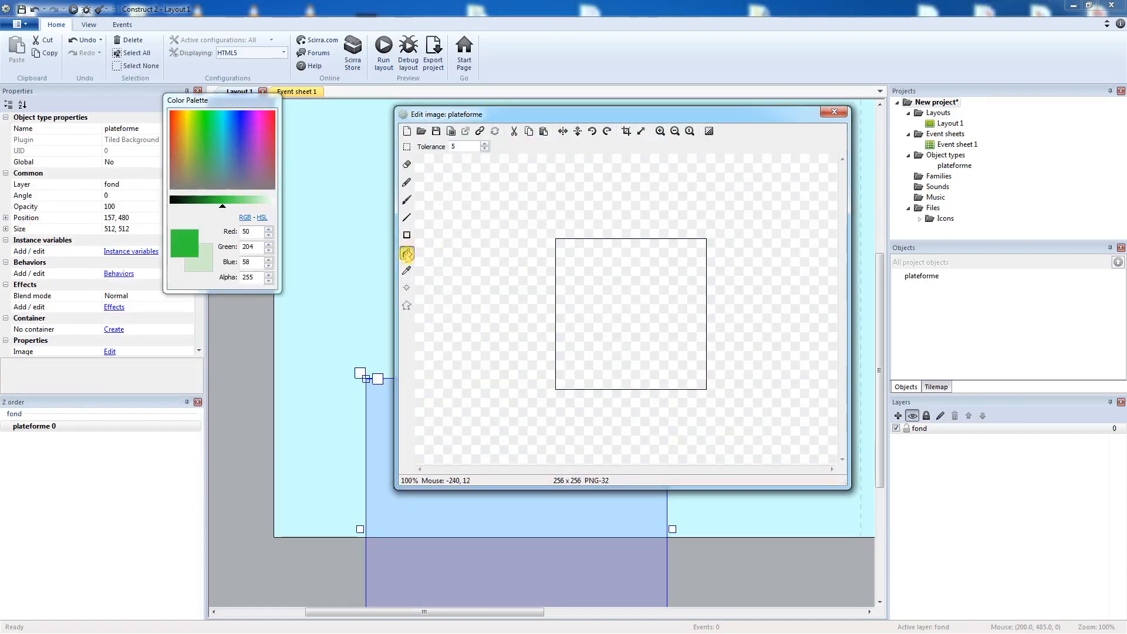
Fill the plateforme image with a grey-brown color (141, 127, 113) and close the image editor
{"action": "left_click", "coordinate": [182, 184]}
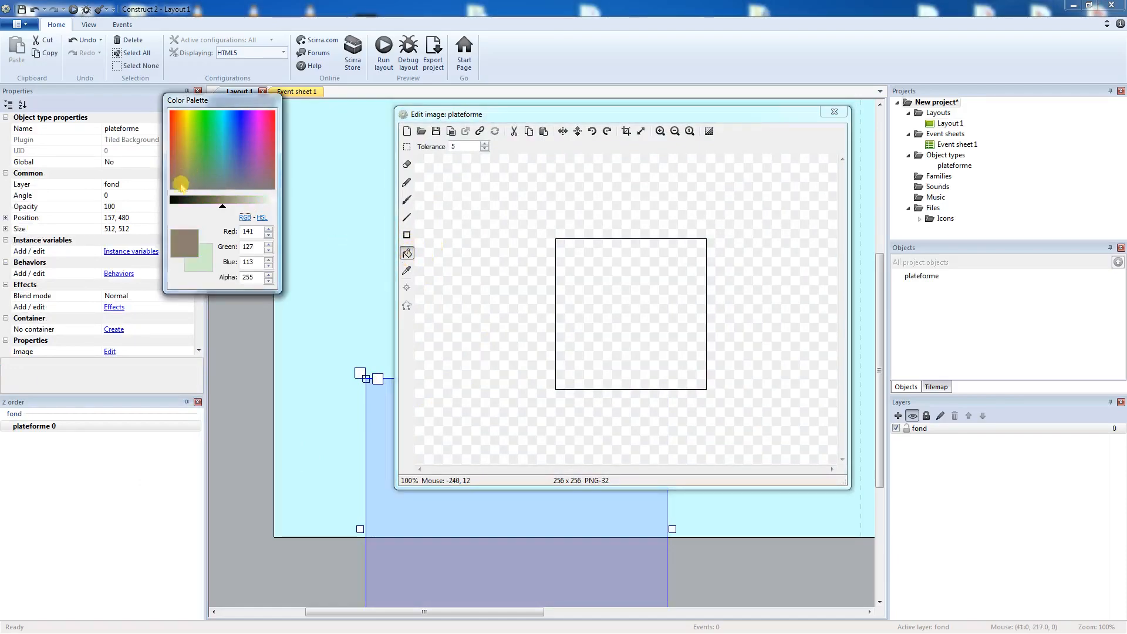
{"action": "left_click", "coordinate": [592, 324]}
{"action": "left_click", "coordinate": [834, 111]}
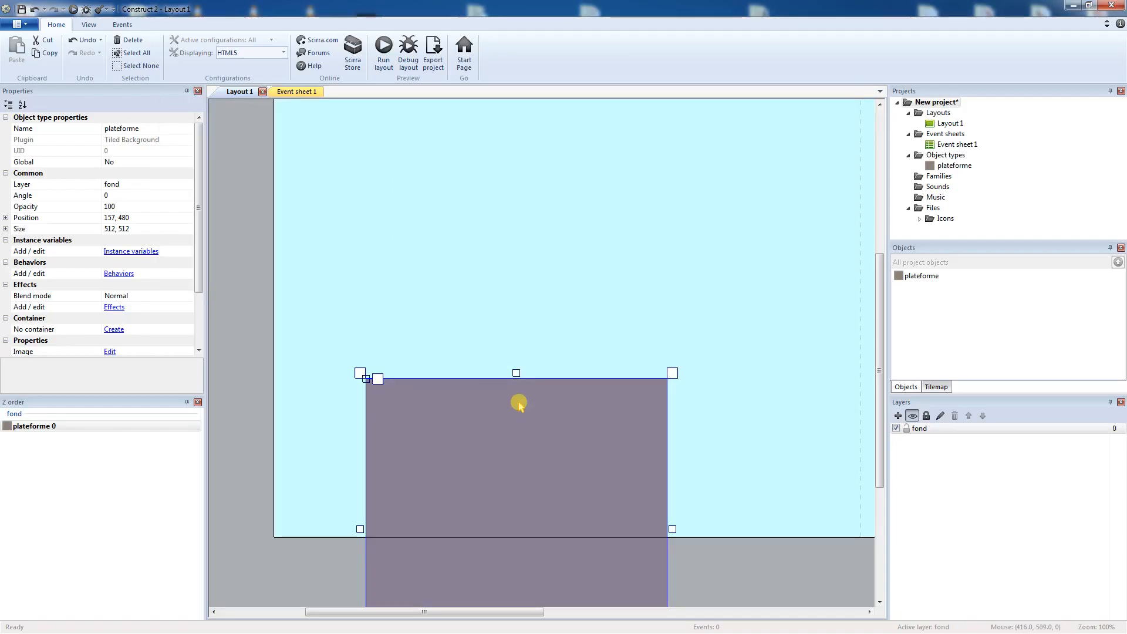
Stretch plateforme along the layout's bottom edge as ground, about 2025 by 140 in size, positioned at about -16, 620
{"action": "left_click_drag", "start_coordinate": [516, 374], "coordinate": [440, 490]}
{"action": "scroll", "coordinate": [440, 566], "scroll_direction": "down", "scroll_amount": 3}
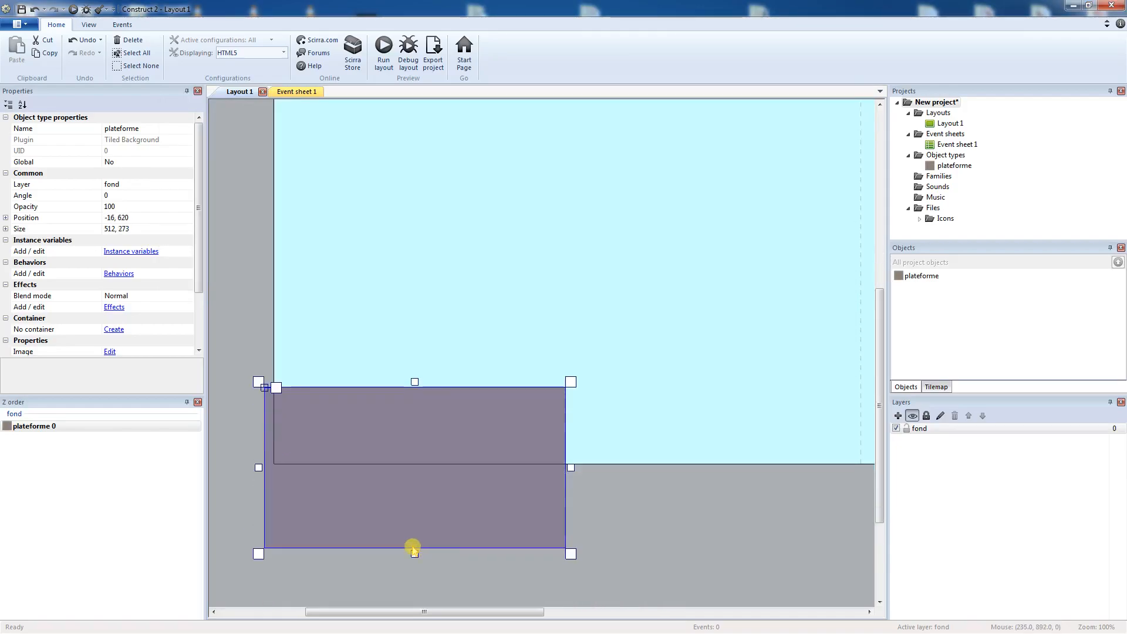
{"action": "left_click_drag", "start_coordinate": [415, 554], "coordinate": [415, 476]}
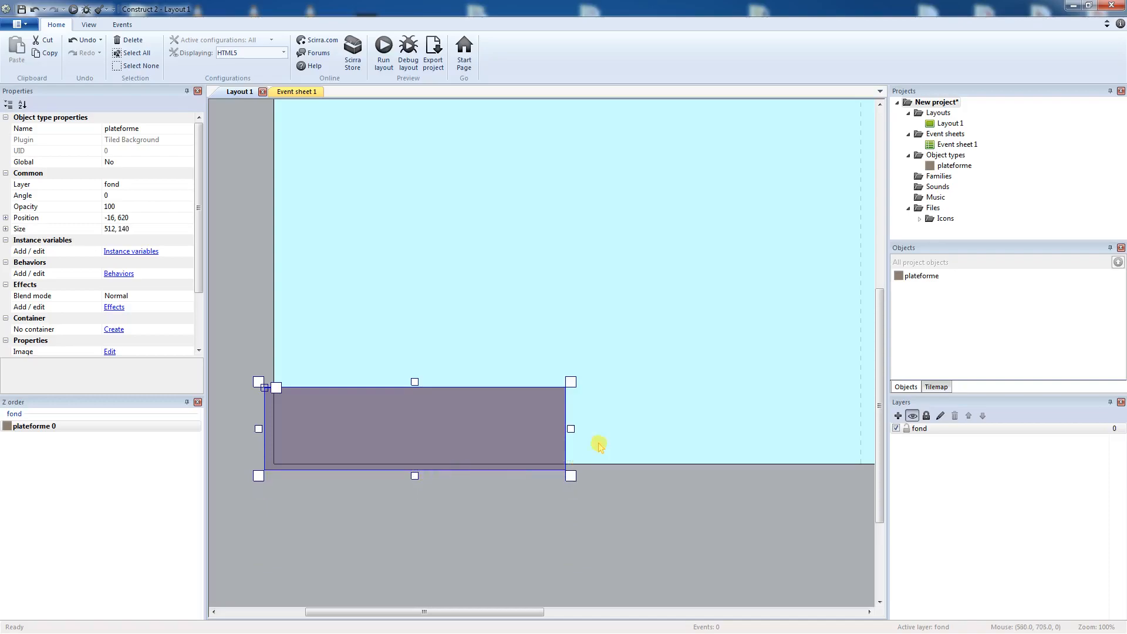
{"action": "left_click_drag", "start_coordinate": [571, 429], "coordinate": [777, 451]}
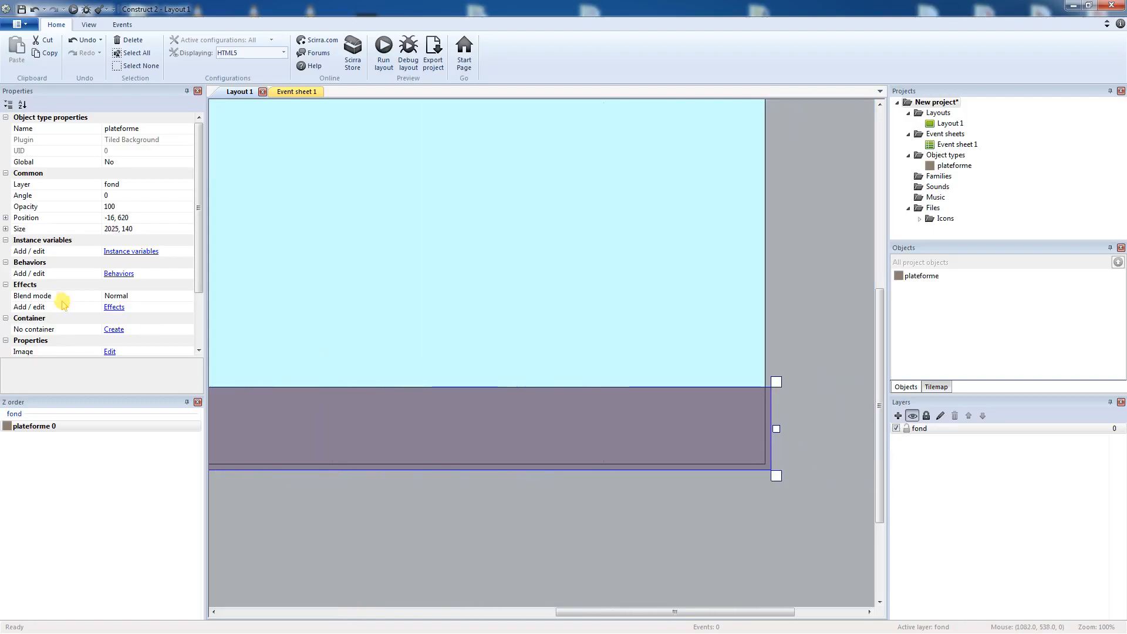
Add the Solid behavior to the plateforme object
{"action": "left_click", "coordinate": [119, 274]}
{"action": "left_click", "coordinate": [341, 161]}
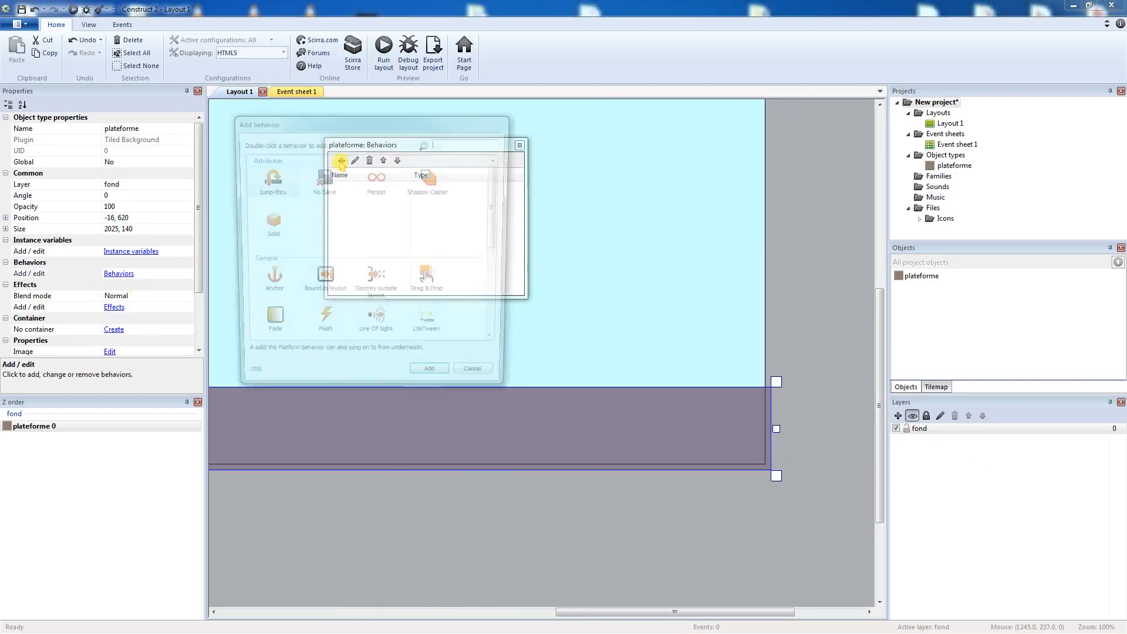
{"action": "left_click", "coordinate": [267, 224]}
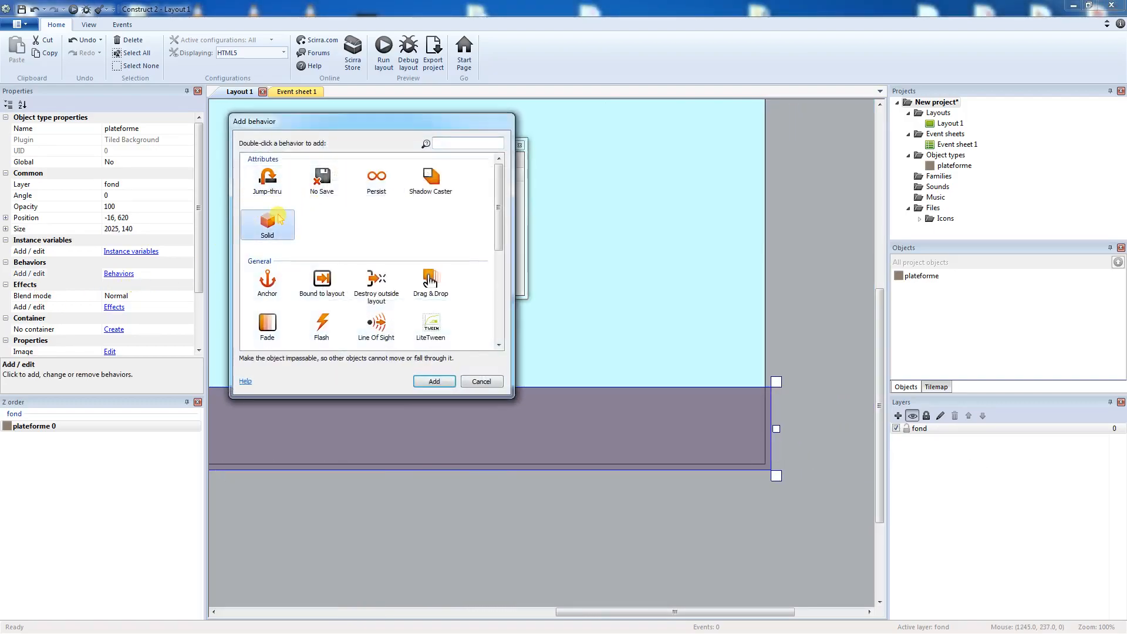
{"action": "left_click", "coordinate": [434, 381]}
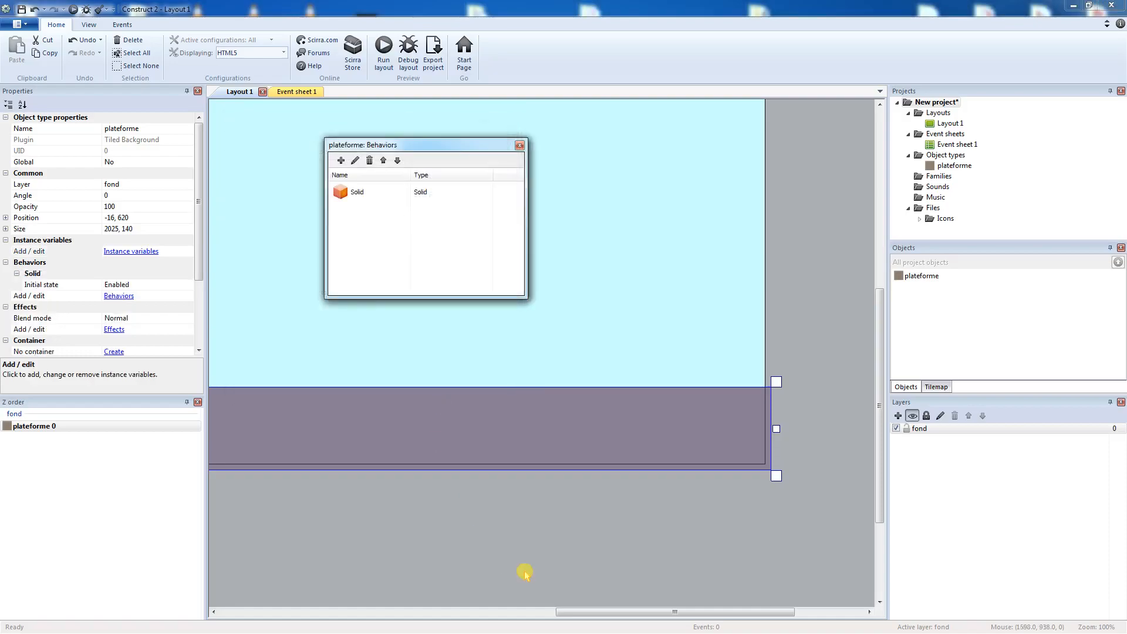
{"action": "left_click", "coordinate": [519, 146]}
Insert a Sprite object named "perso" near the layout's left end, just above the ground, at about 232, 529
{"action": "left_click_drag", "start_coordinate": [605, 610], "coordinate": [350, 605]}
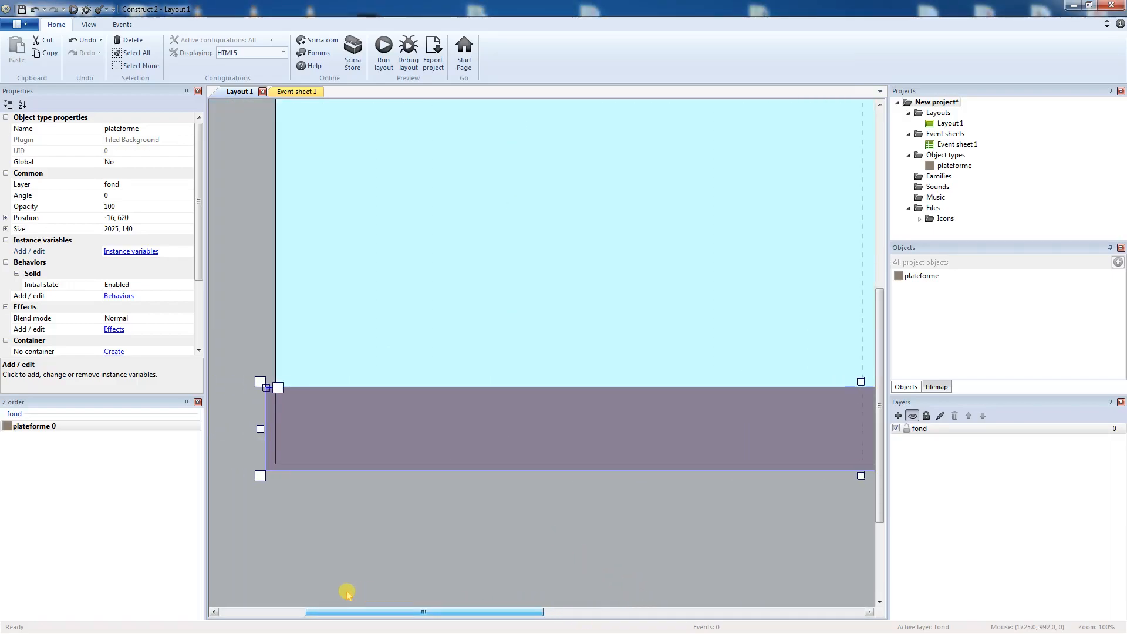
{"action": "right_click", "coordinate": [422, 318]}
{"action": "left_click", "coordinate": [434, 327]}
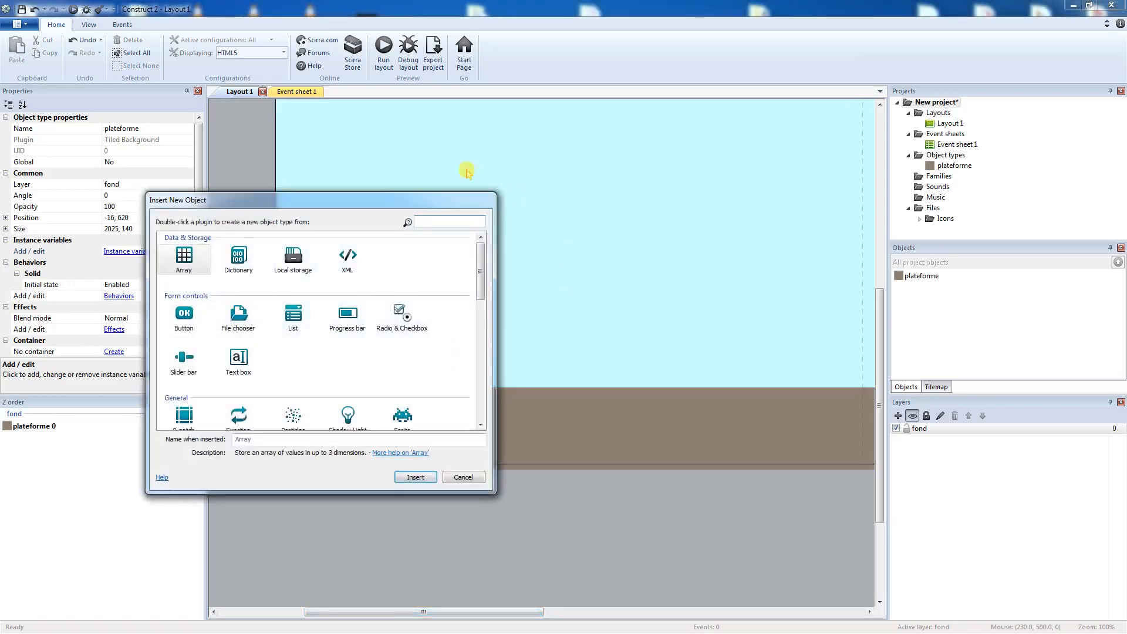
{"action": "left_click", "coordinate": [402, 418]}
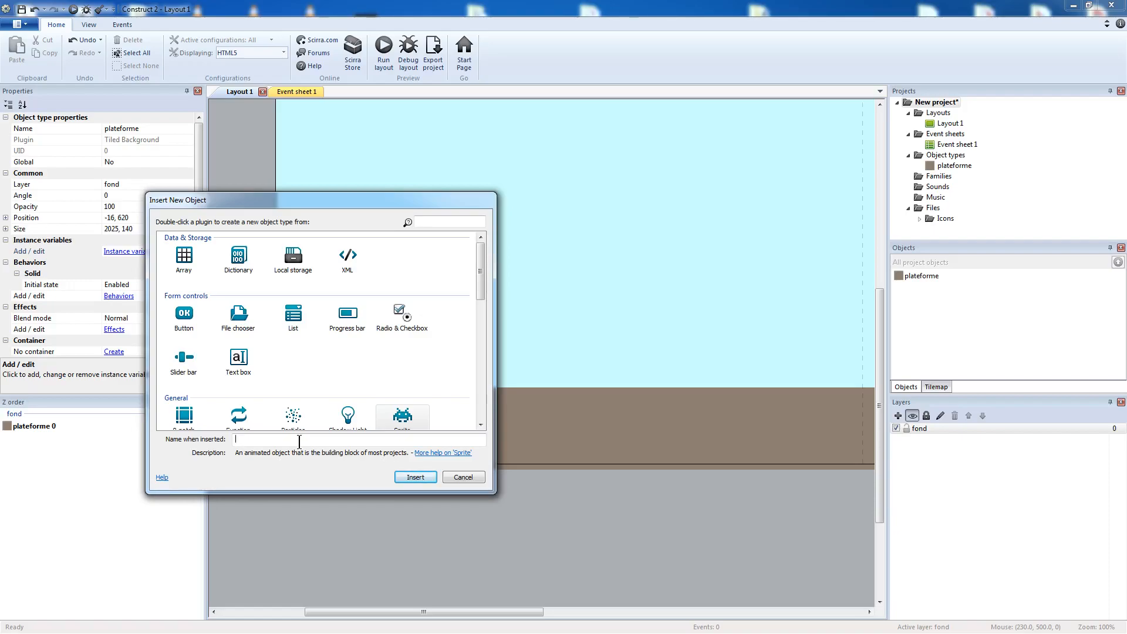
{"action": "type", "text": "perso"}
{"action": "key", "text": "Return"}
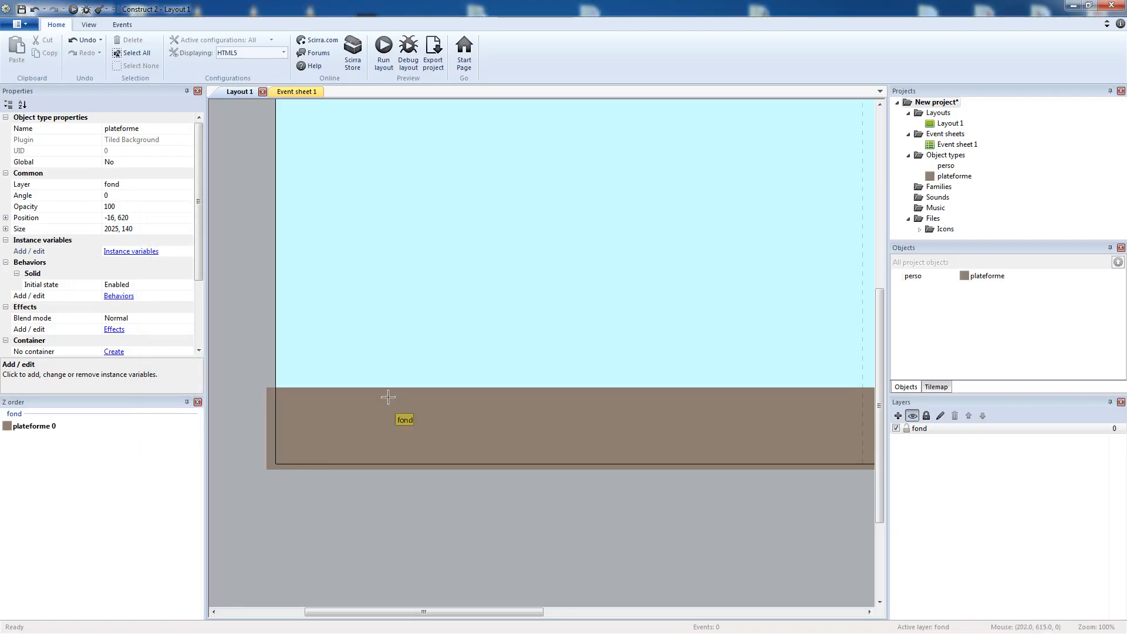
{"action": "left_click", "coordinate": [412, 333]}
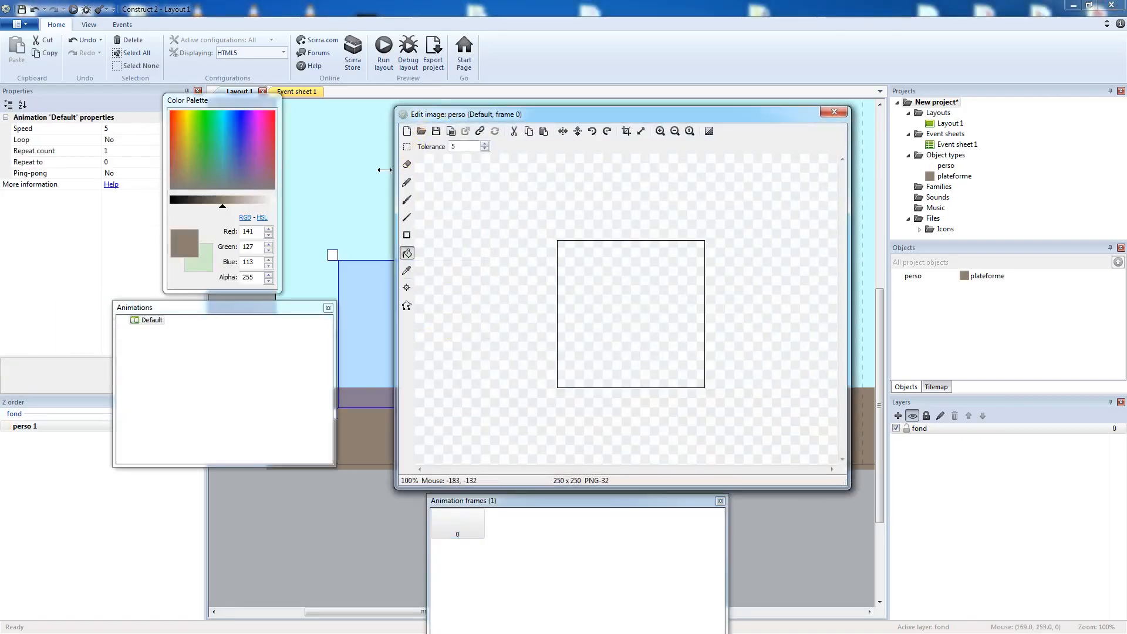
Fill the perso image with green, then shrink the sprite to about 112 by 94, positioned at about 151, 551
{"action": "left_click", "coordinate": [206, 143]}
{"action": "left_click", "coordinate": [619, 317]}
{"action": "left_click", "coordinate": [838, 113]}
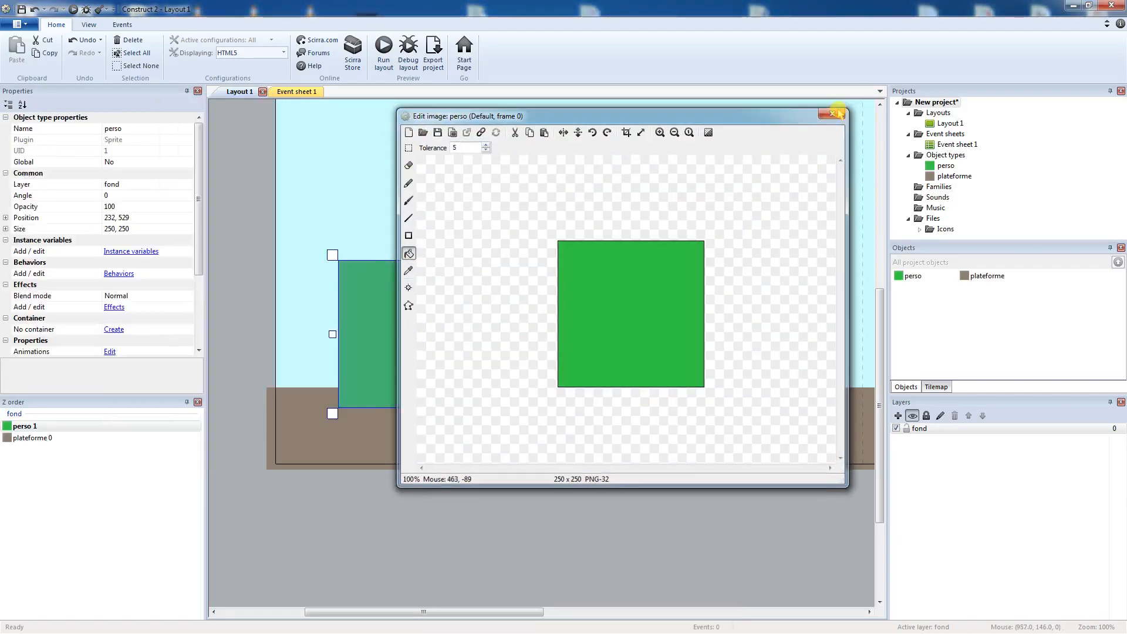
{"action": "left_click_drag", "start_coordinate": [334, 257], "coordinate": [342, 334]}
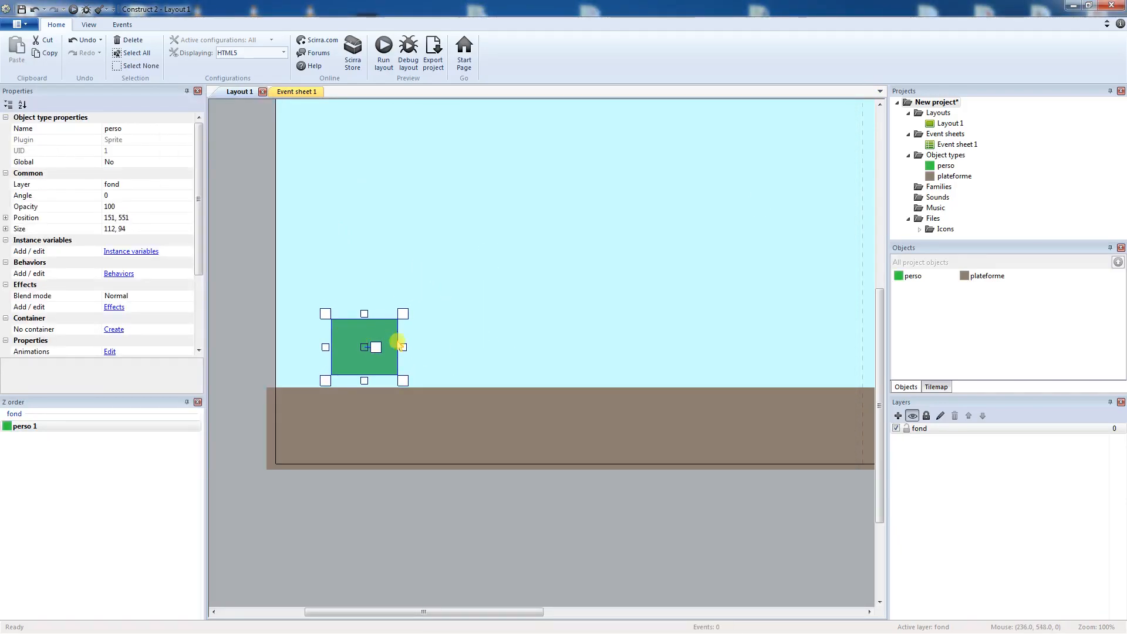
Add a new layer above fond and name it "gros nuage"
{"action": "left_click_drag", "start_coordinate": [877, 368], "coordinate": [858, 304]}
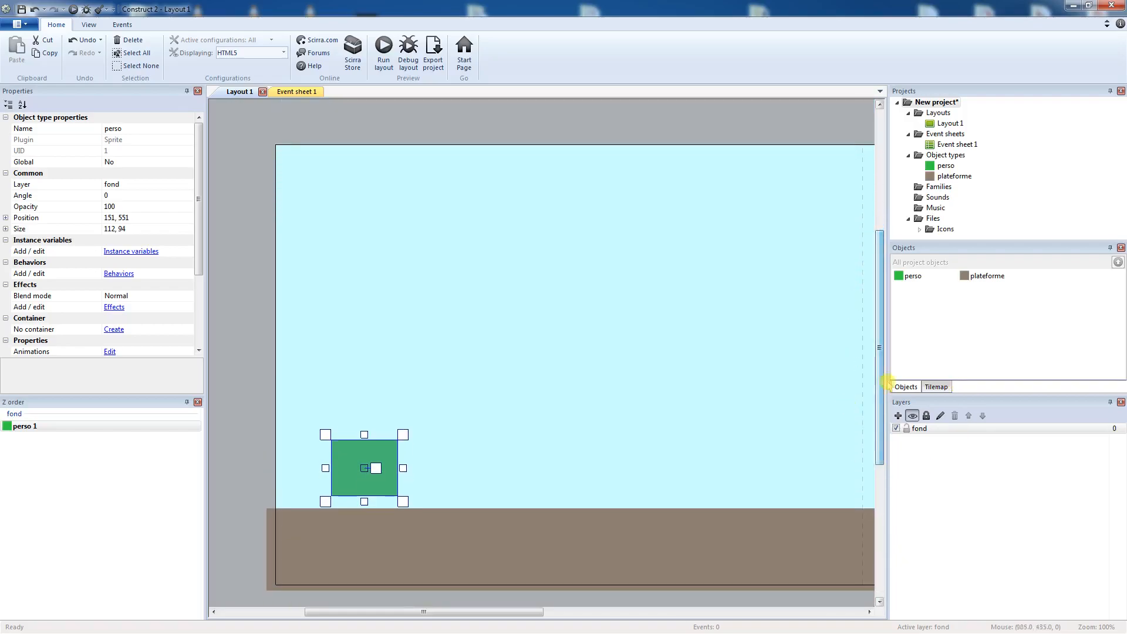
{"action": "left_click", "coordinate": [898, 415]}
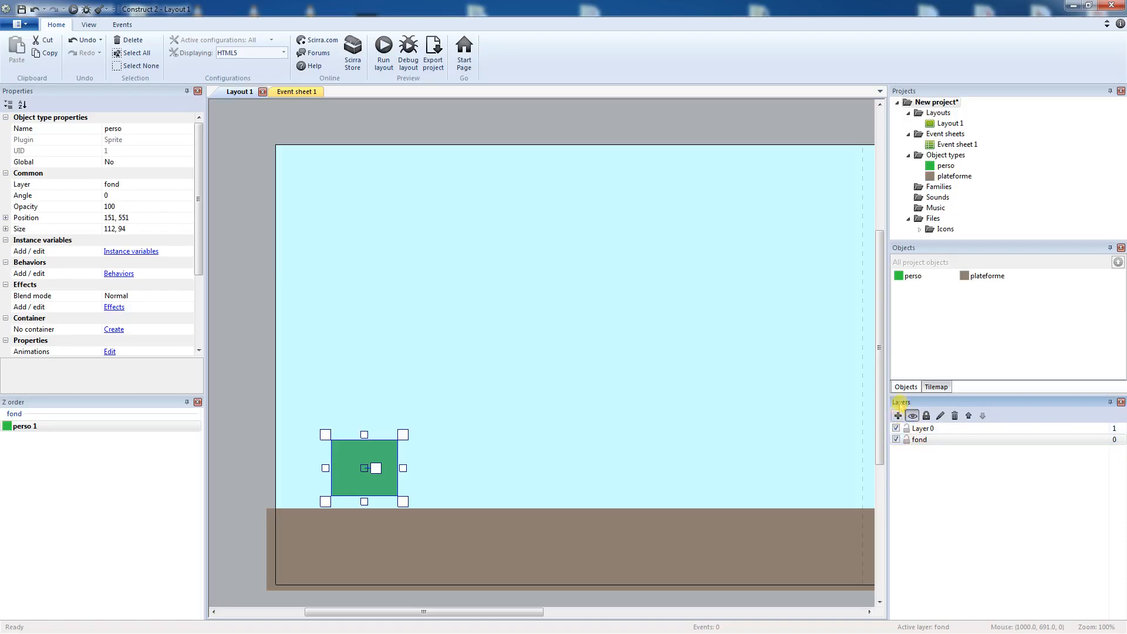
{"action": "left_click", "coordinate": [916, 429]}
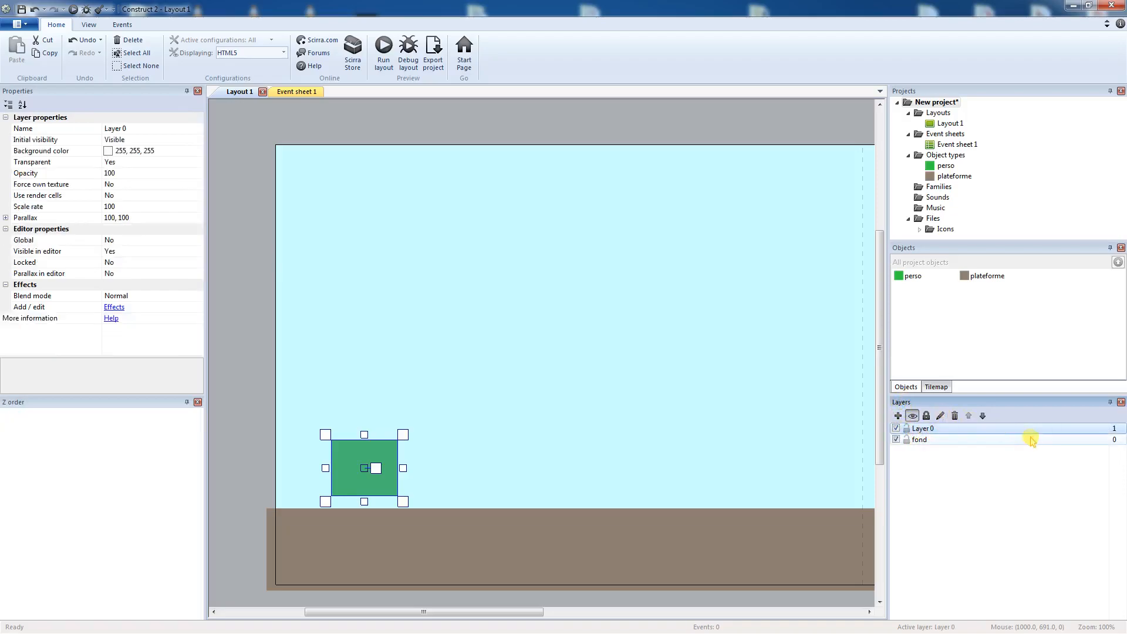
{"action": "left_click", "coordinate": [939, 416]}
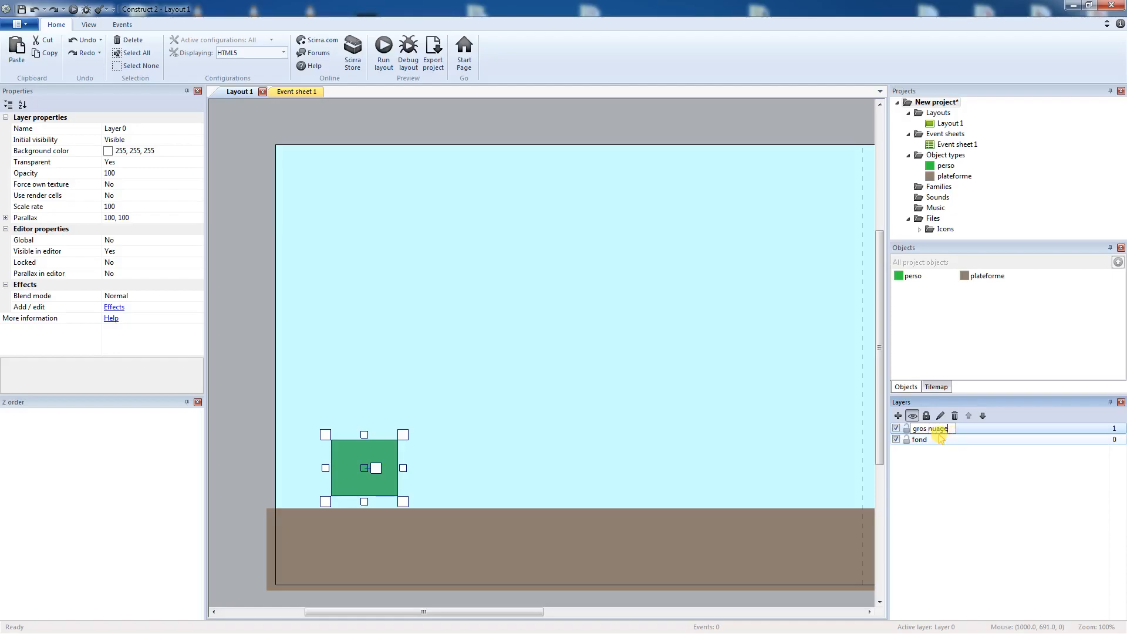
{"action": "key", "text": "Return"}
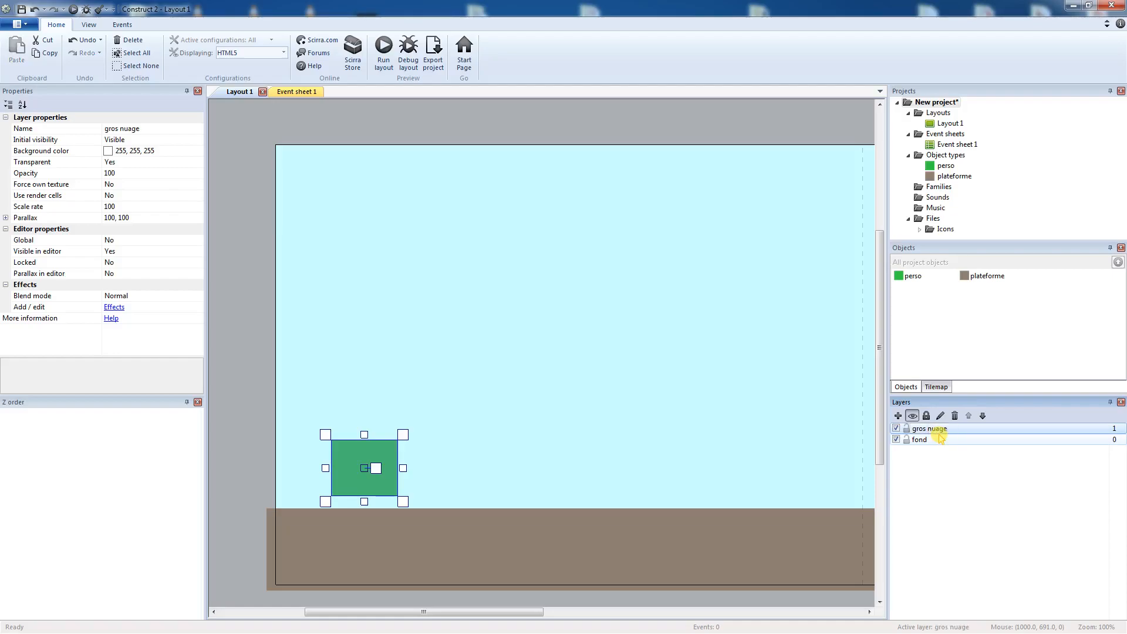
Insert a Sprite object named "grosNuage" in the sky on the gros nuage layer
{"action": "right_click", "coordinate": [556, 326]}
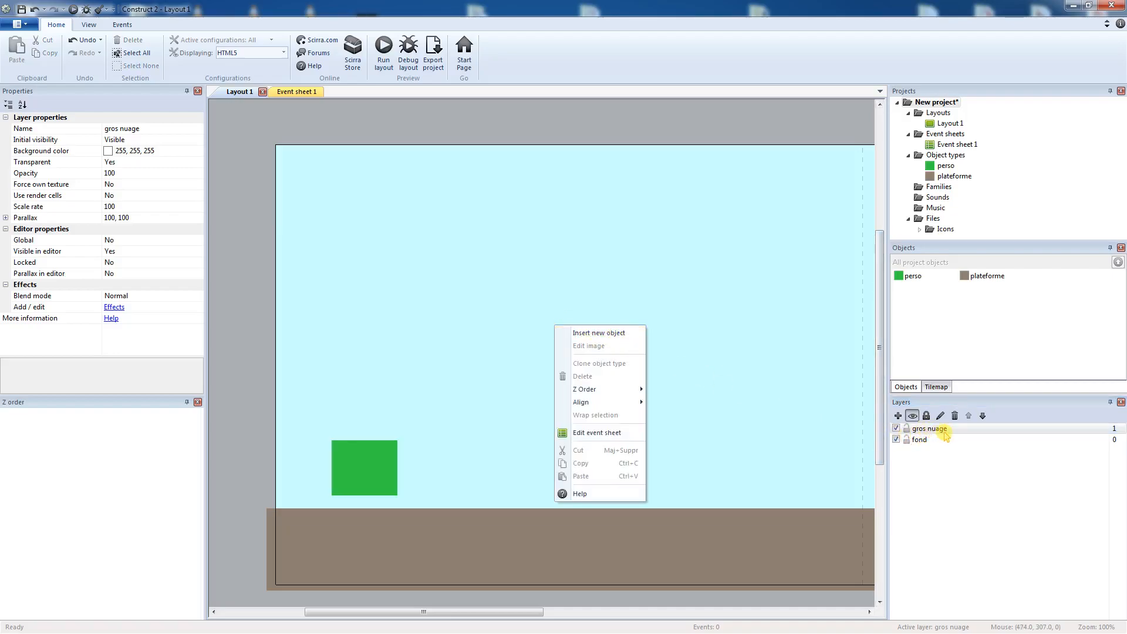
{"action": "left_click", "coordinate": [605, 333]}
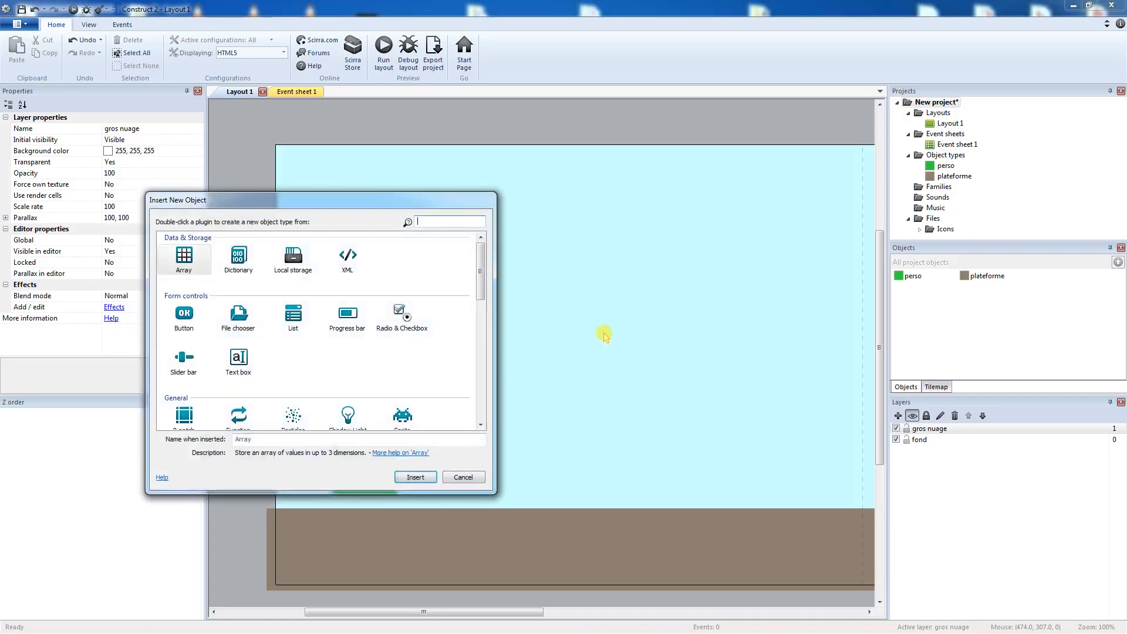
{"action": "left_click", "coordinate": [408, 418]}
{"action": "left_click", "coordinate": [297, 439]}
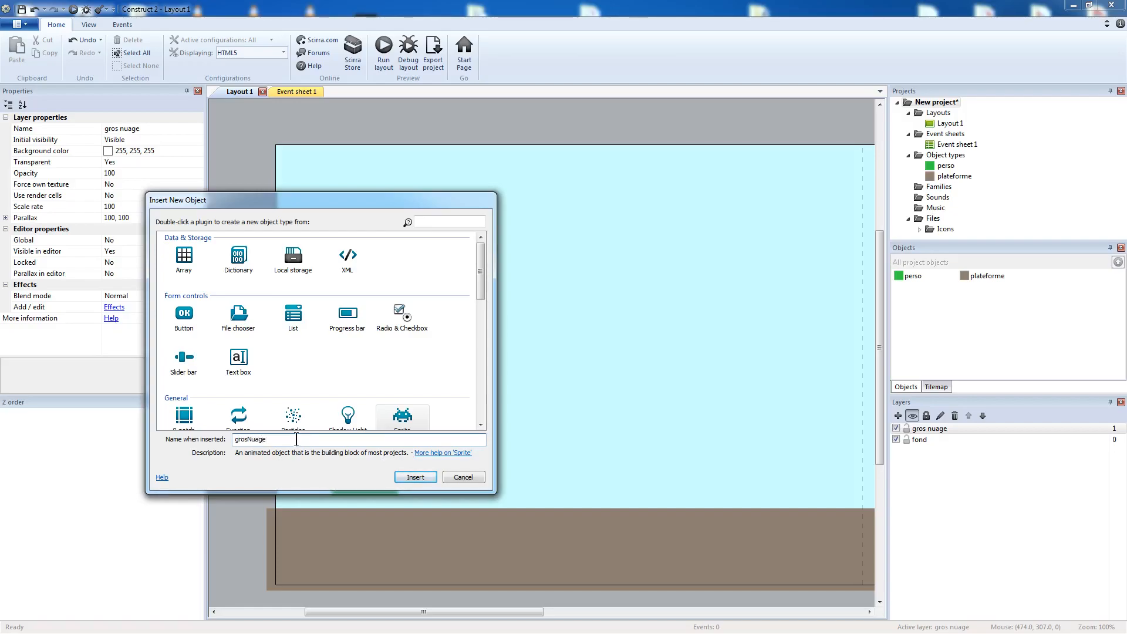
{"action": "type", "text": "grosNuage"}
{"action": "key", "text": "Return"}
{"action": "left_click", "coordinate": [310, 426]}
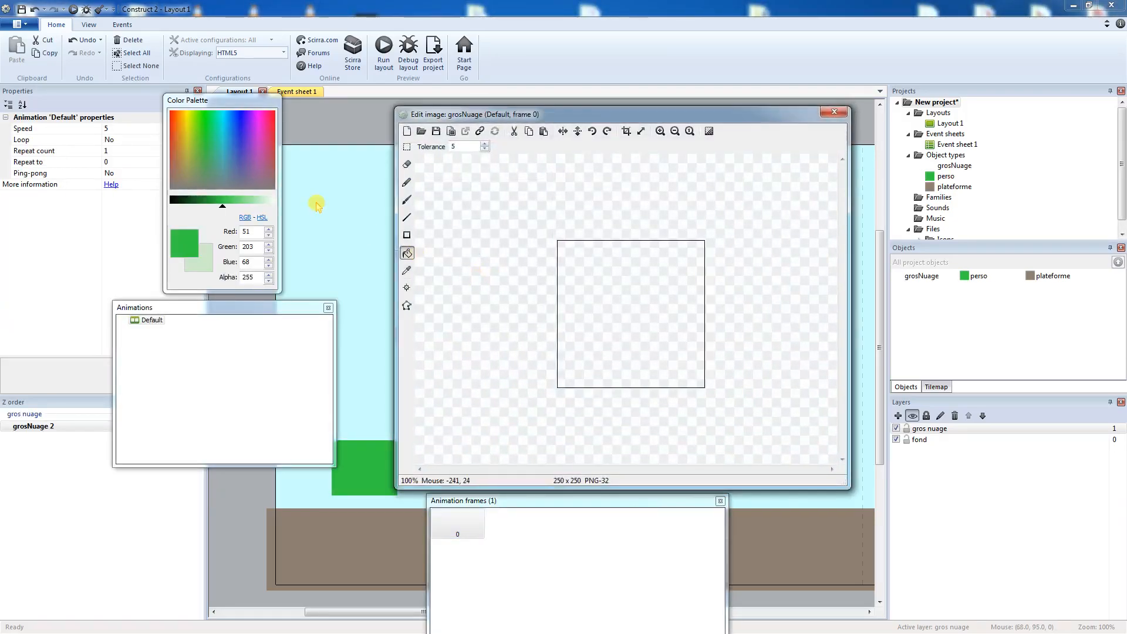
Load nuage.png from the ressources tuto folder as the grosNuage image and close the image editor
{"action": "left_click", "coordinate": [421, 131]}
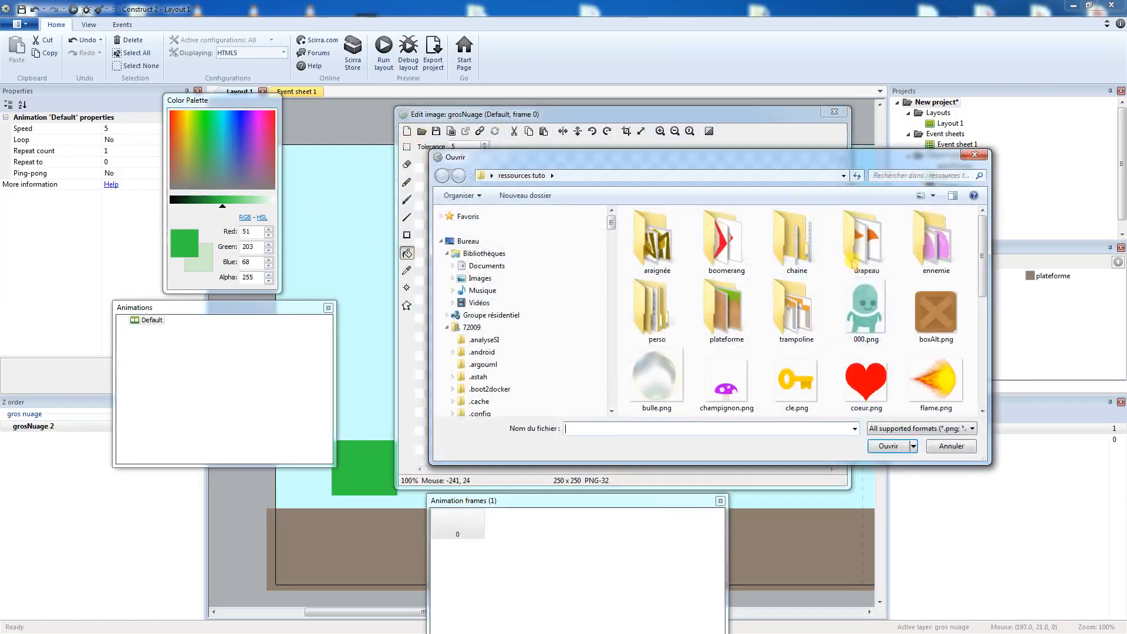
{"action": "left_click_drag", "start_coordinate": [987, 234], "coordinate": [968, 316]}
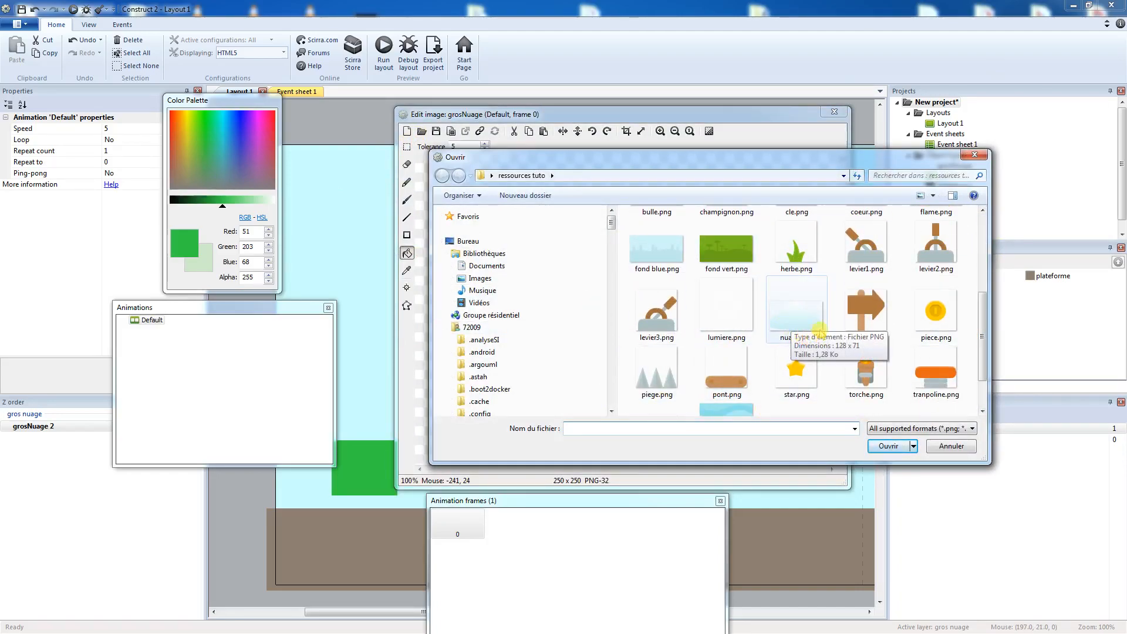
{"action": "left_click", "coordinate": [795, 317]}
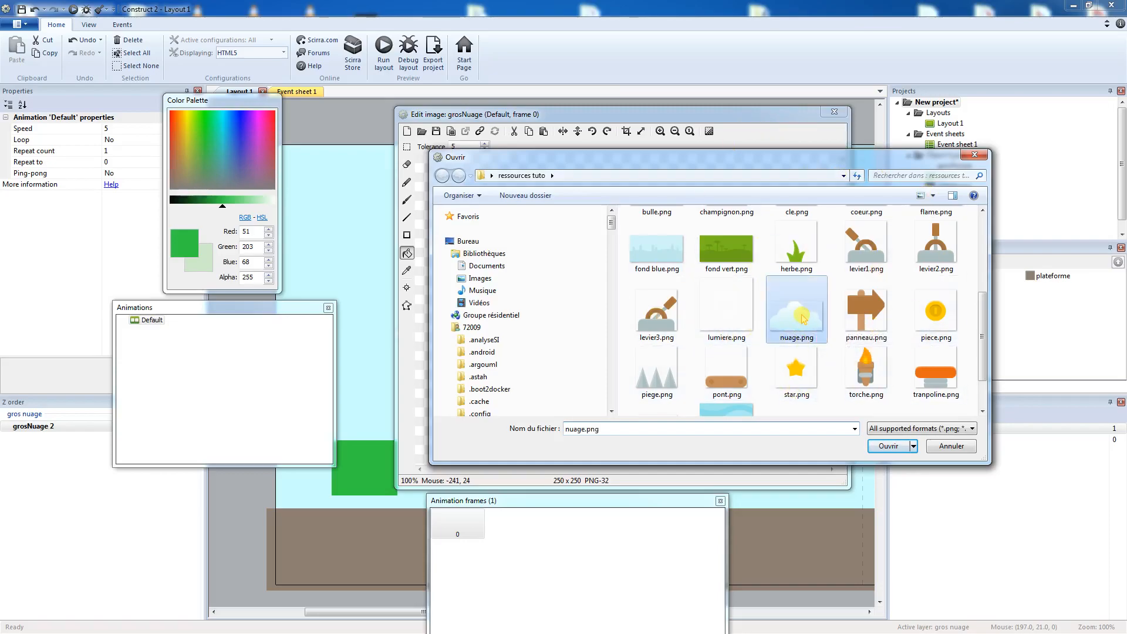
{"action": "left_click", "coordinate": [888, 446]}
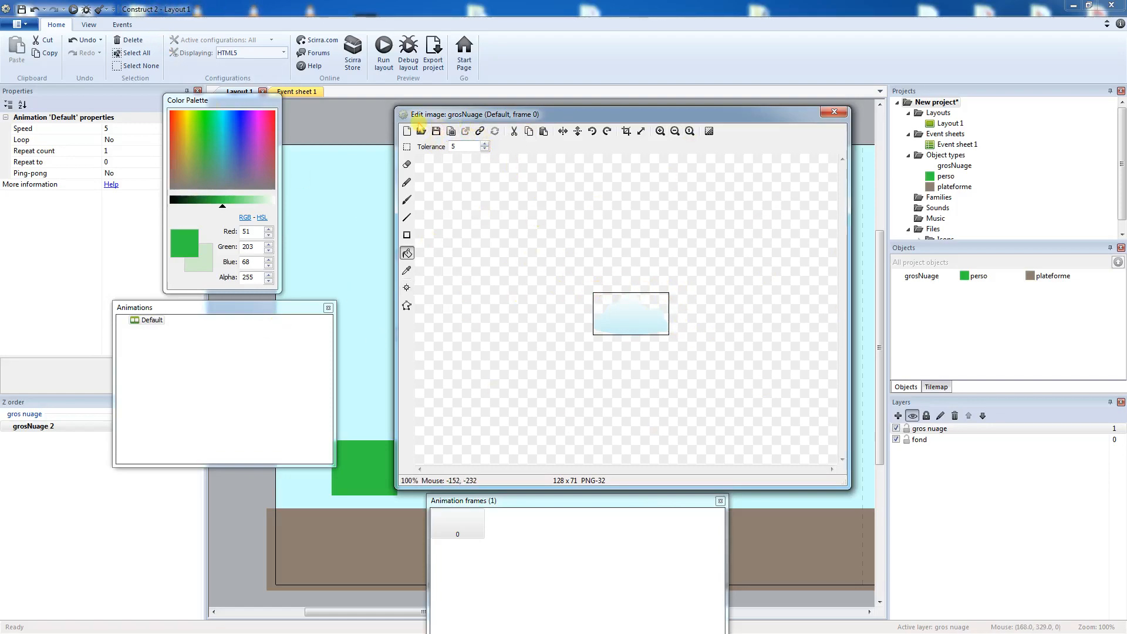
{"action": "left_click", "coordinate": [835, 111]}
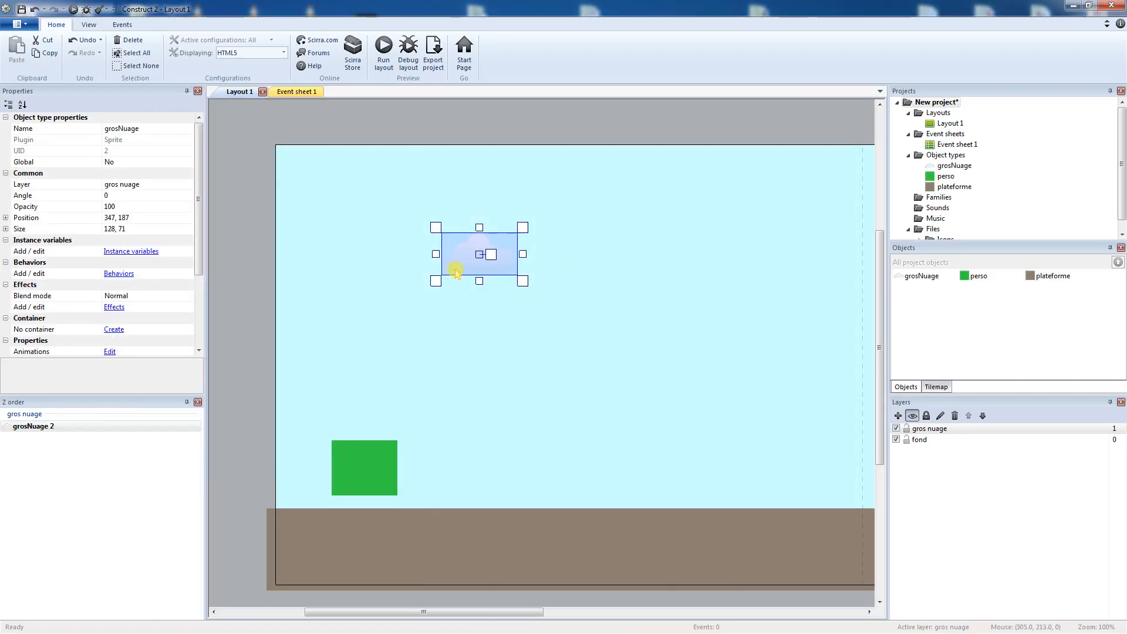
Enlarge grosNuage to about 234 by 135 at about 155, 166, and spread five copies across the sky to the layout's right edge
{"action": "left_click_drag", "start_coordinate": [440, 276], "coordinate": [354, 271]}
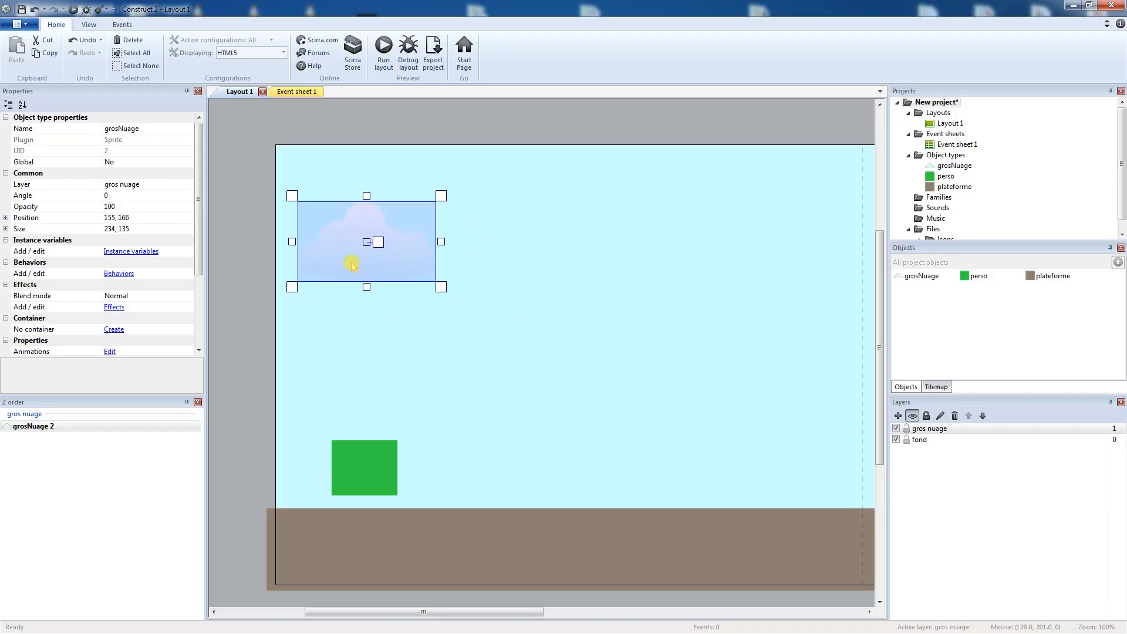
{"action": "left_click_drag", "start_coordinate": [356, 265], "coordinate": [601, 260], "text": "ctrl"}
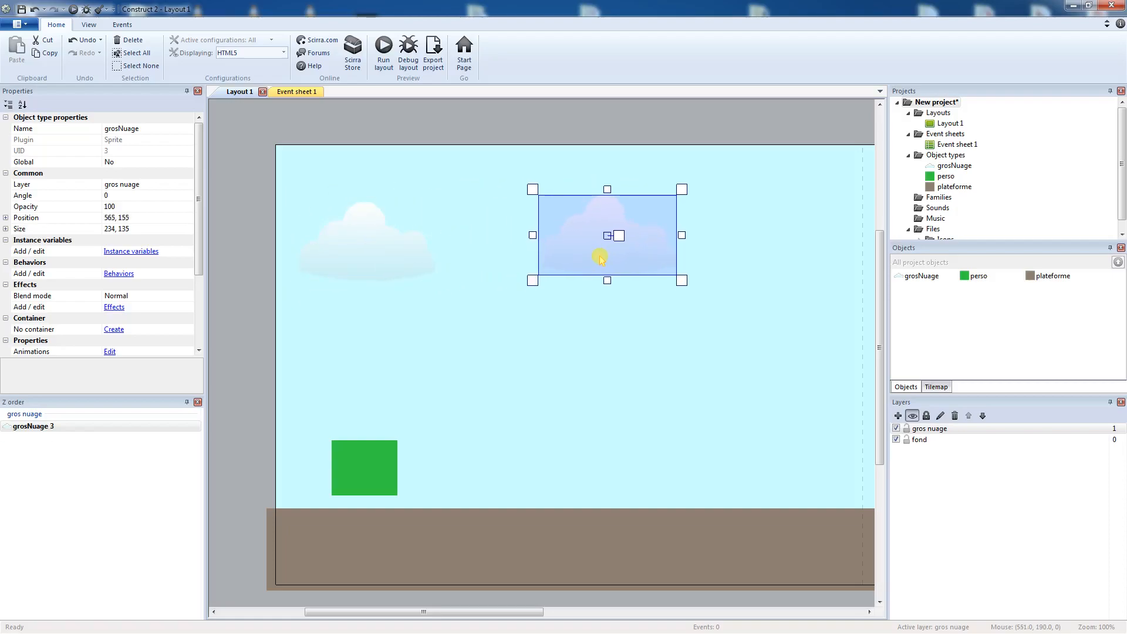
{"action": "left_click_drag", "start_coordinate": [531, 612], "coordinate": [627, 611]}
{"action": "left_click_drag", "start_coordinate": [389, 263], "coordinate": [824, 283], "text": "ctrl"}
{"action": "left_click_drag", "start_coordinate": [633, 619], "coordinate": [778, 616]}
{"action": "left_click_drag", "start_coordinate": [411, 269], "coordinate": [766, 316], "text": "ctrl"}
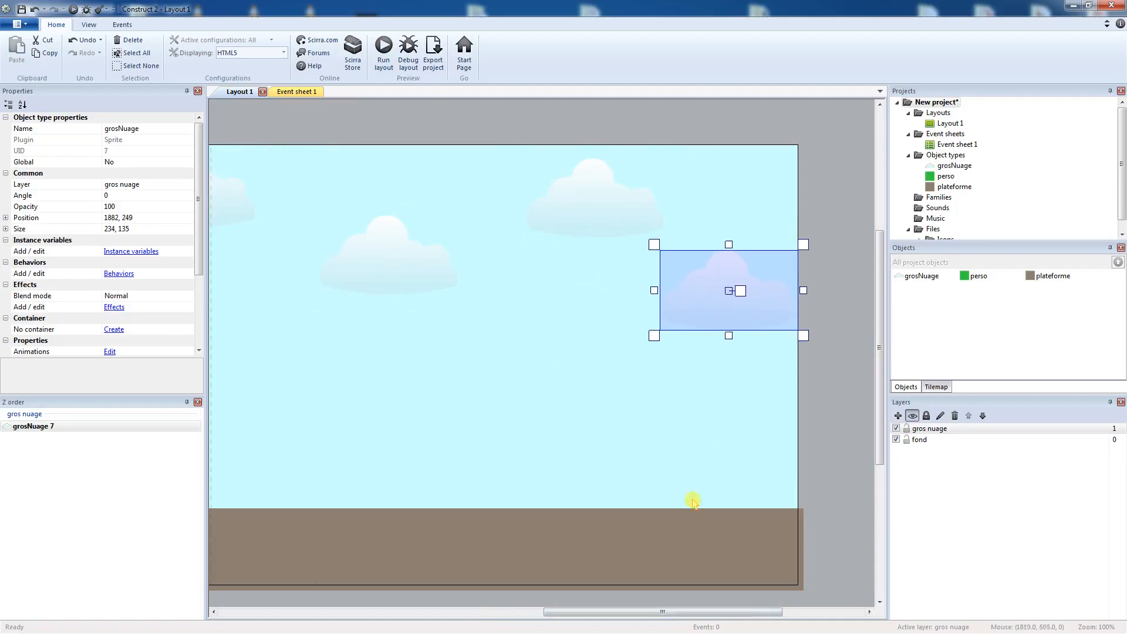
Add the Scroll To behavior to the perso sprite
{"action": "left_click_drag", "start_coordinate": [663, 611], "coordinate": [414, 604]}
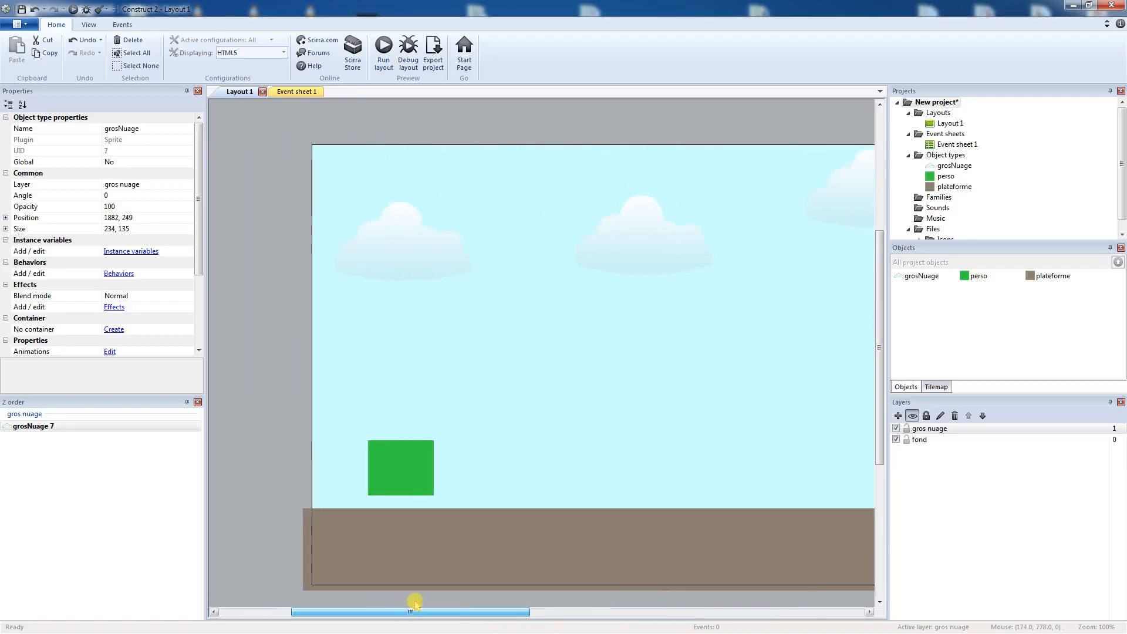
{"action": "left_click", "coordinate": [413, 432]}
{"action": "left_click", "coordinate": [407, 470]}
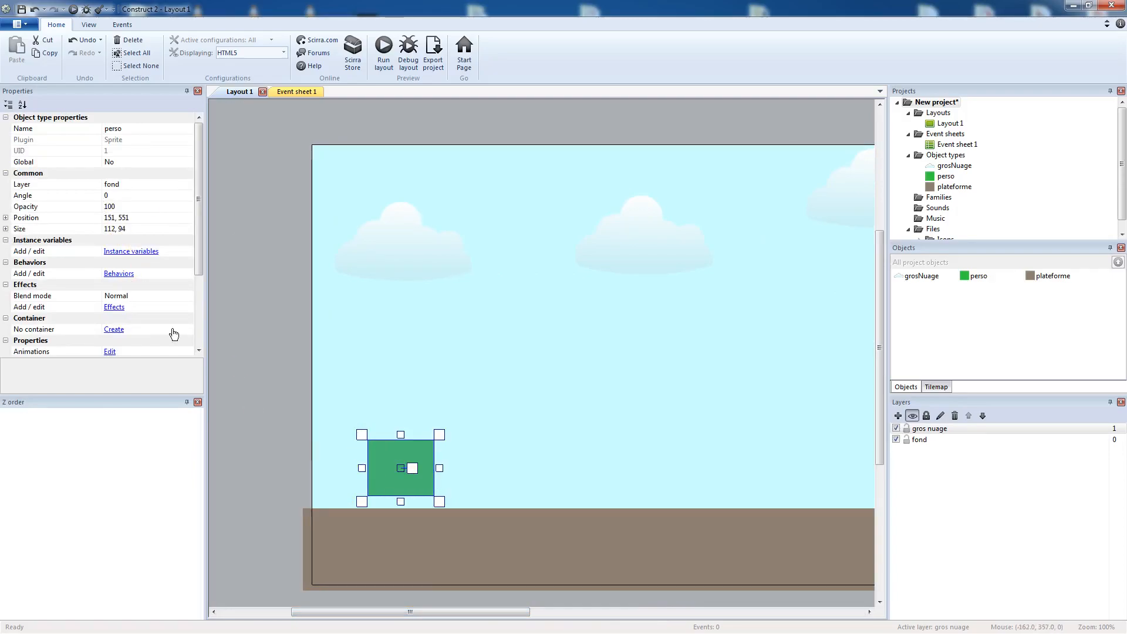
{"action": "left_click", "coordinate": [119, 274]}
{"action": "left_click", "coordinate": [347, 158]}
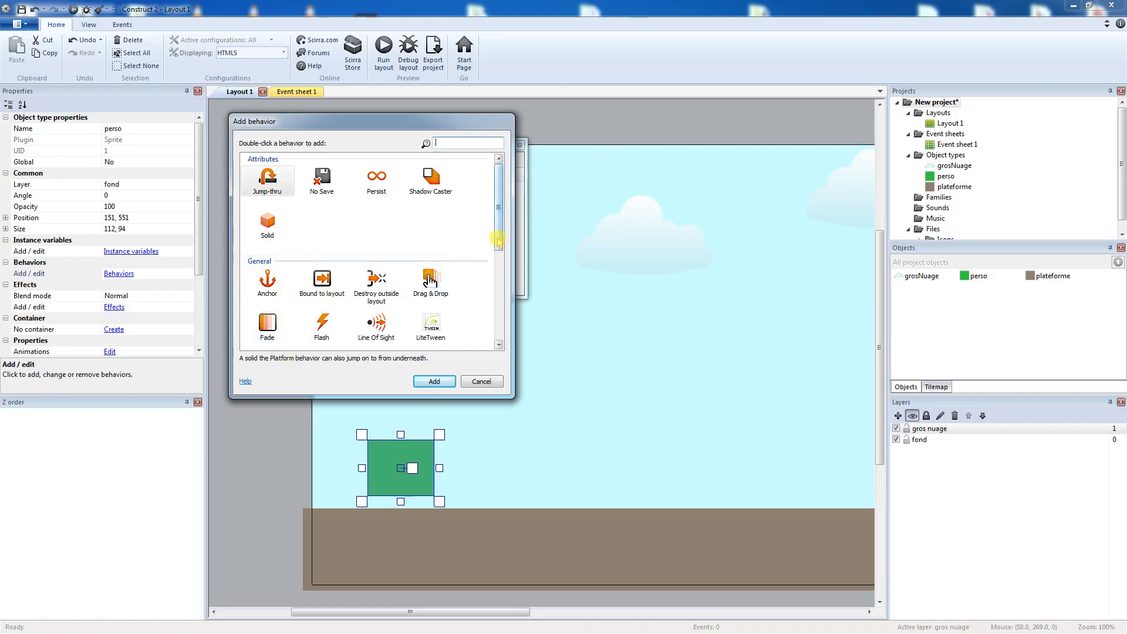
{"action": "left_click_drag", "start_coordinate": [496, 249], "coordinate": [495, 267]}
{"action": "double_click", "coordinate": [321, 309]}
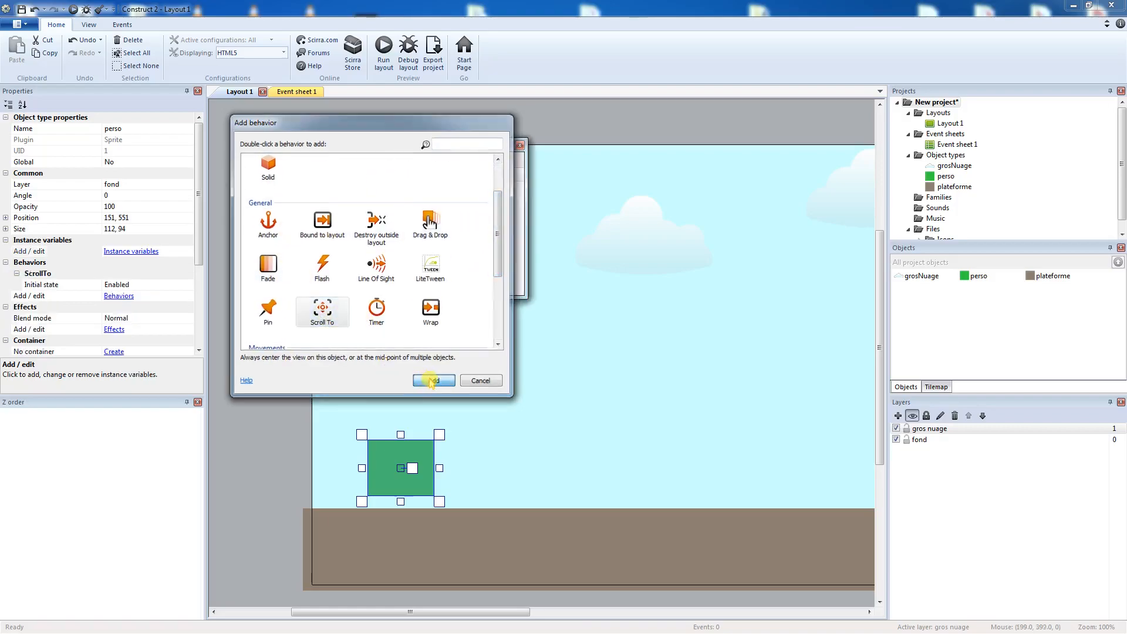
Add the Platform behavior to perso and close its behaviors list
{"action": "left_click", "coordinate": [340, 160]}
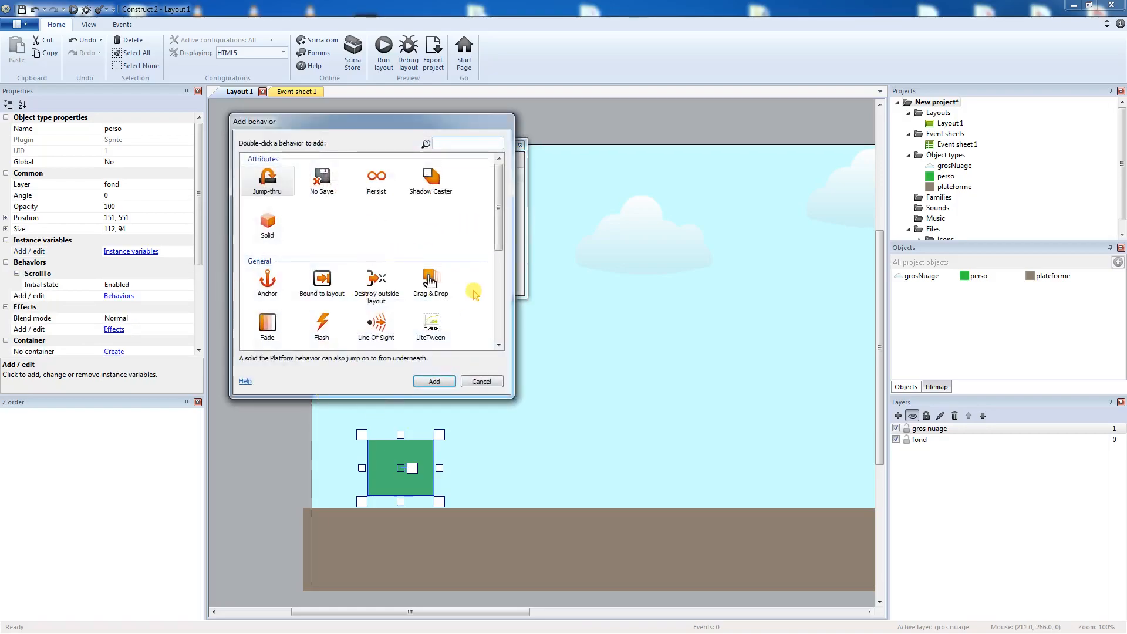
{"action": "left_click_drag", "start_coordinate": [498, 237], "coordinate": [494, 307]}
{"action": "left_click", "coordinate": [394, 322]}
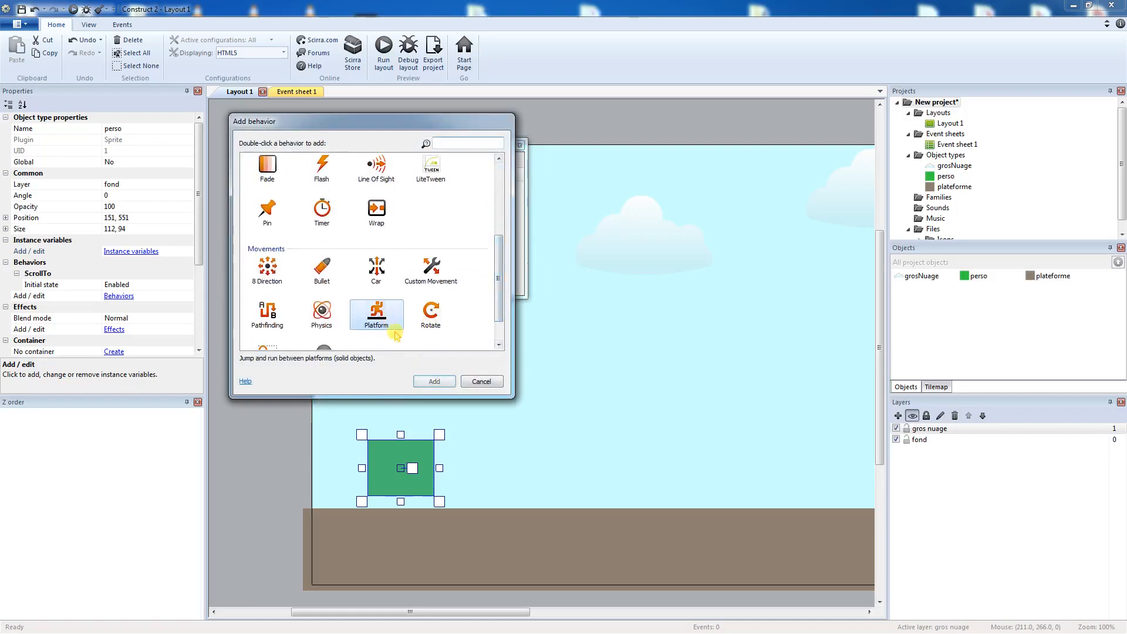
{"action": "left_click", "coordinate": [435, 381]}
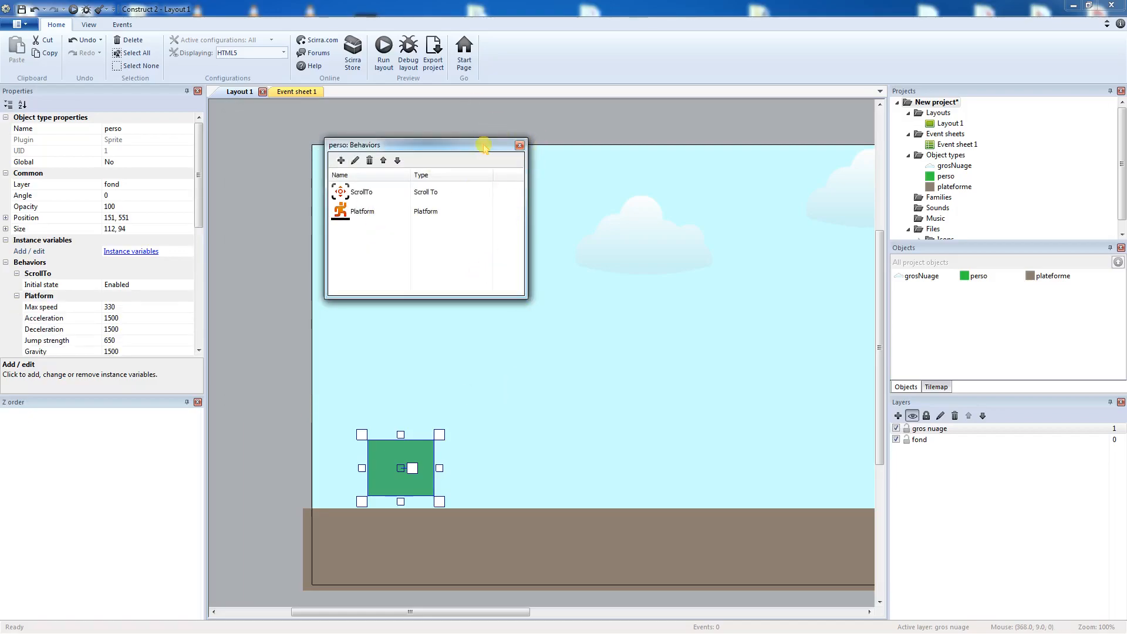
{"action": "left_click", "coordinate": [519, 145]}
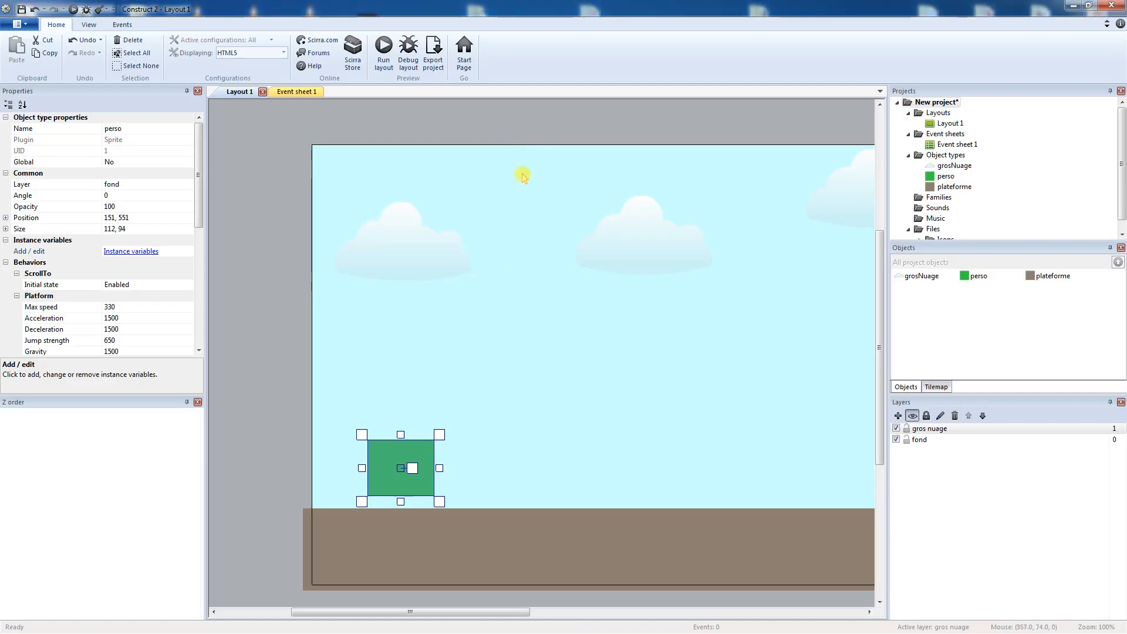
Add a new layer above gros nuage and rename it petitNuage
{"action": "left_click", "coordinate": [897, 415]}
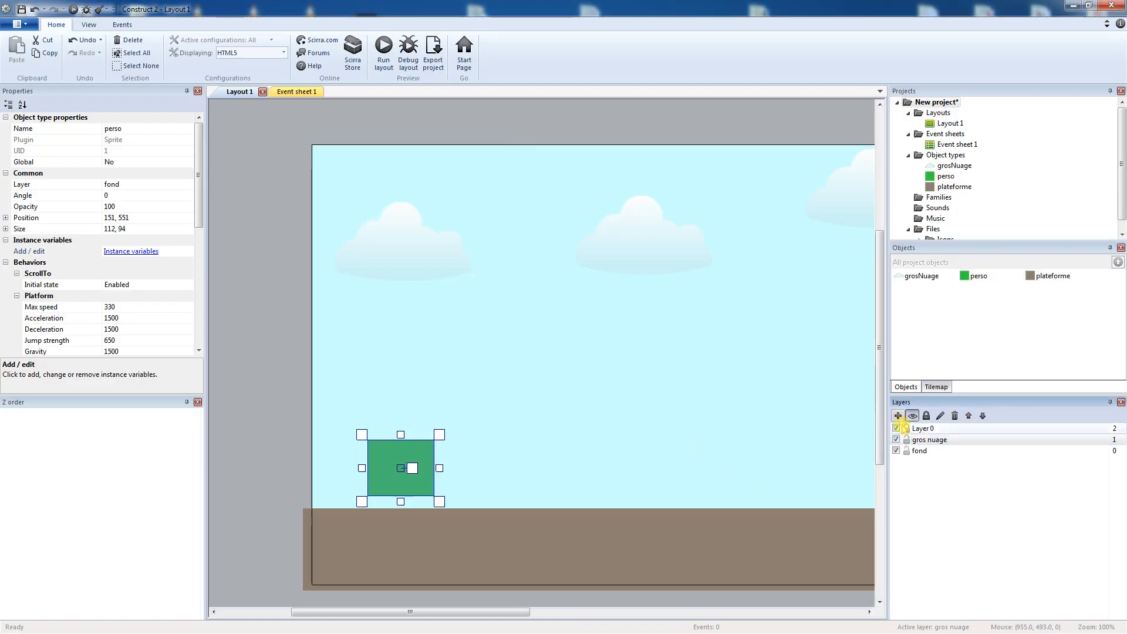
{"action": "left_click", "coordinate": [916, 428]}
{"action": "left_click", "coordinate": [940, 416]}
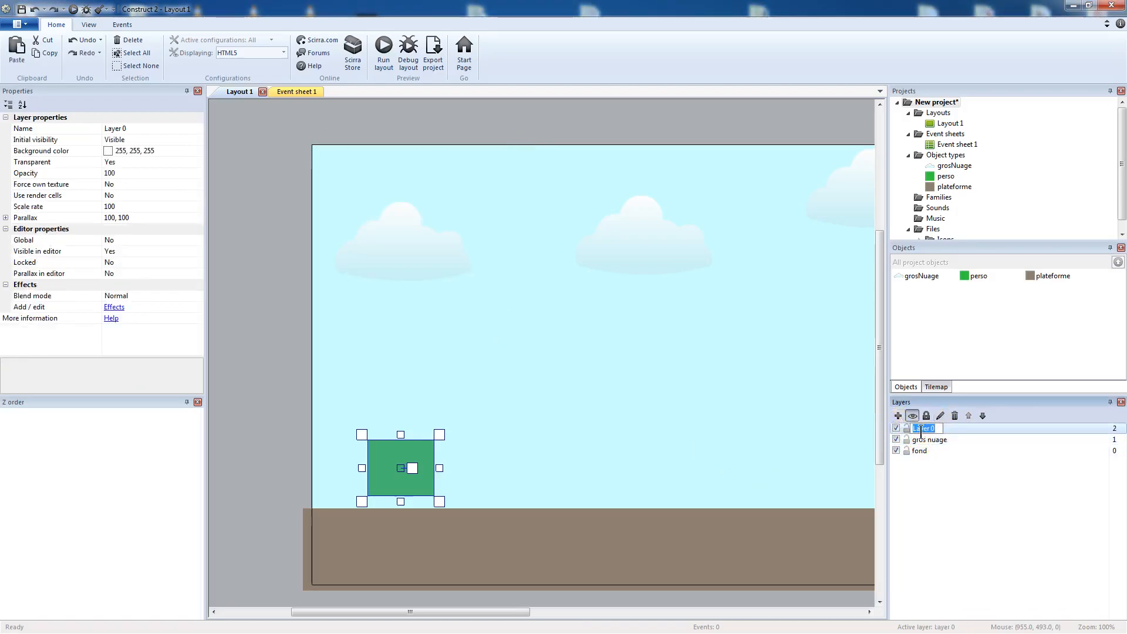
{"action": "type", "text": "pe"}
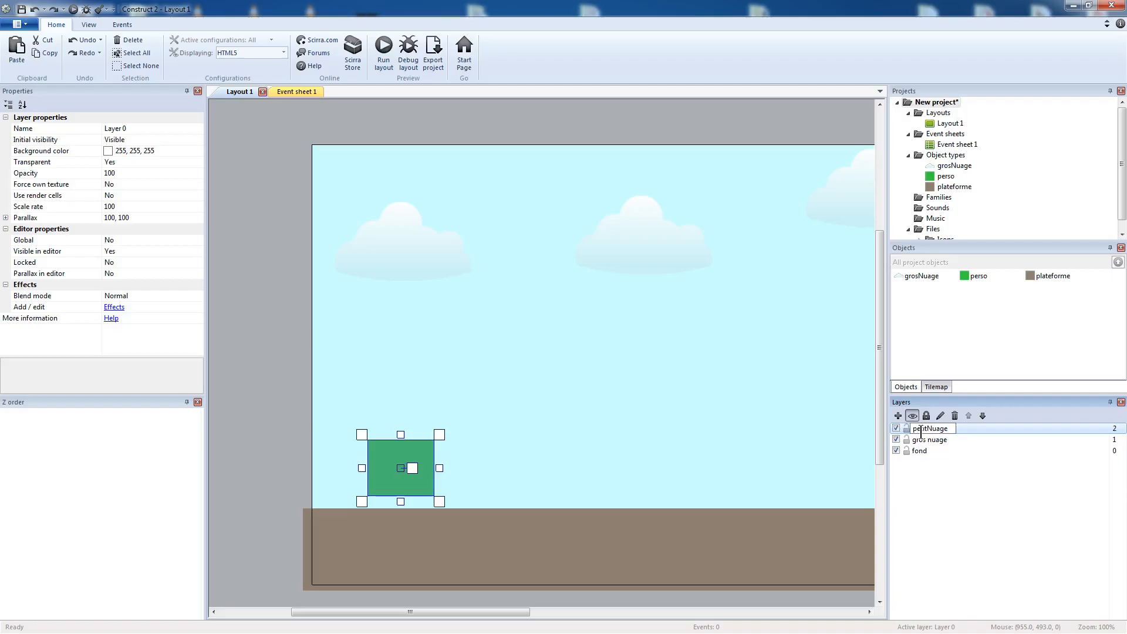
{"action": "type", "text": "titNuage"}
{"action": "left_click", "coordinate": [922, 433]}
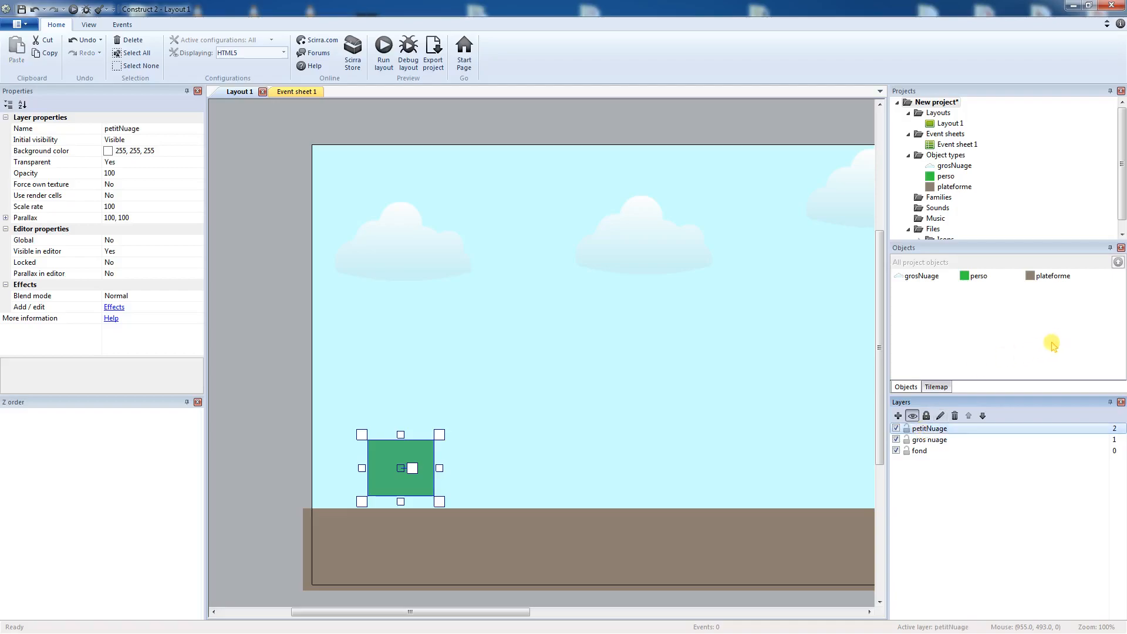
{"action": "right_click", "coordinate": [543, 320]}
{"action": "left_click", "coordinate": [546, 332]}
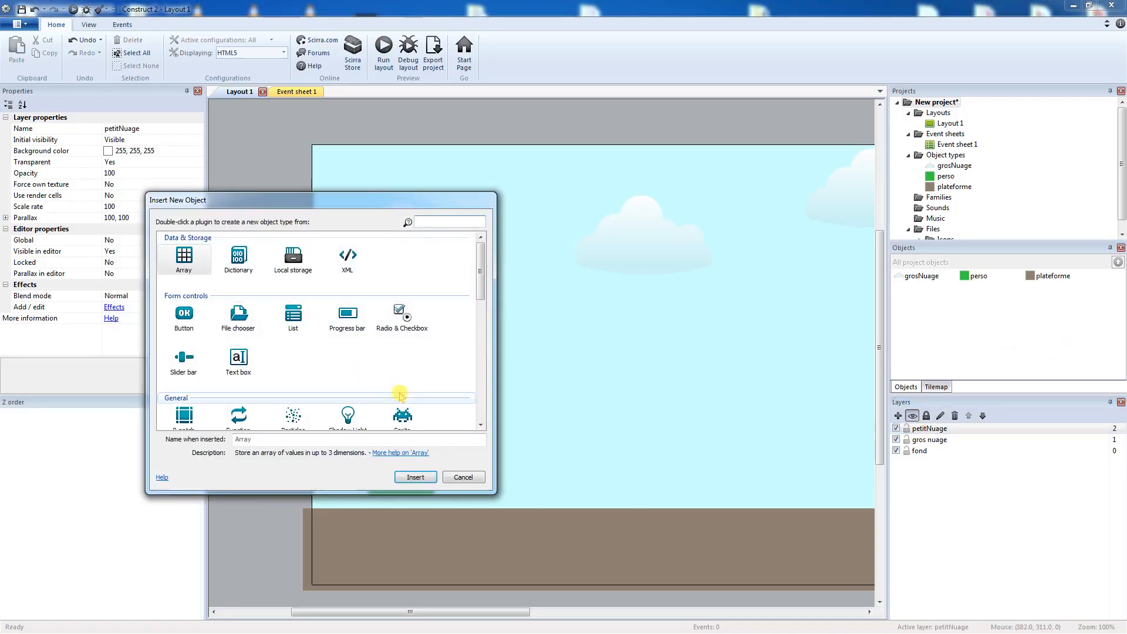
{"action": "left_click", "coordinate": [404, 418]}
{"action": "left_click", "coordinate": [359, 440]}
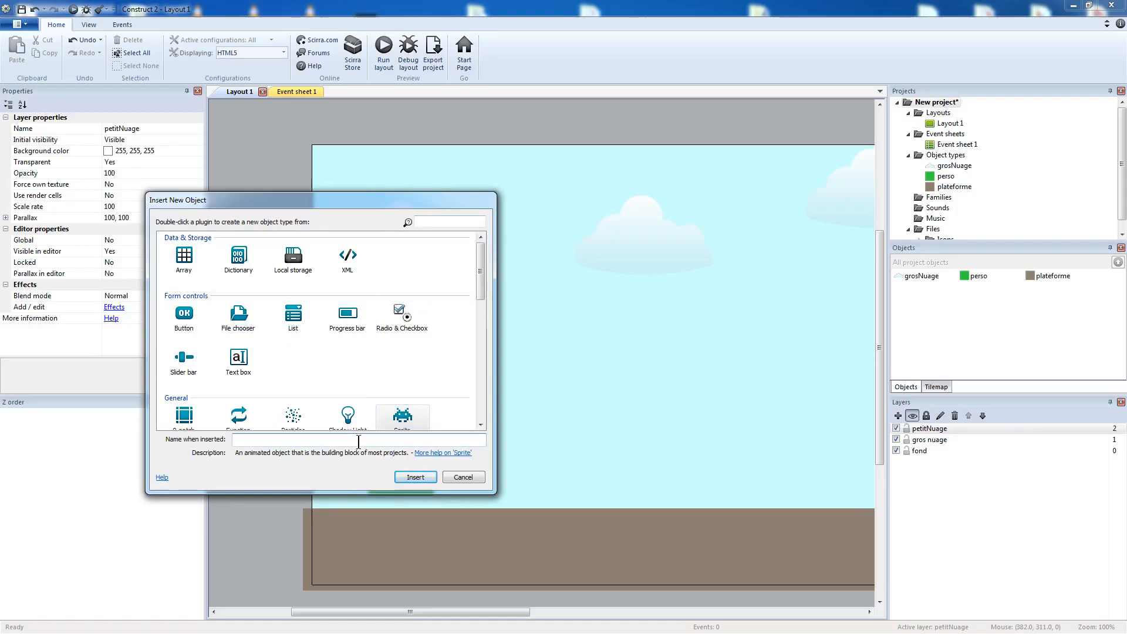
{"action": "left_click", "coordinate": [469, 477]}
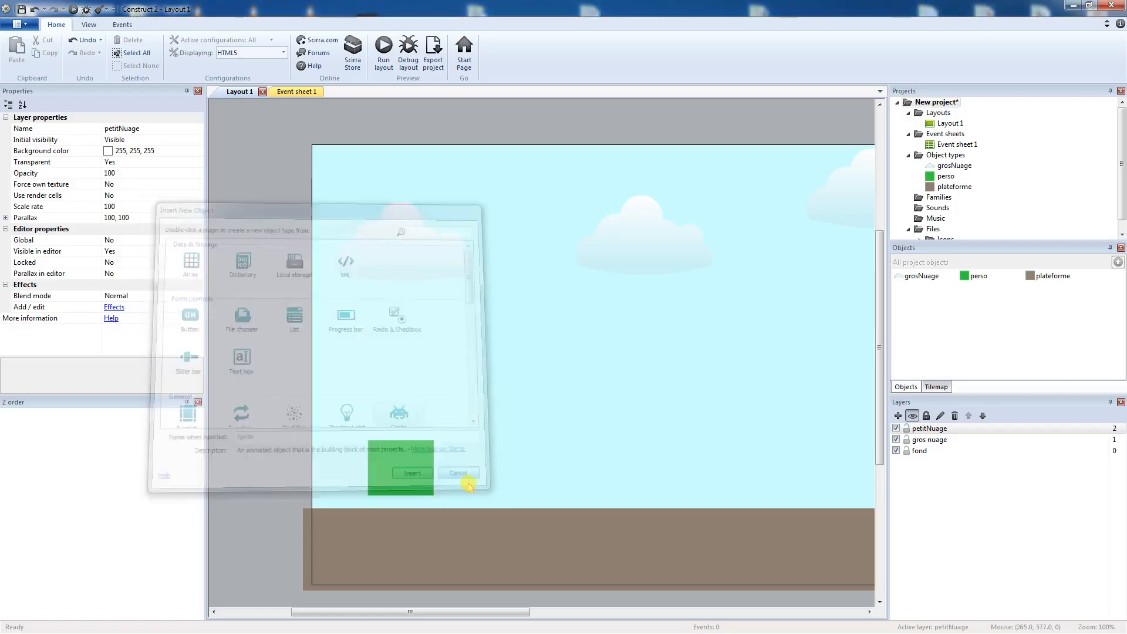
Place a grosNuage instance on the petitNuage layer, shrink it to about 120 by 65, and spread eight copies across the sky to the layout's right edge
{"action": "left_click_drag", "start_coordinate": [955, 167], "coordinate": [809, 324]}
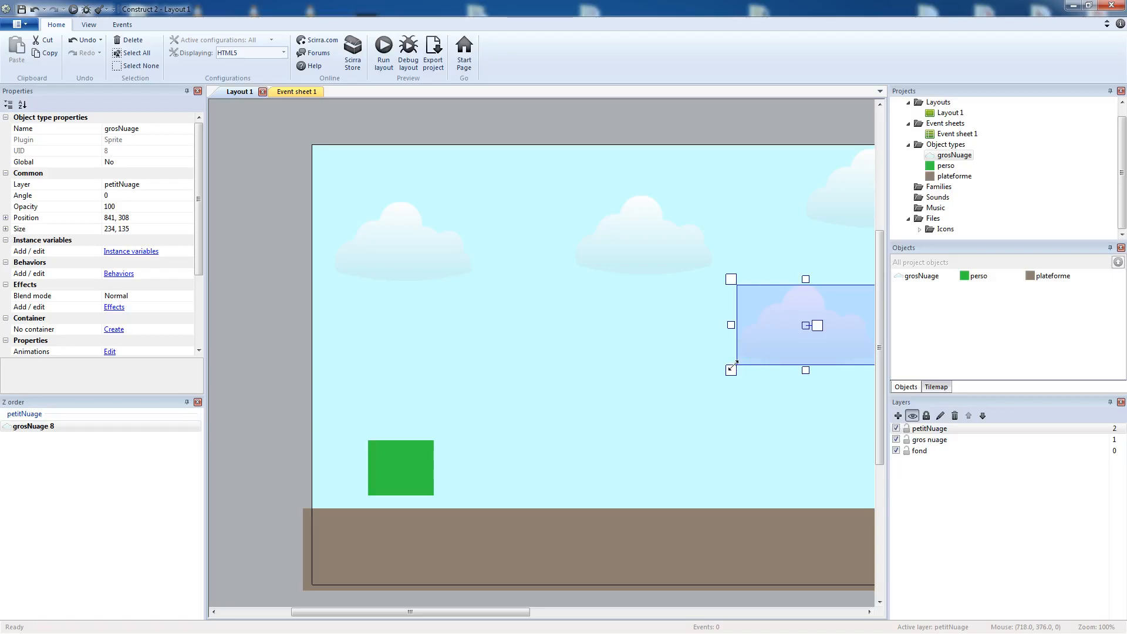
{"action": "left_click_drag", "start_coordinate": [733, 365], "coordinate": [832, 269]}
{"action": "left_click_drag", "start_coordinate": [523, 613], "coordinate": [660, 613]}
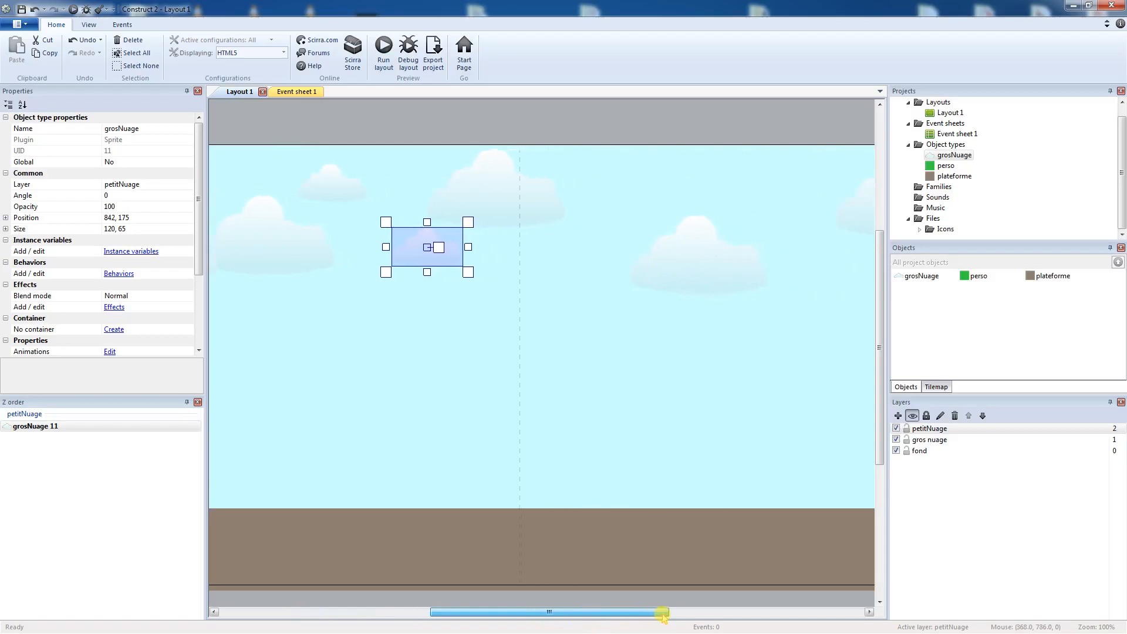
{"action": "left_click_drag", "start_coordinate": [456, 249], "coordinate": [853, 268], "text": "ctrl"}
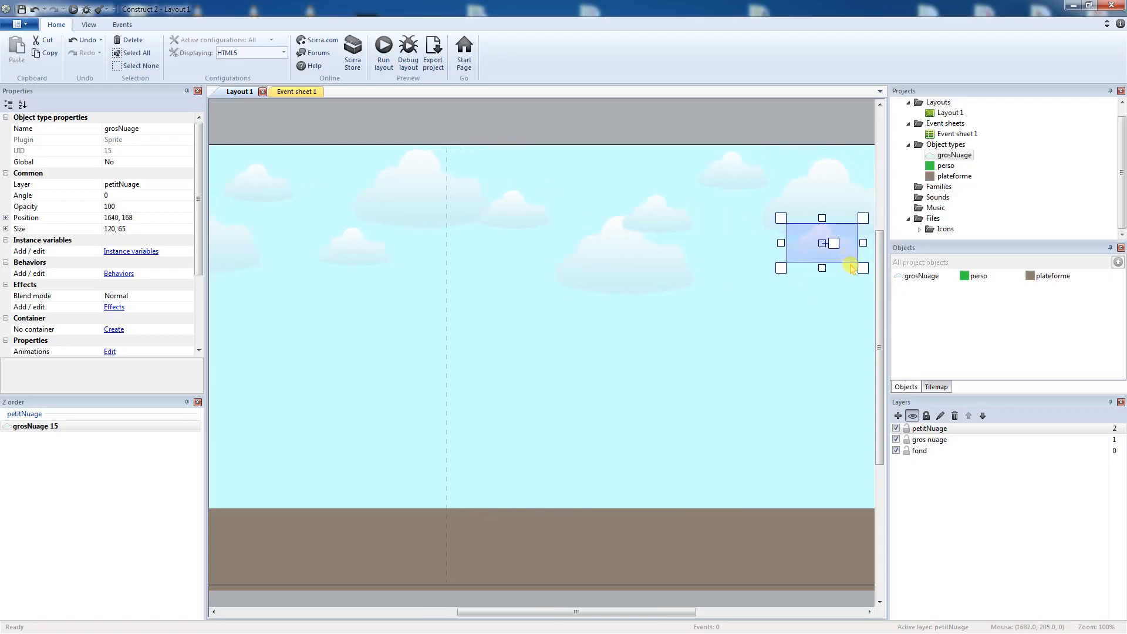
{"action": "left_click_drag", "start_coordinate": [671, 611], "coordinate": [750, 611]}
{"action": "left_click_drag", "start_coordinate": [642, 248], "coordinate": [789, 206], "text": "ctrl"}
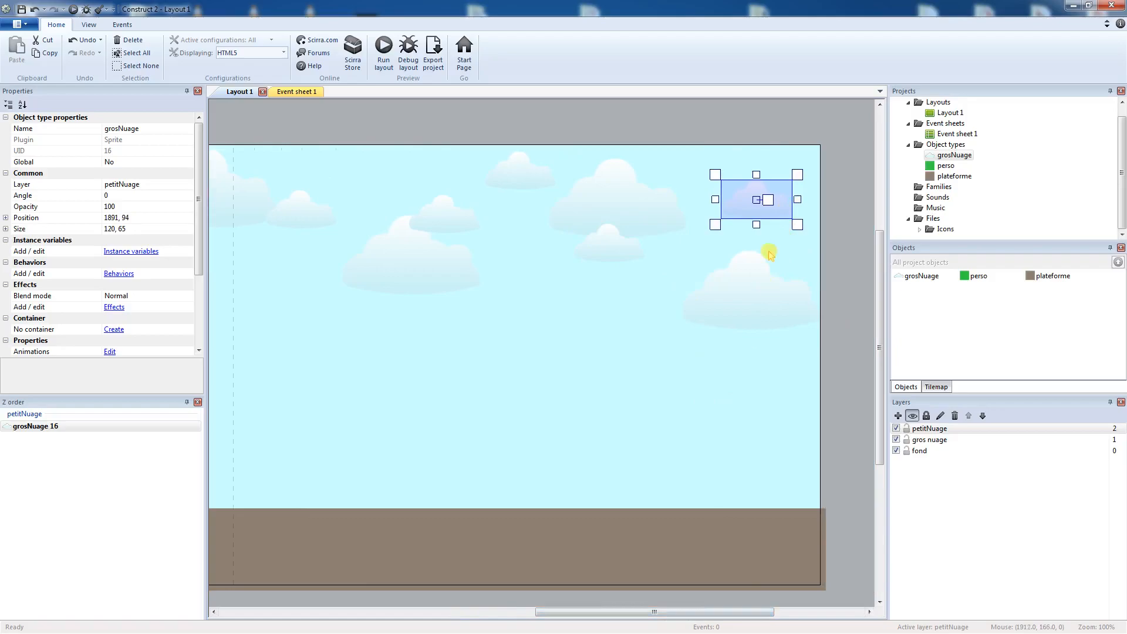
{"action": "left_click_drag", "start_coordinate": [681, 614], "coordinate": [460, 539]}
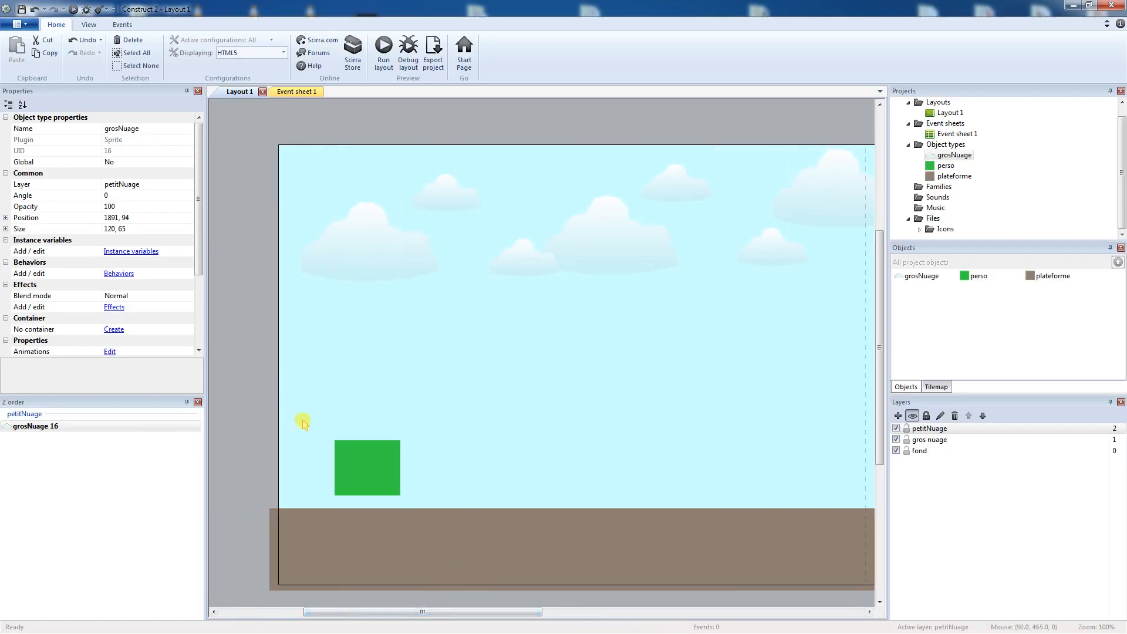
Run the layout, walk the player right and left to check the scrolling of both cloud layers, and close the preview
{"action": "left_click", "coordinate": [383, 50]}
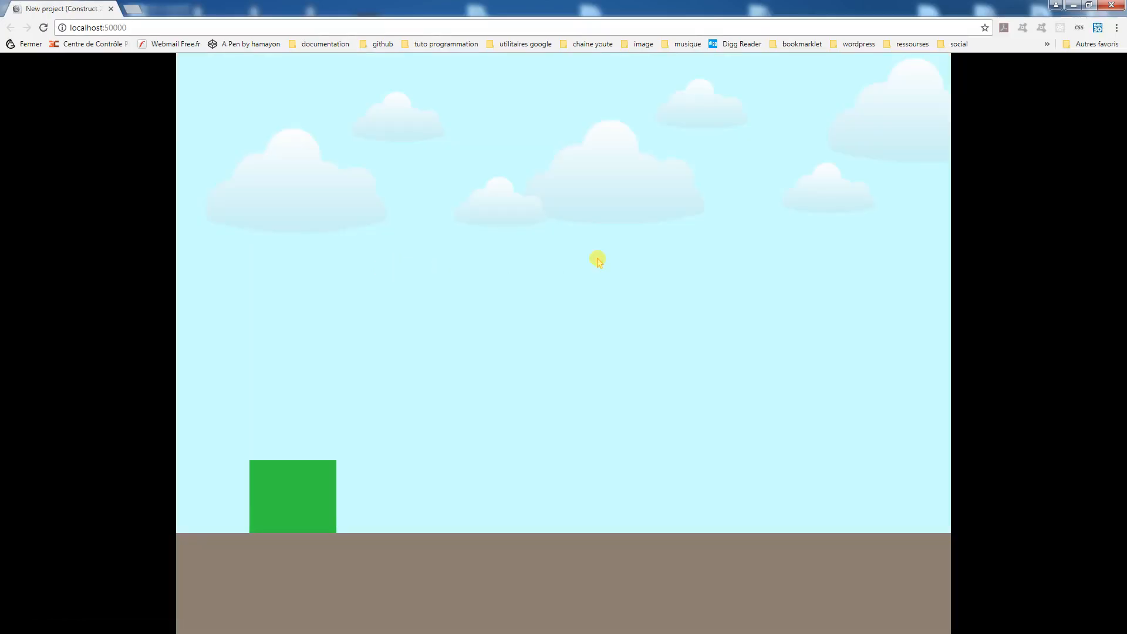
{"action": "key", "text": "Right"}
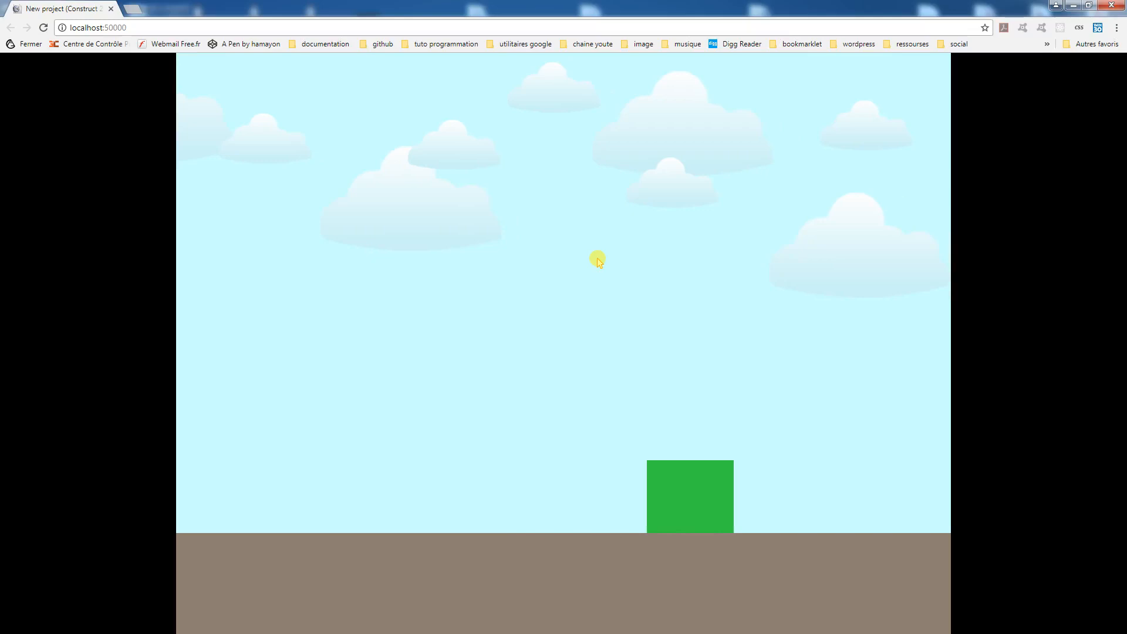
{"action": "key", "text": "Left"}
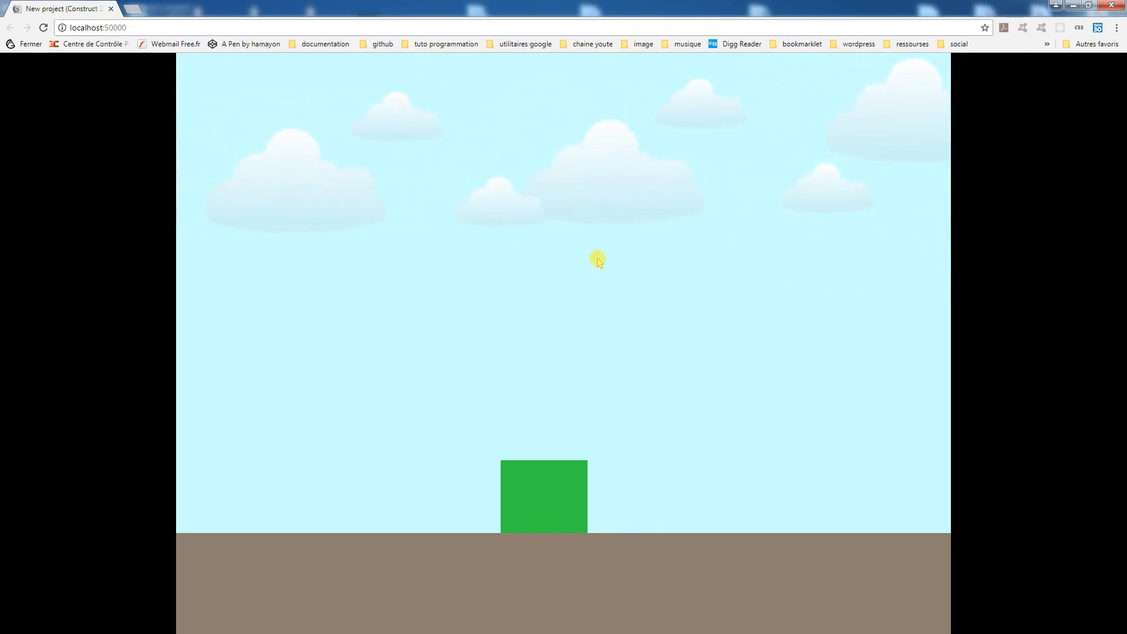
{"action": "key", "text": "Right"}
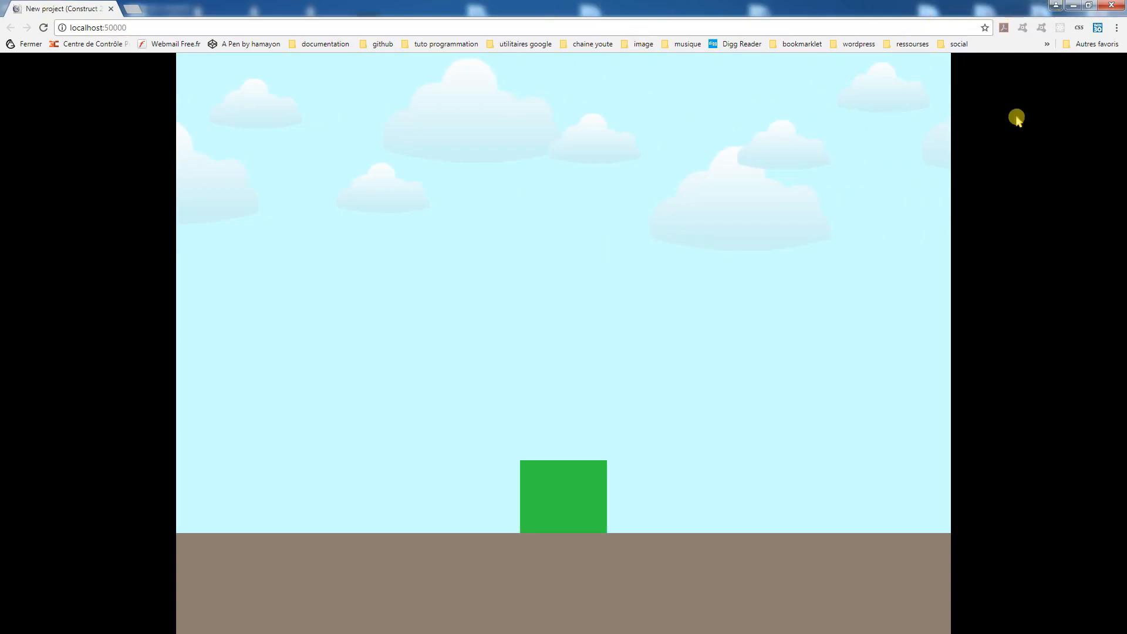
{"action": "left_click", "coordinate": [1111, 4]}
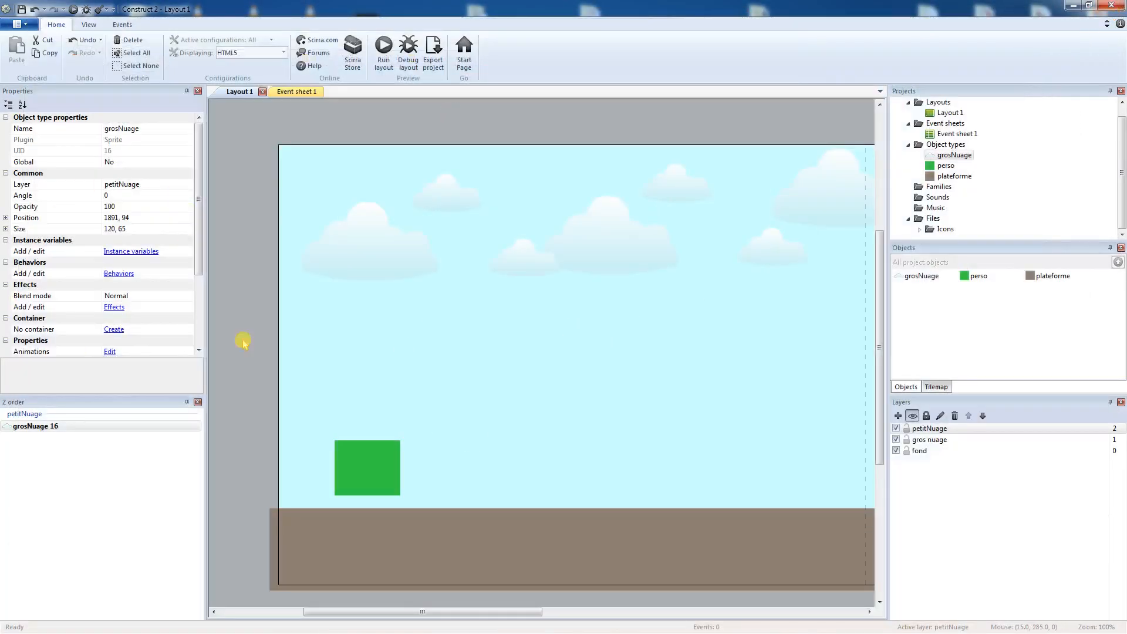
Set the horizontal (X) parallax of the gros nuage layer to 80
{"action": "left_click", "coordinate": [939, 439]}
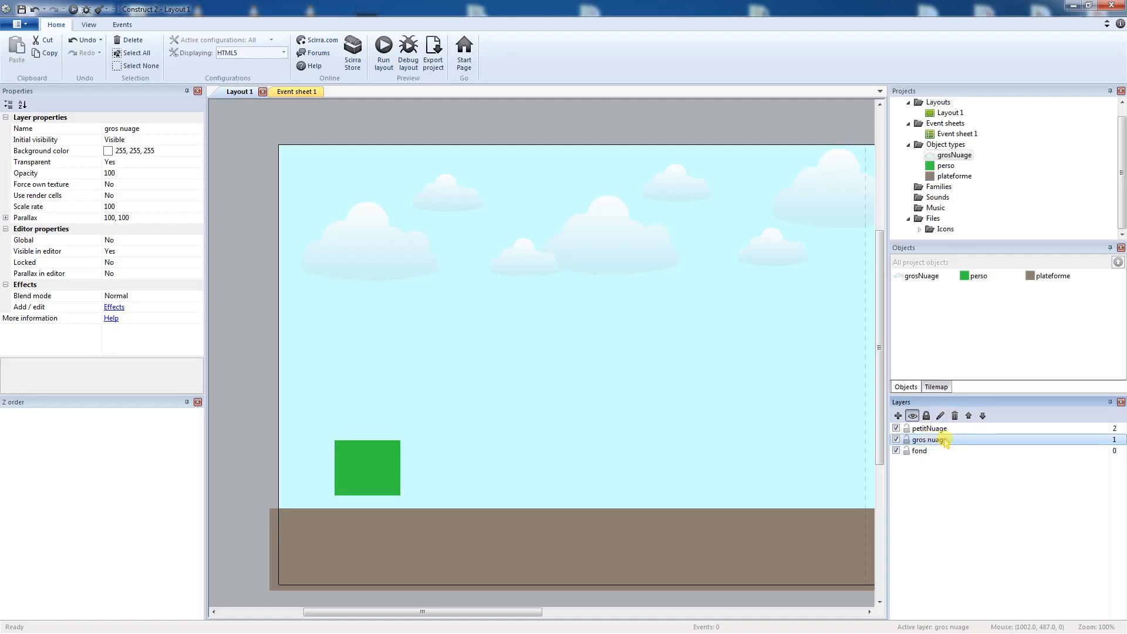
{"action": "left_click", "coordinate": [940, 430]}
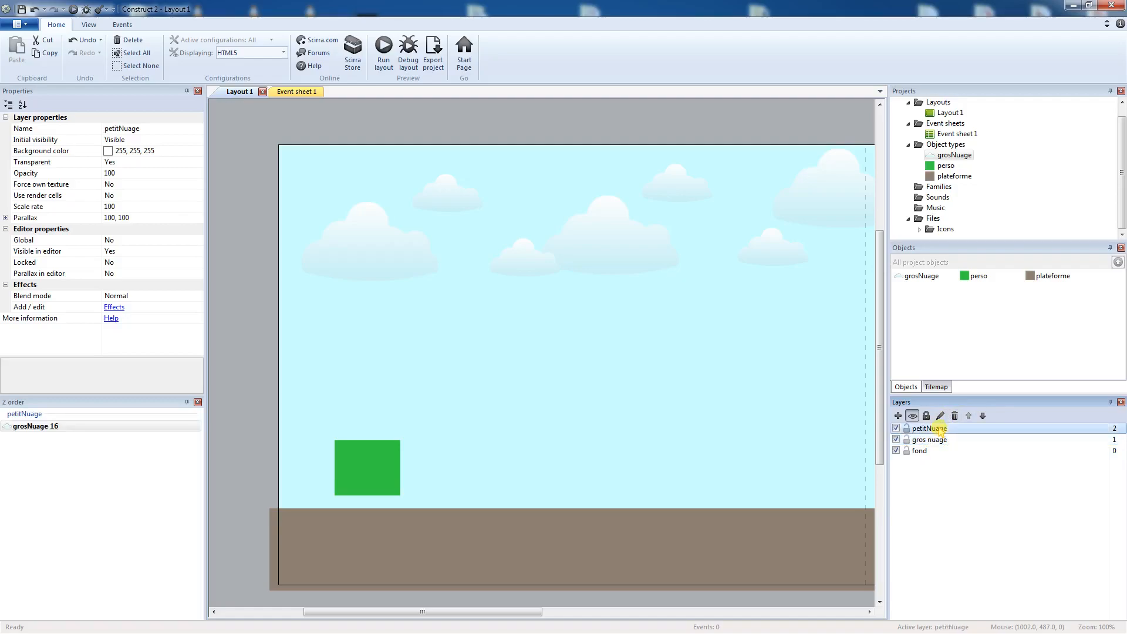
{"action": "left_click", "coordinate": [940, 440]}
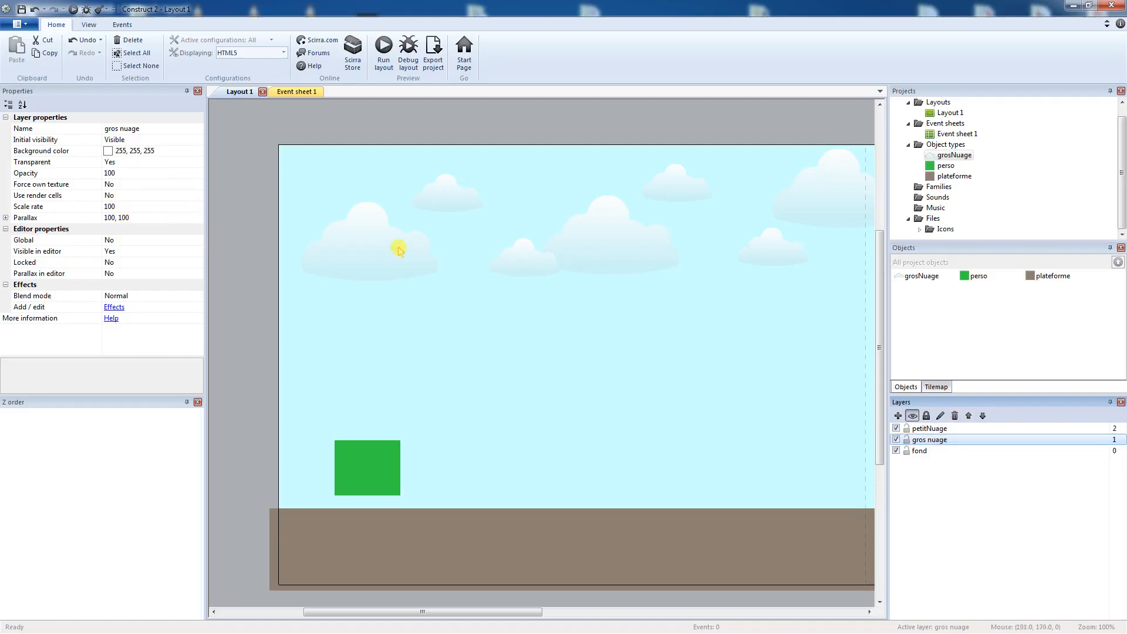
{"action": "left_click", "coordinate": [117, 218]}
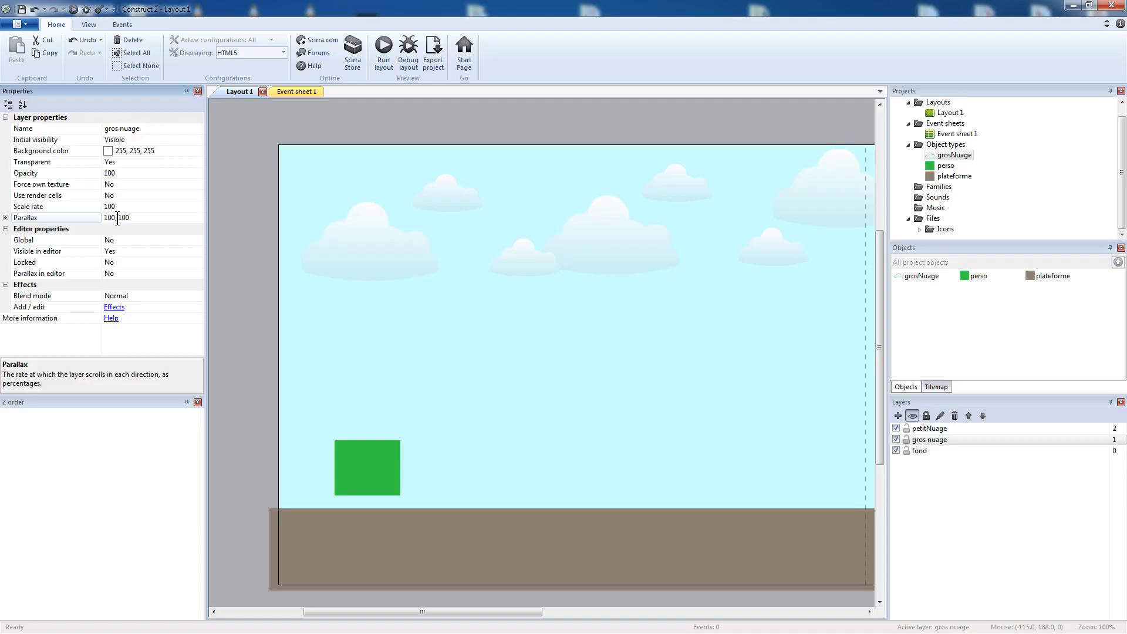
{"action": "left_click", "coordinate": [138, 225]}
{"action": "left_click", "coordinate": [5, 218]}
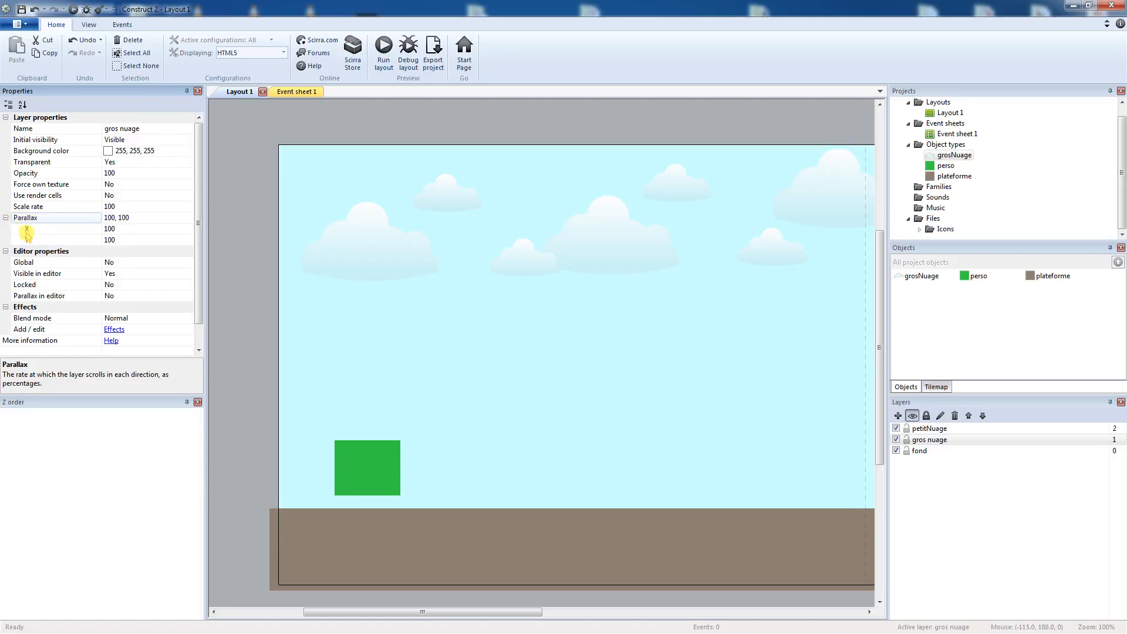
{"action": "left_click", "coordinate": [110, 229]}
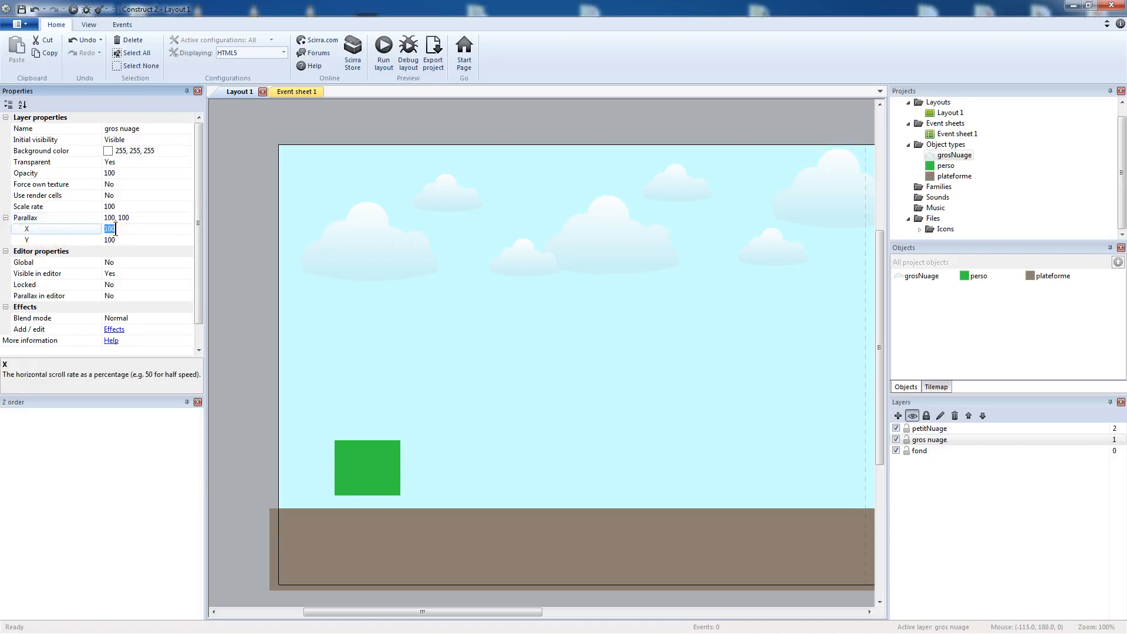
{"action": "type", "text": "80"}
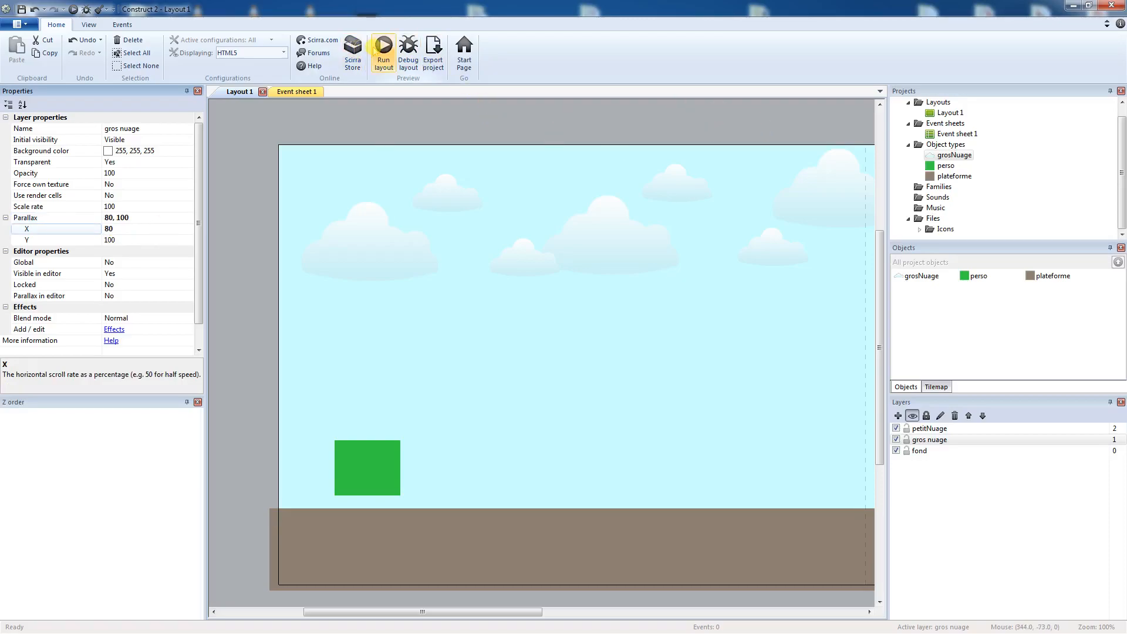
Preview the layout, walking the player both ways to compare the large clouds' parallax with the small clouds, and close the preview
{"action": "left_click", "coordinate": [383, 50]}
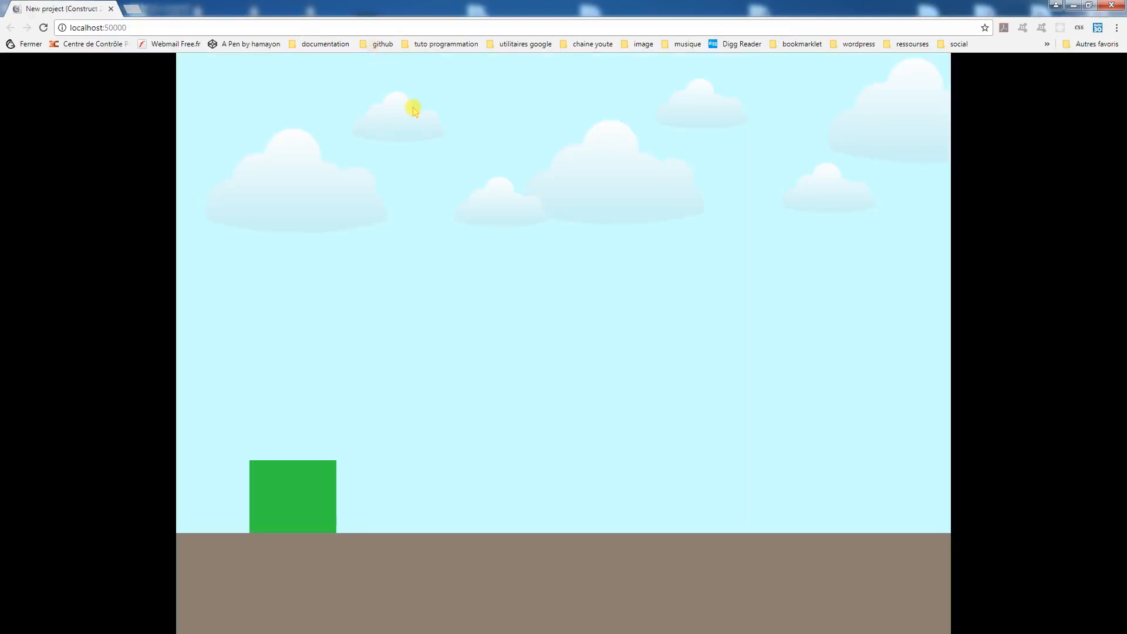
{"action": "key", "text": "Right"}
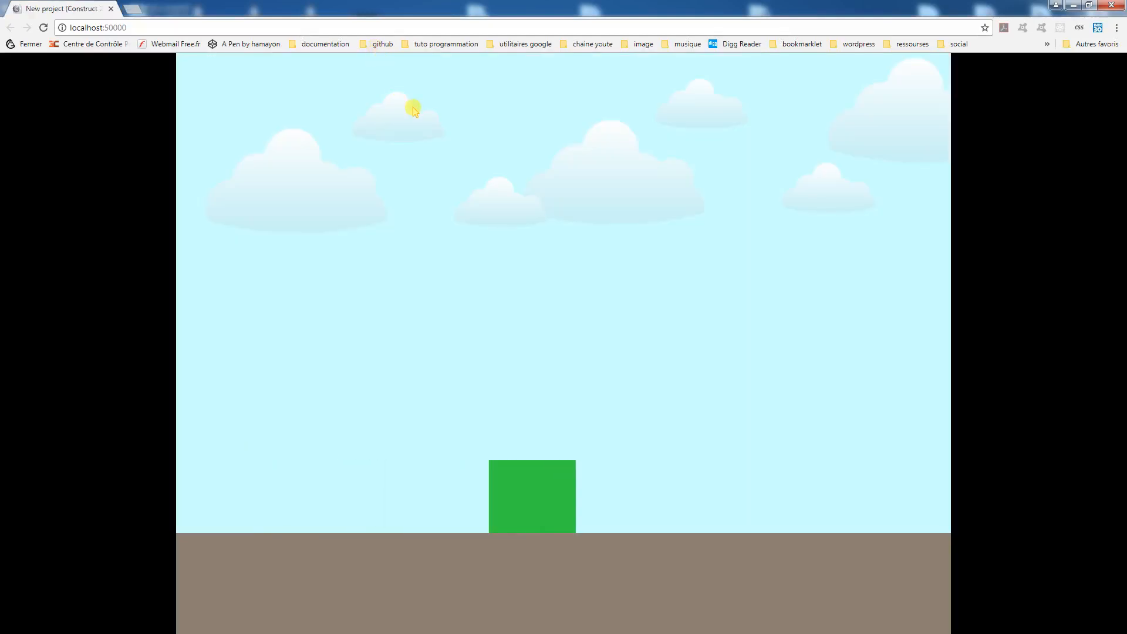
{"action": "key", "text": "Right"}
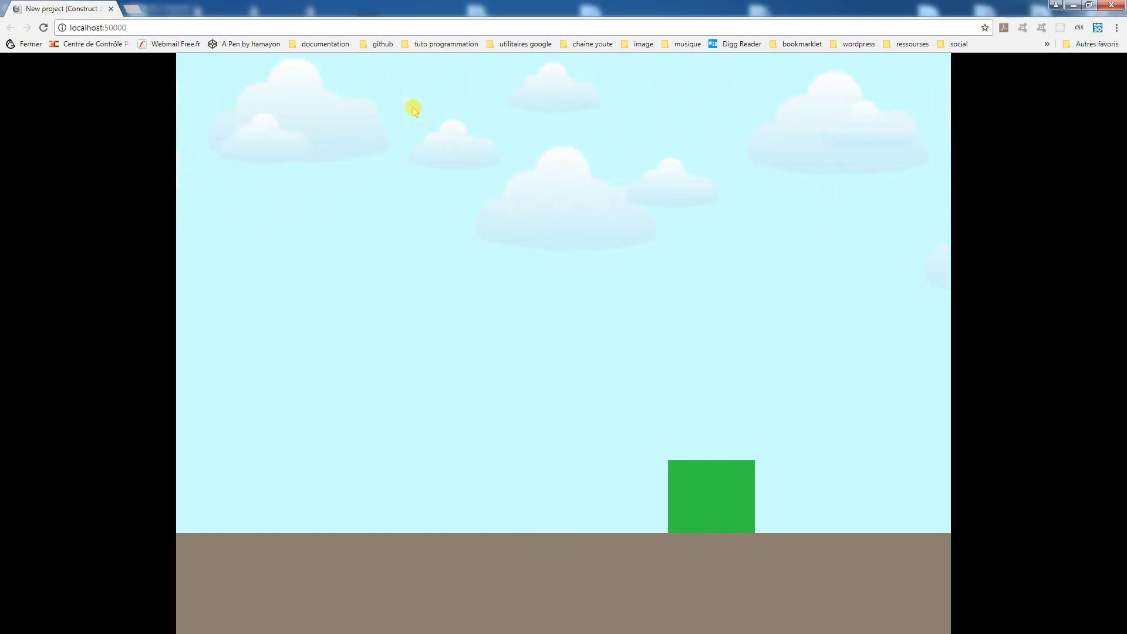
{"action": "key", "text": "Left"}
{"action": "key", "text": "Left"}
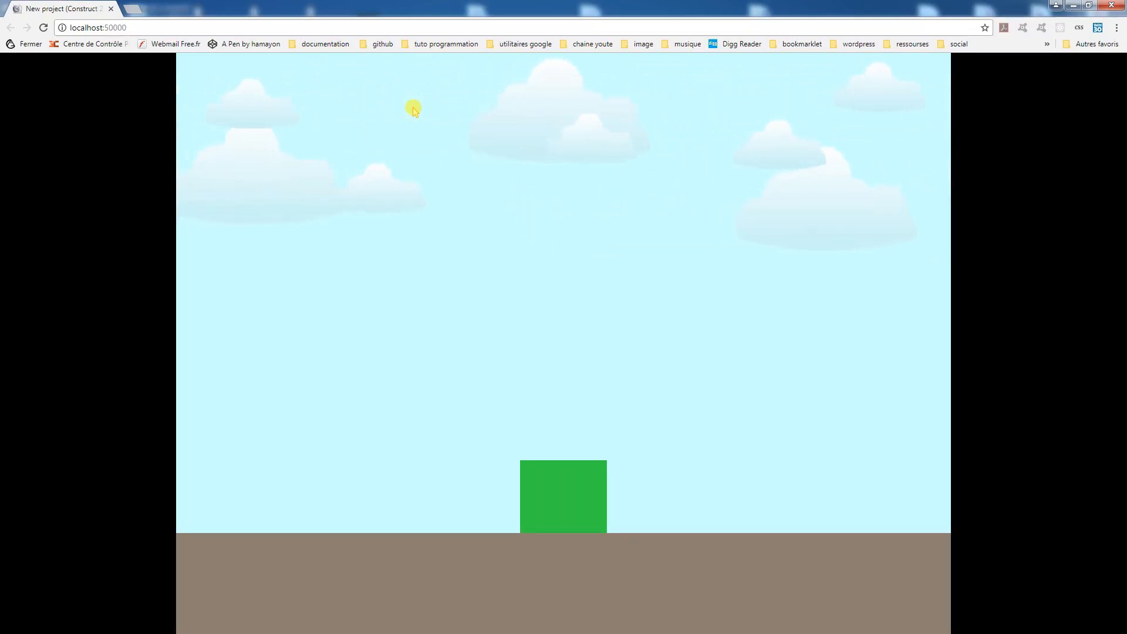
{"action": "key", "text": "Left"}
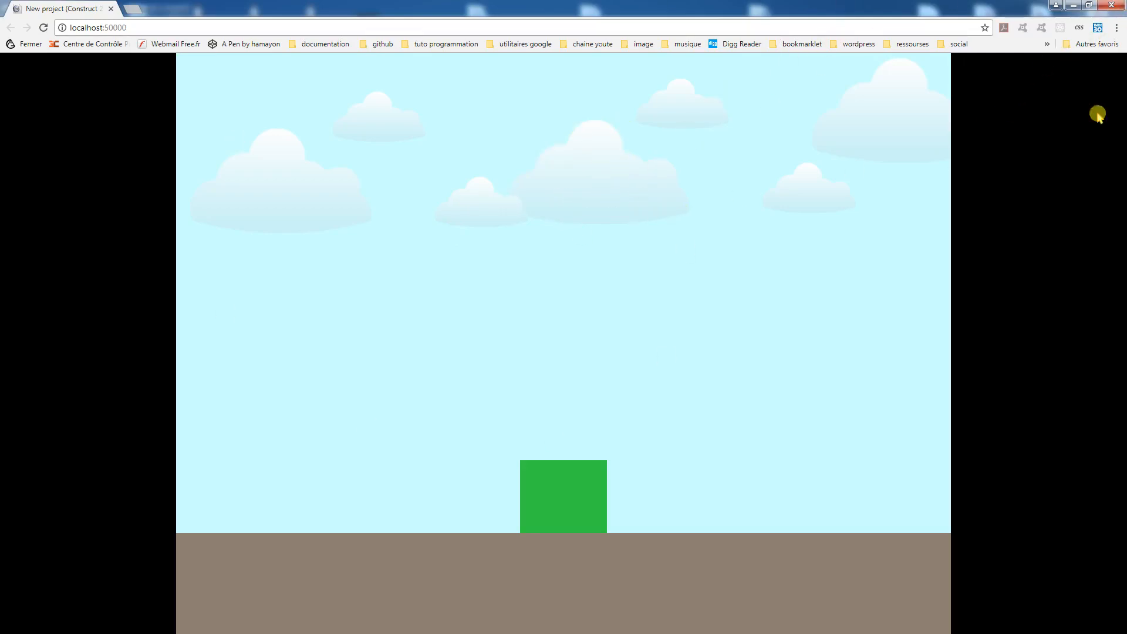
{"action": "left_click", "coordinate": [1111, 5]}
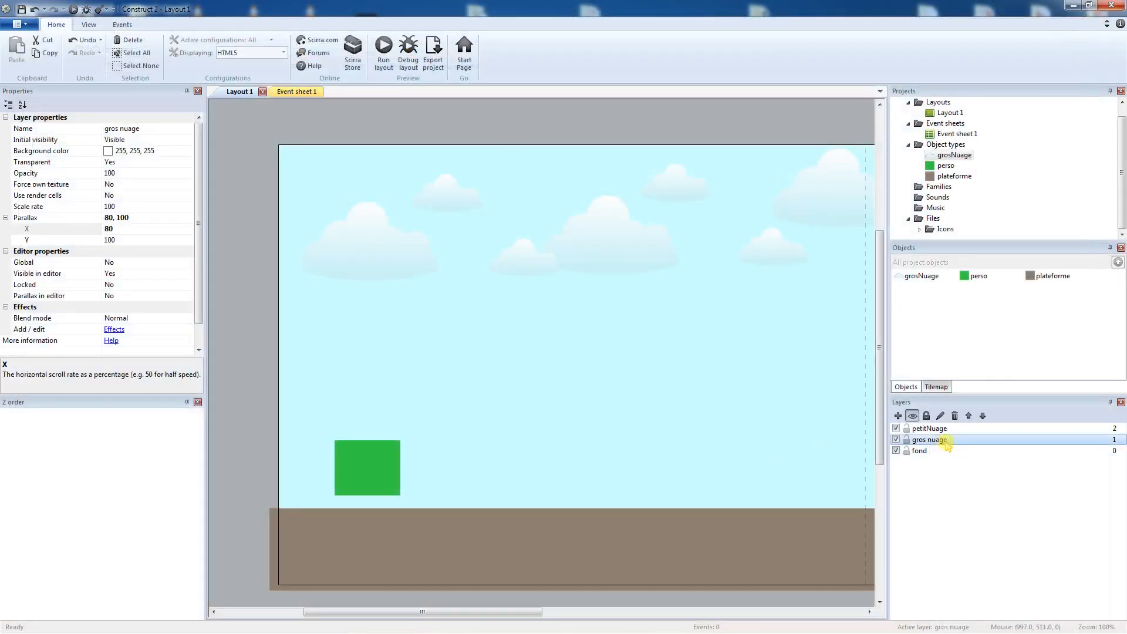
Move the gros nuage layer above petitNuage and run the layout, walking the player right and left to check how the clouds overlap
{"action": "left_click_drag", "start_coordinate": [942, 443], "coordinate": [935, 426]}
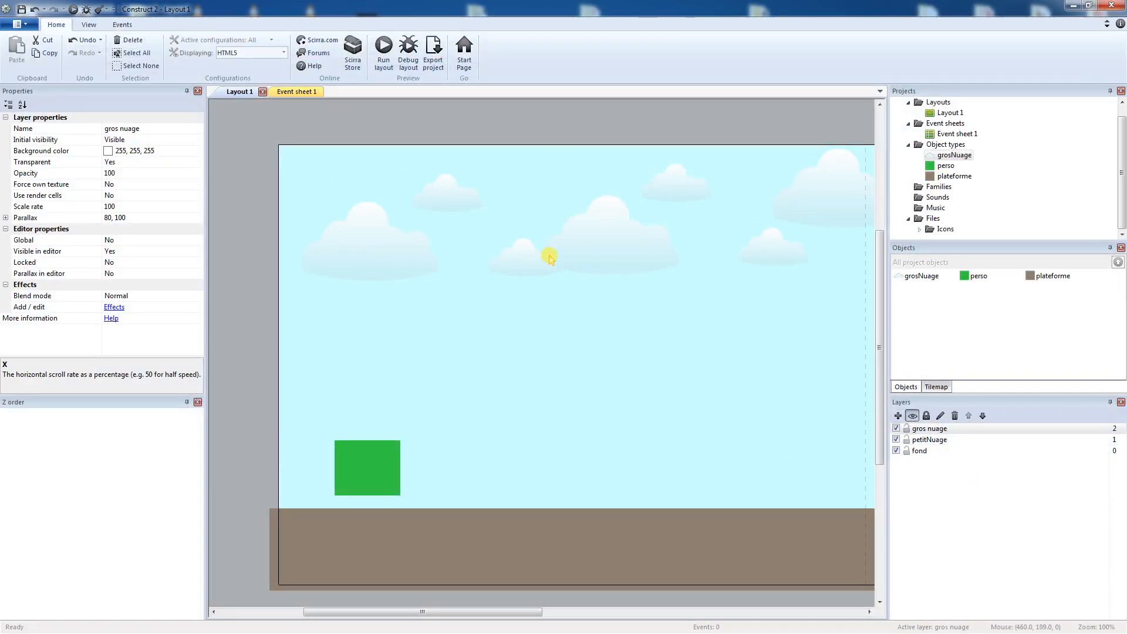
{"action": "left_click", "coordinate": [920, 430]}
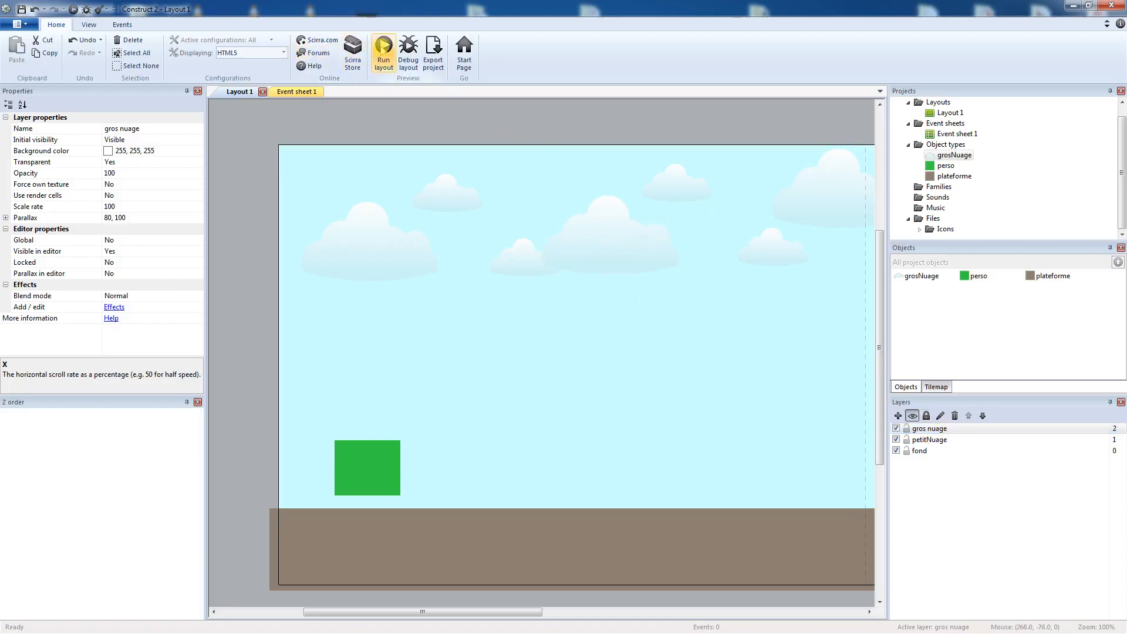
{"action": "left_click", "coordinate": [384, 48]}
{"action": "key", "text": "Right"}
{"action": "key", "text": "Right"}
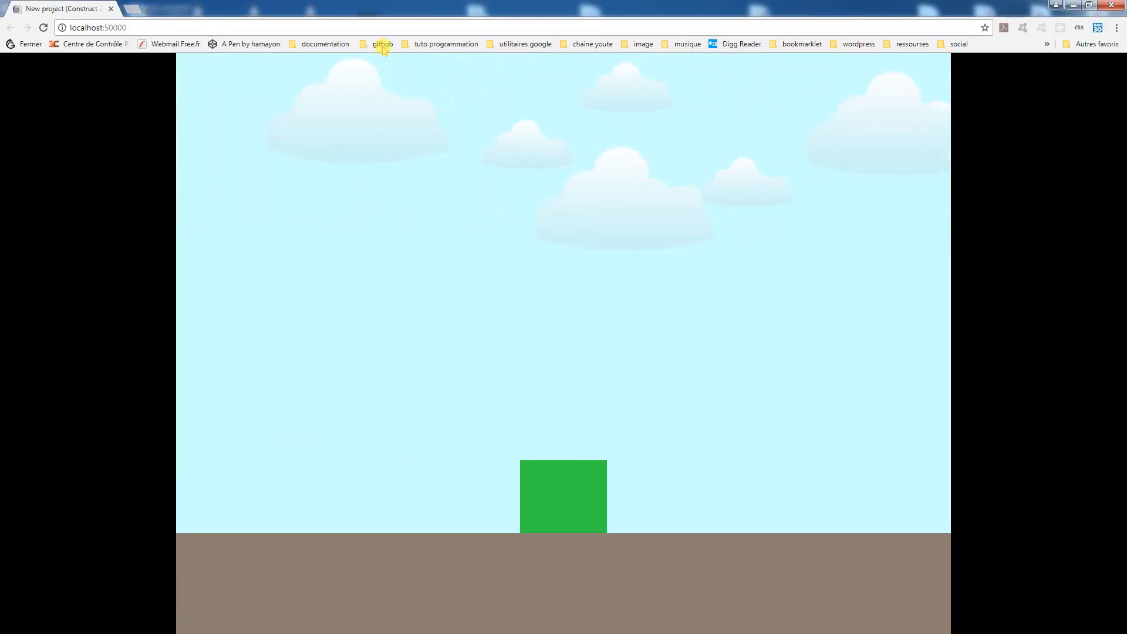
{"action": "key", "text": "Right"}
{"action": "key", "text": "Left"}
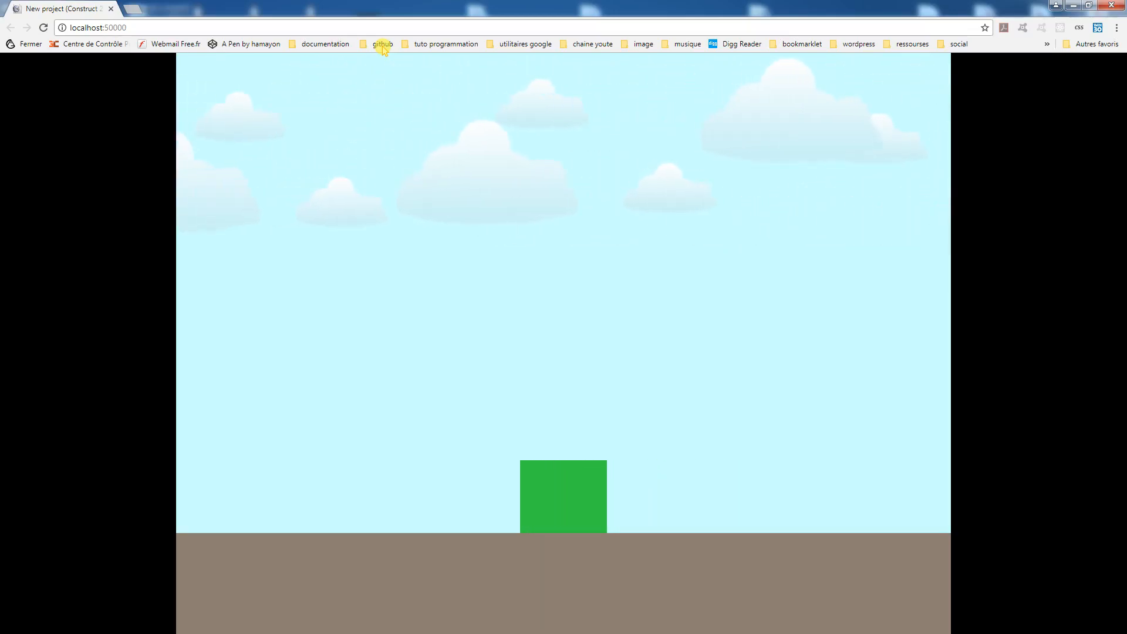
{"action": "key", "text": "Left"}
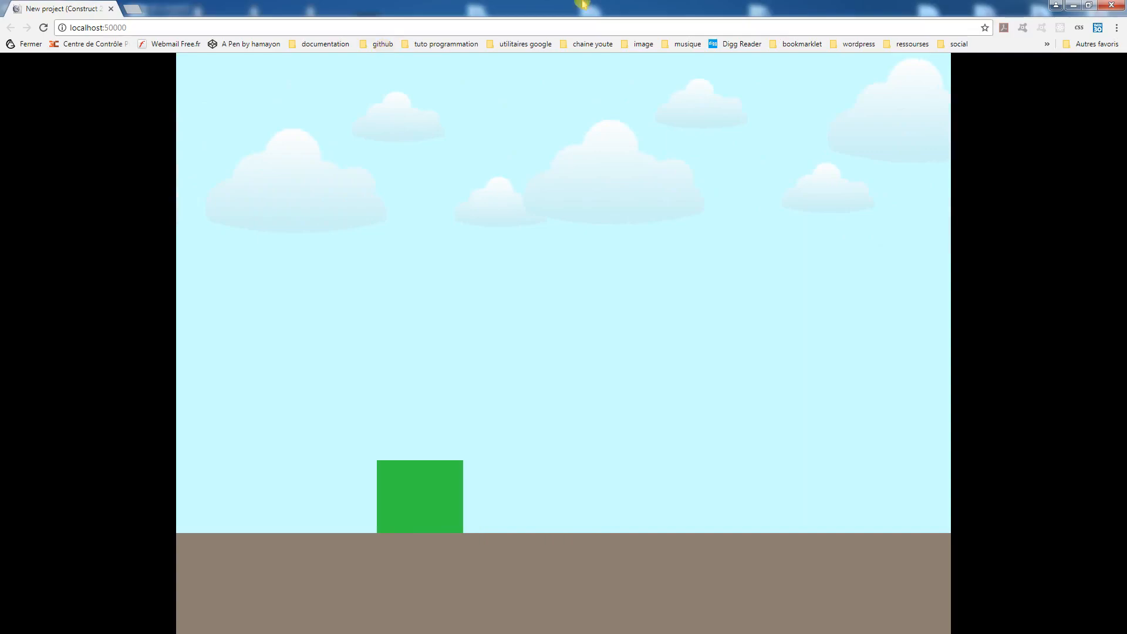
Close the preview and set the horizontal parallax of the petitNuage layer to 80
{"action": "left_click", "coordinate": [1111, 5]}
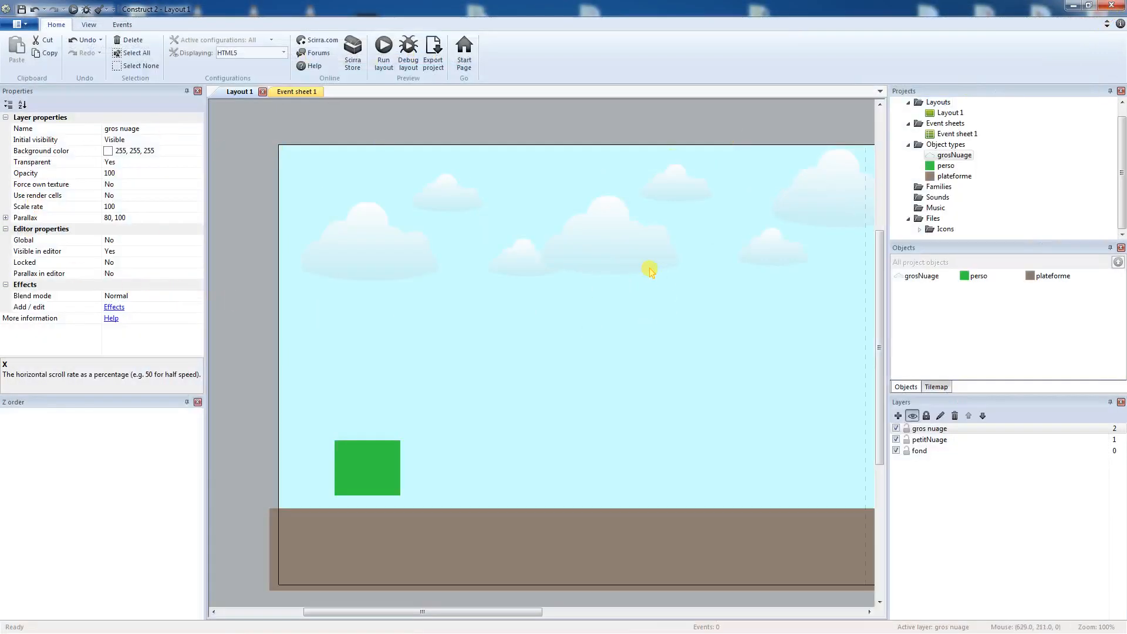
{"action": "left_click", "coordinate": [111, 219]}
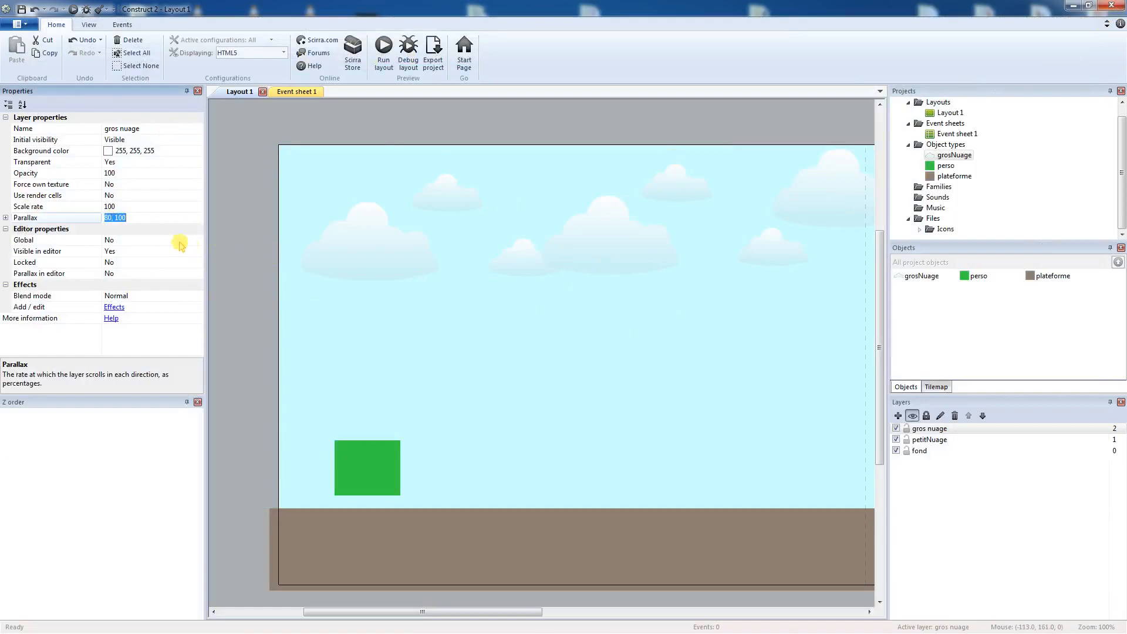
{"action": "left_click", "coordinate": [112, 218]}
{"action": "left_click", "coordinate": [932, 439]}
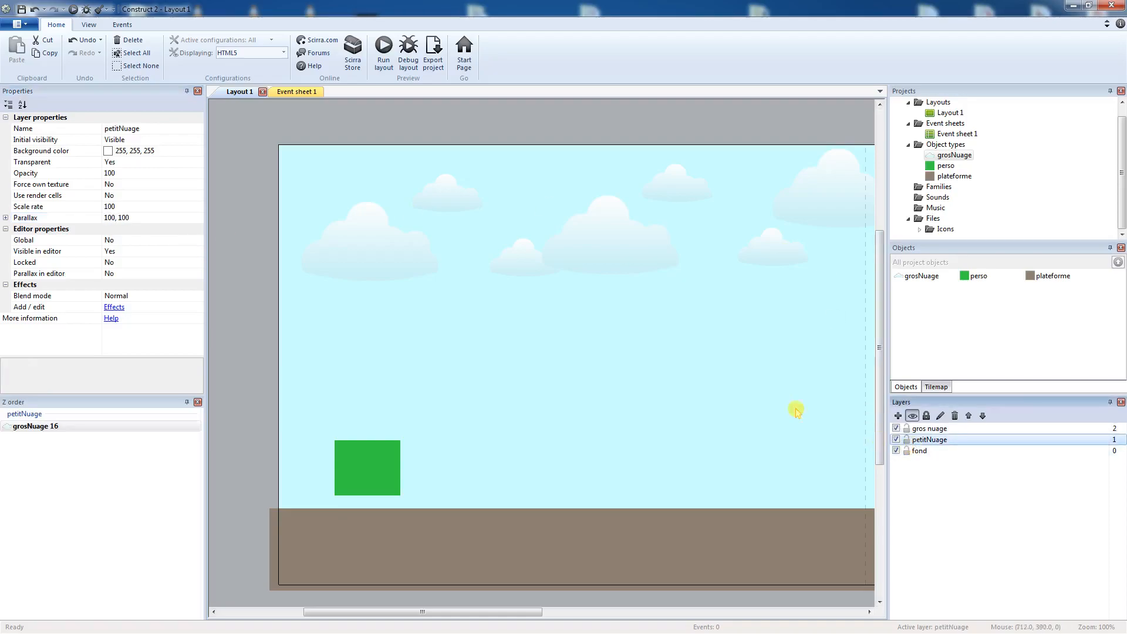
{"action": "left_click", "coordinate": [116, 219]}
{"action": "left_click", "coordinate": [225, 255]}
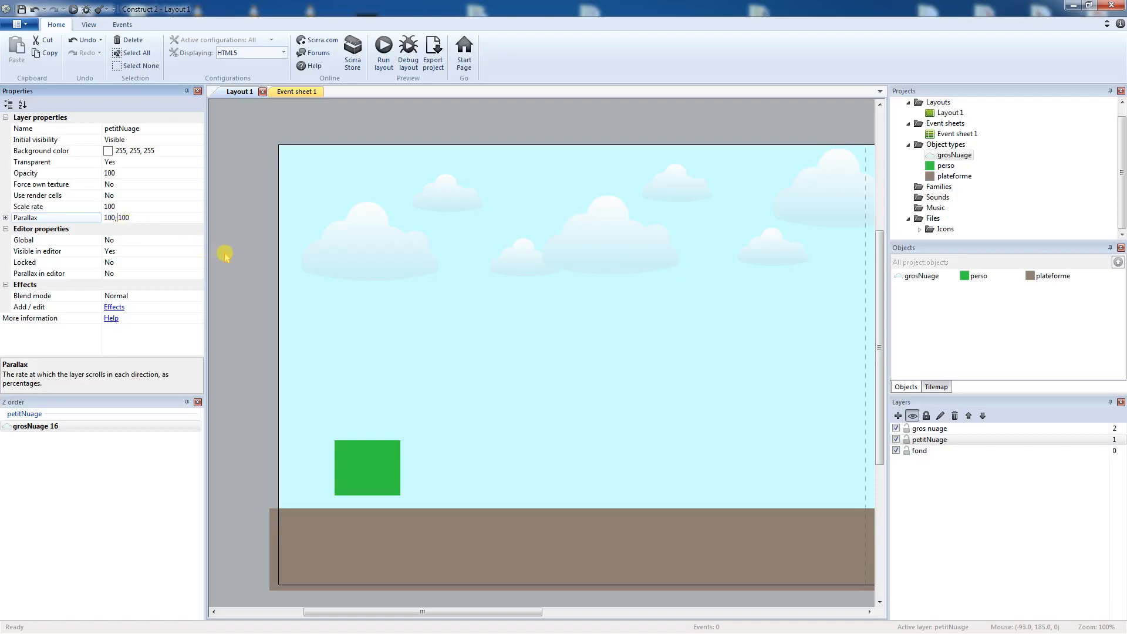
{"action": "type", "text": "80,"}
Run the layout, walk the player right and left to compare the small and large clouds' scrolling, and close the preview
{"action": "left_click", "coordinate": [383, 47]}
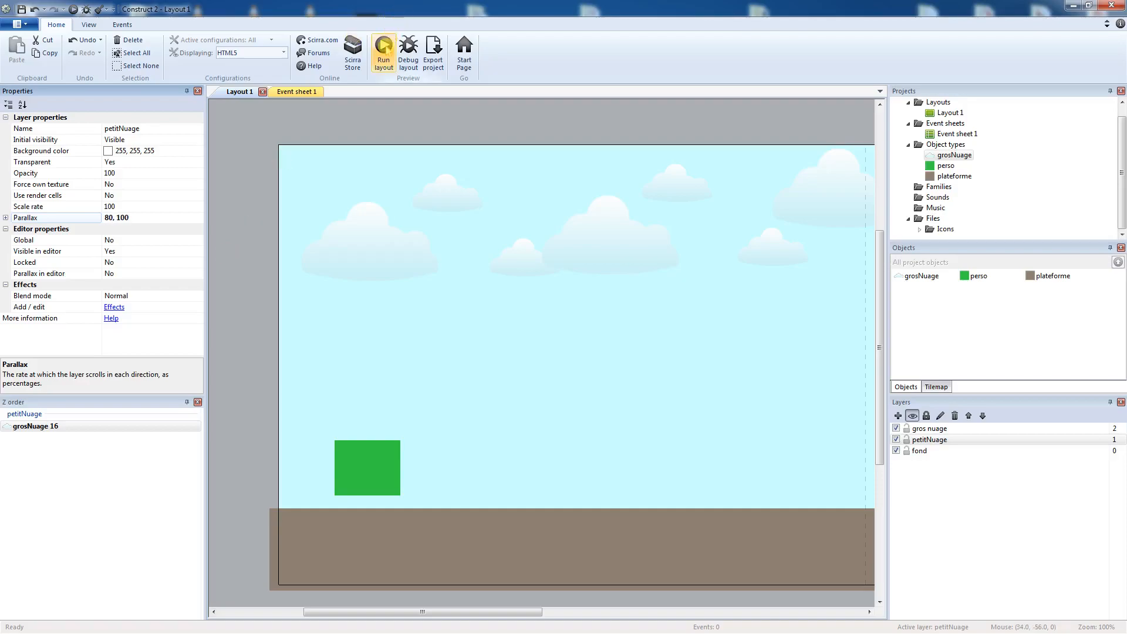
{"action": "key", "text": "Right"}
{"action": "key", "text": "Right"}
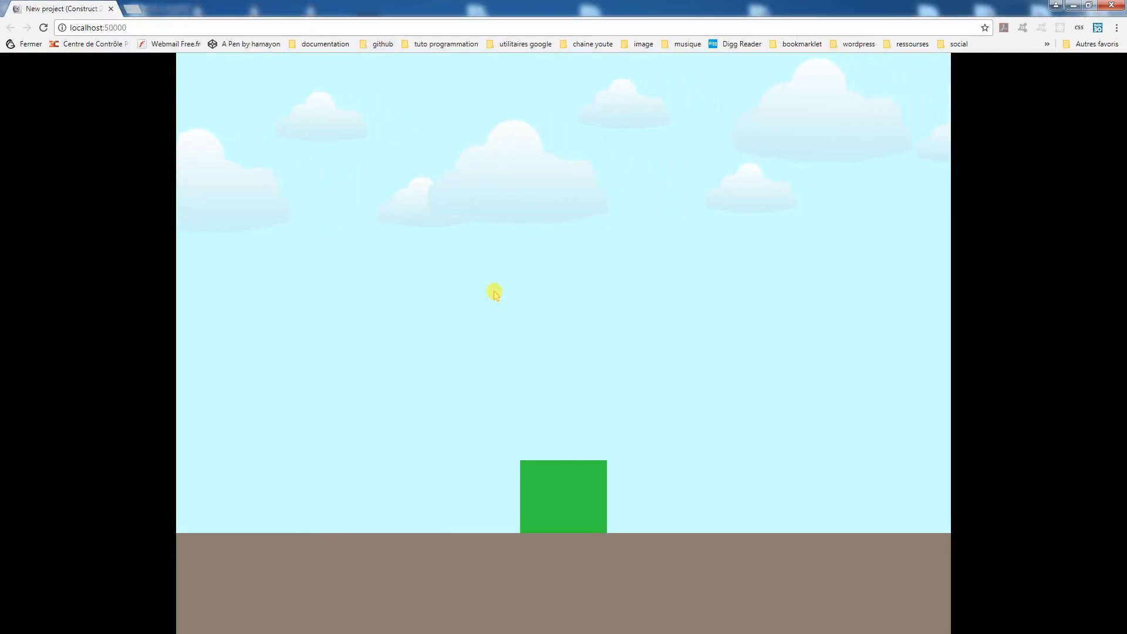
{"action": "key", "text": "Right"}
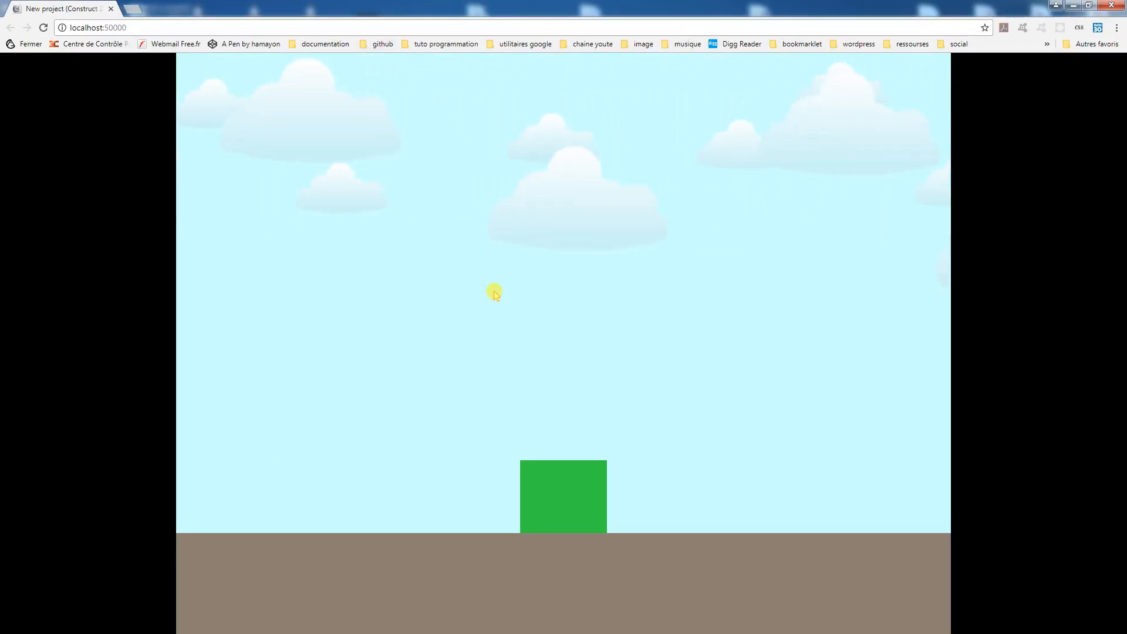
{"action": "key", "text": "Left"}
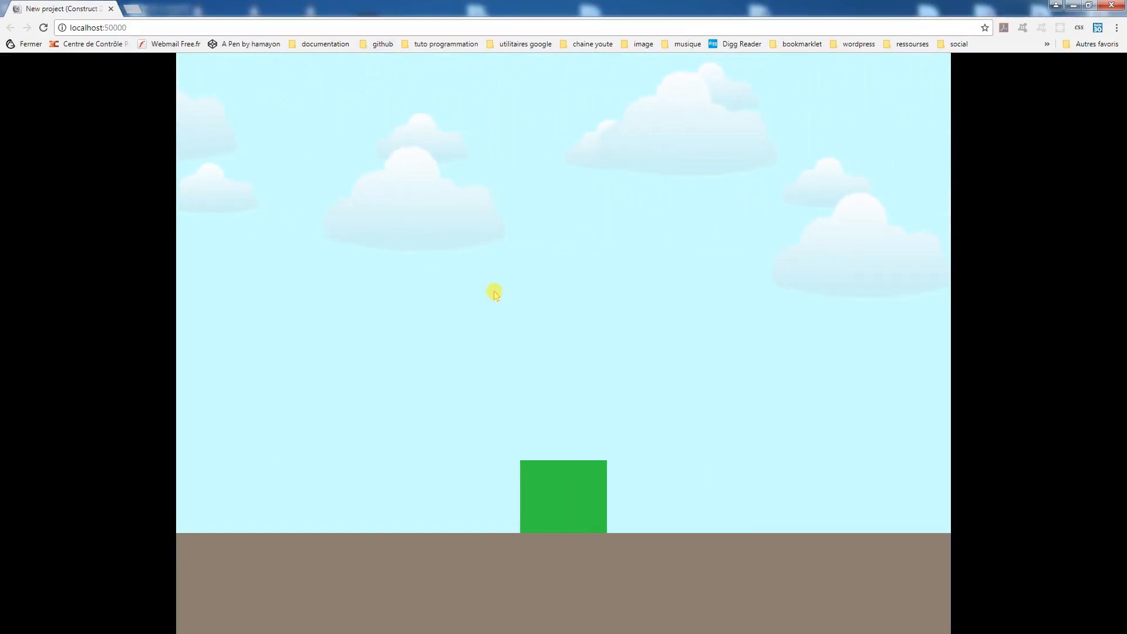
{"action": "key", "text": "Left"}
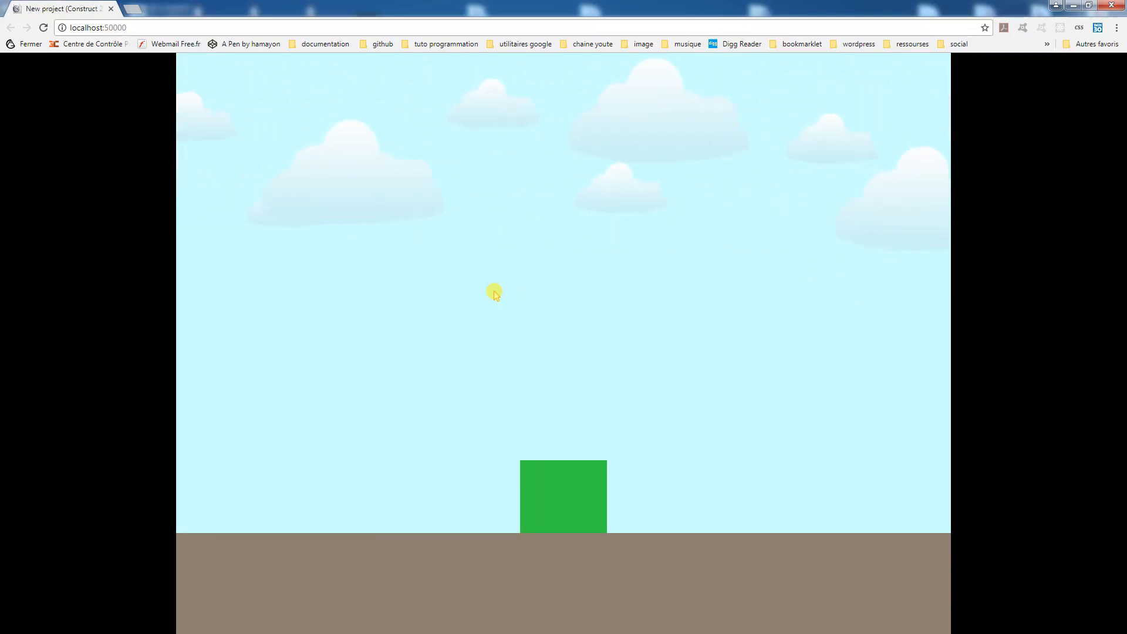
{"action": "key", "text": "Left"}
{"action": "left_click", "coordinate": [1117, 6]}
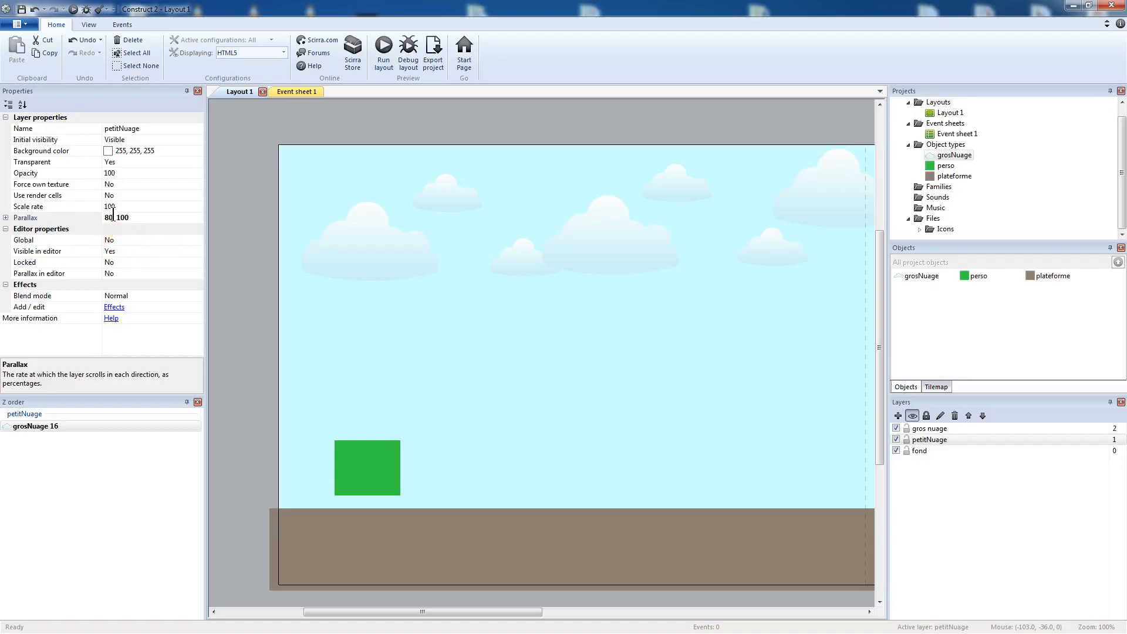
Set the petitNuage layer's horizontal parallax to 0, preview the layout while walking the player right, and close the preview
{"action": "left_click", "coordinate": [78, 216]}
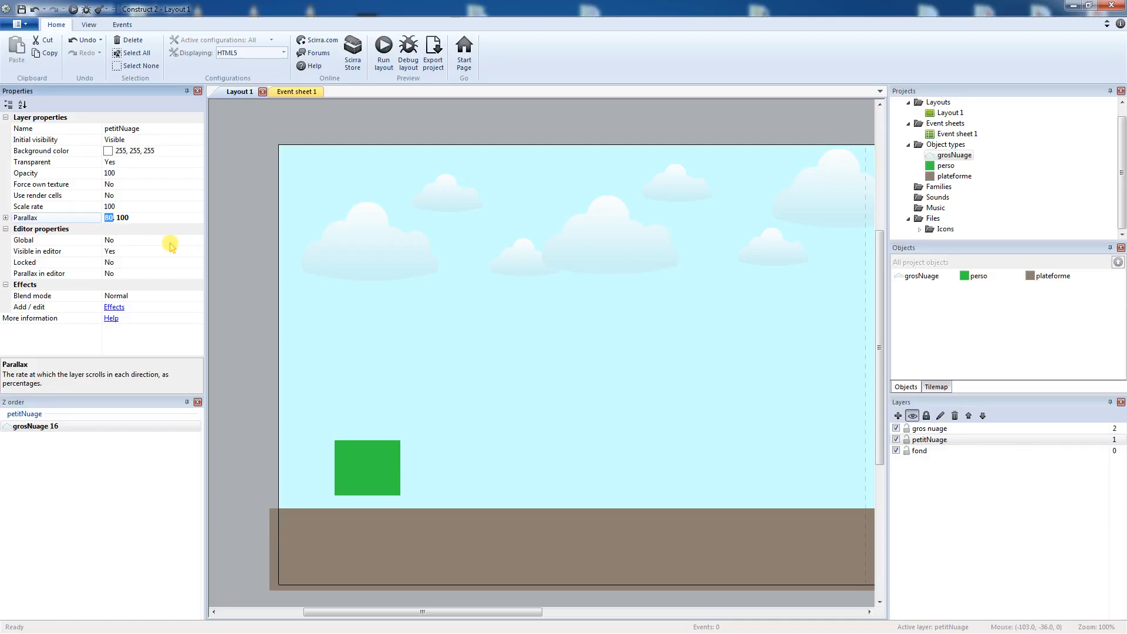
{"action": "type", "text": "0"}
{"action": "left_click", "coordinate": [383, 47]}
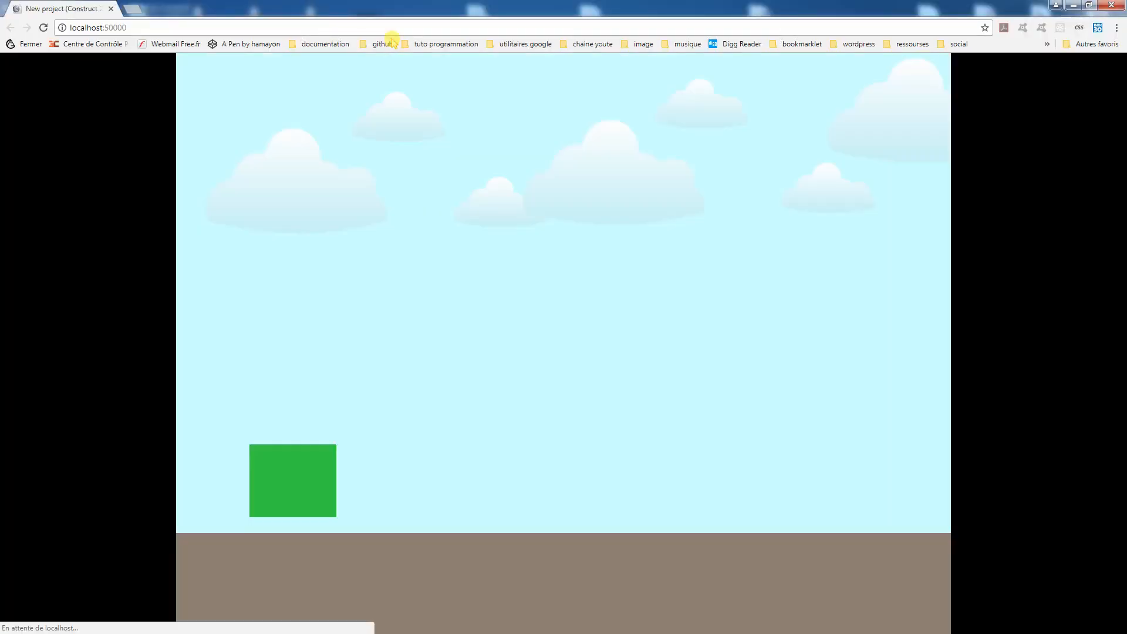
{"action": "key", "text": "Right"}
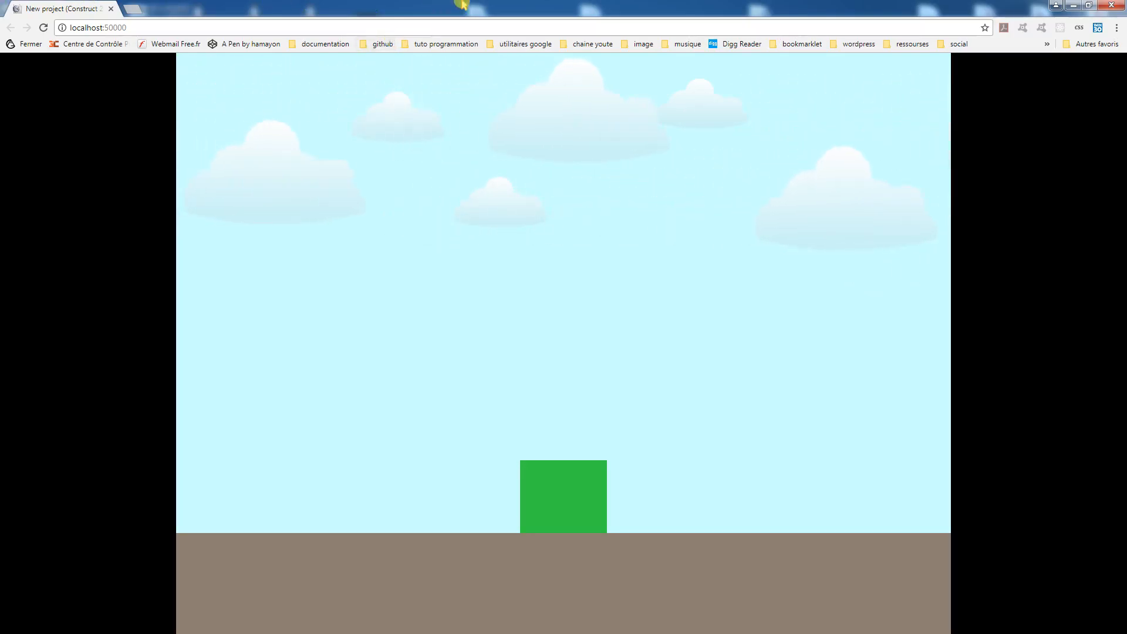
{"action": "left_click", "coordinate": [1113, 6]}
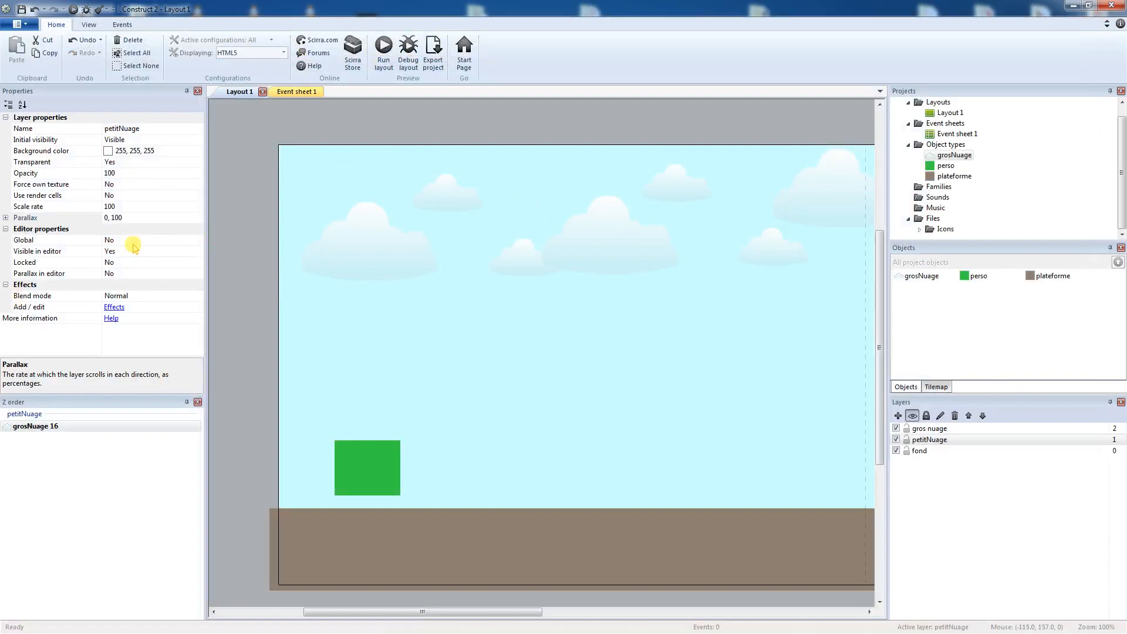
Set the horizontal parallax of the petitNuage layer to 200, keeping the vertical value at 100
{"action": "left_click", "coordinate": [112, 218]}
{"action": "key", "text": "Return"}
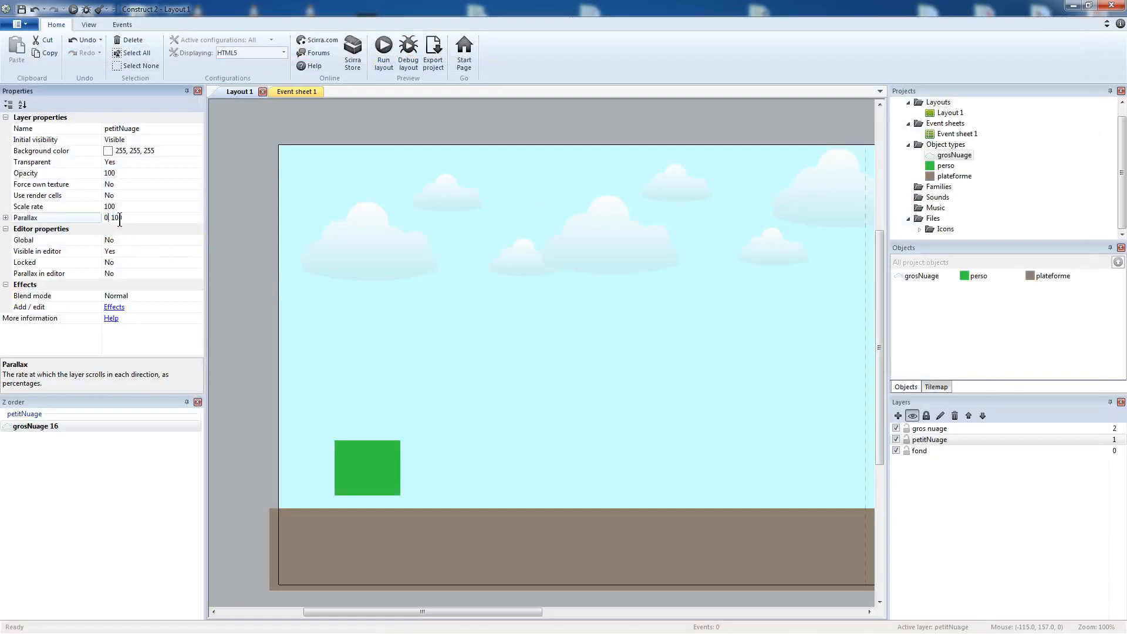
{"action": "type", "text": "80"}
{"action": "left_click", "coordinate": [110, 219]}
{"action": "left_click", "coordinate": [121, 220]}
{"action": "type", "text": "20"}
Preview the layout, walking the player to the far end and back to check the small clouds' faster scrolling, and close the preview
{"action": "left_click", "coordinate": [383, 49]}
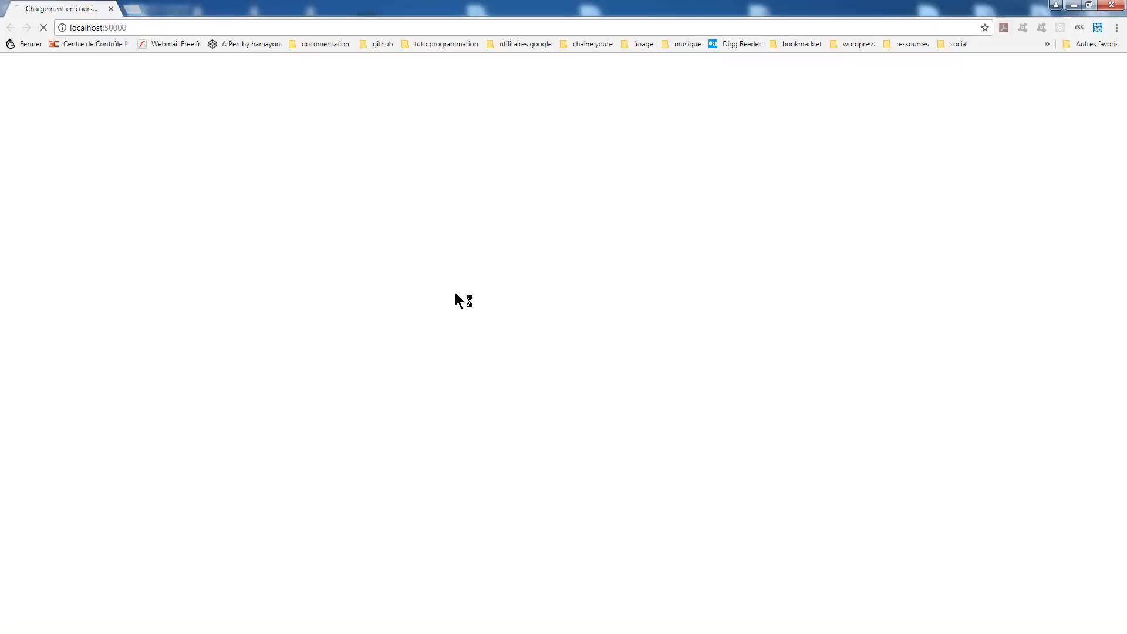
{"action": "key", "text": "Right"}
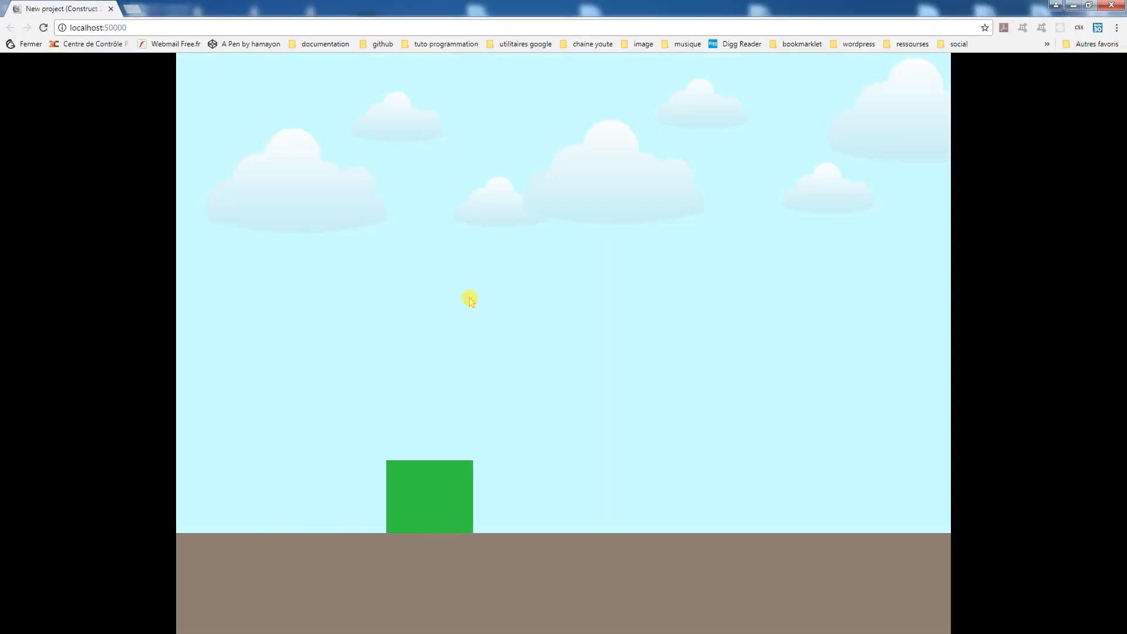
{"action": "key", "text": "Right"}
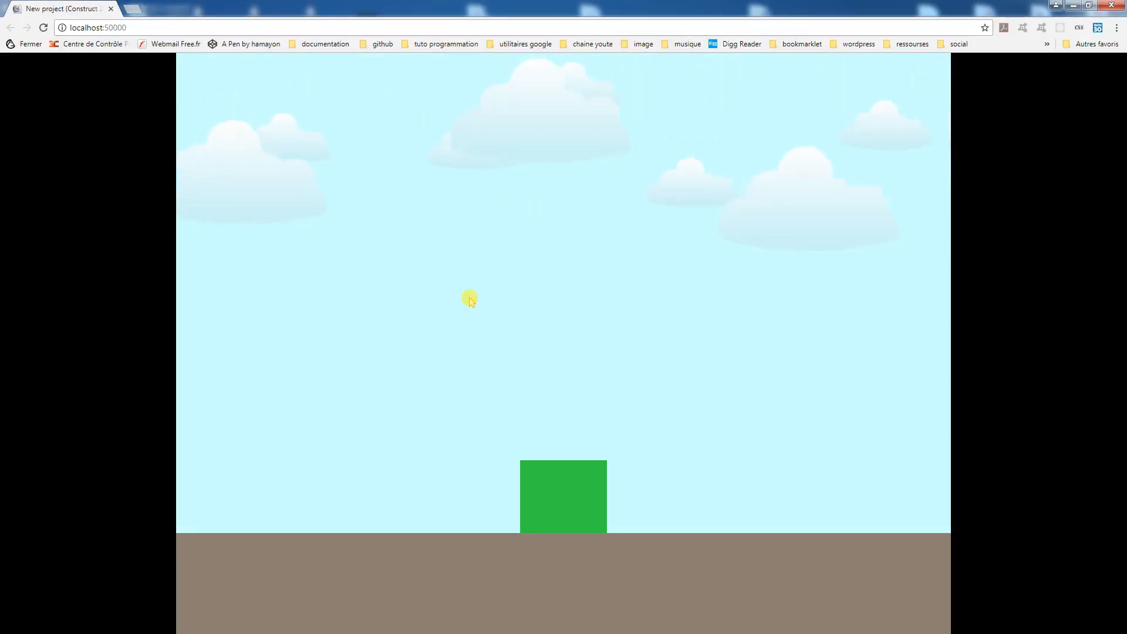
{"action": "key", "text": "Left"}
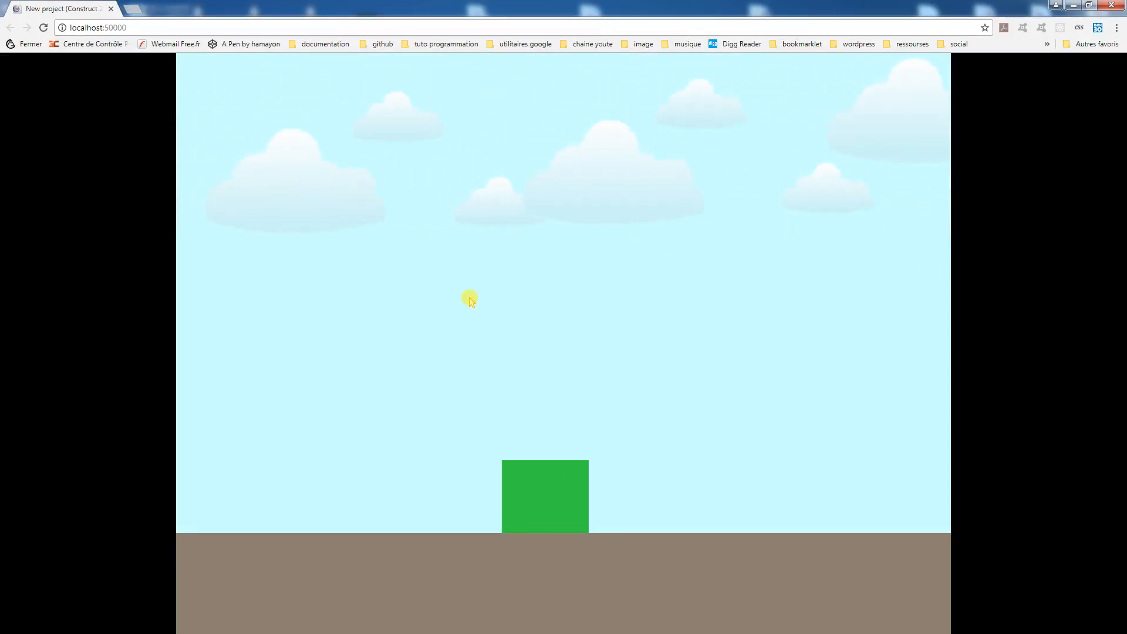
{"action": "key", "text": "Right"}
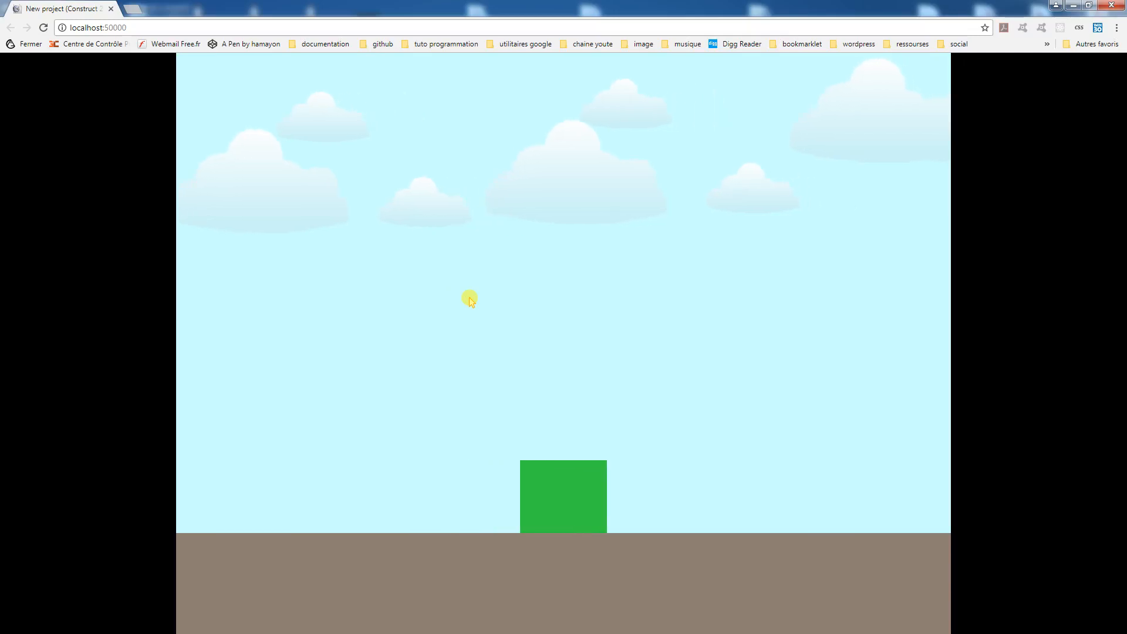
{"action": "key", "text": "Right"}
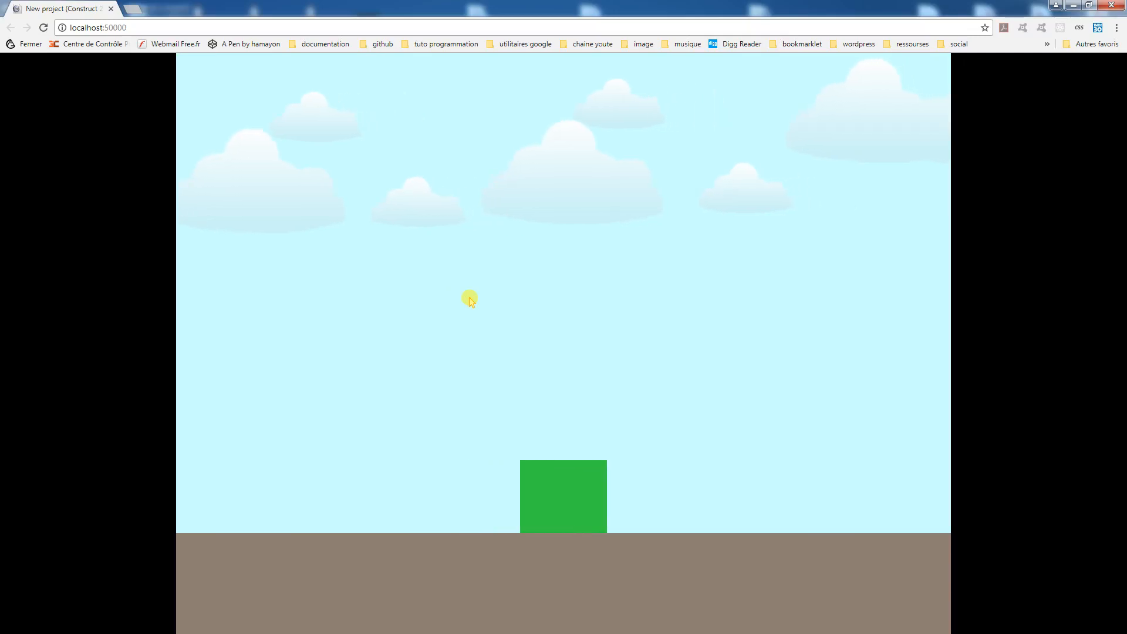
{"action": "key", "text": "Right"}
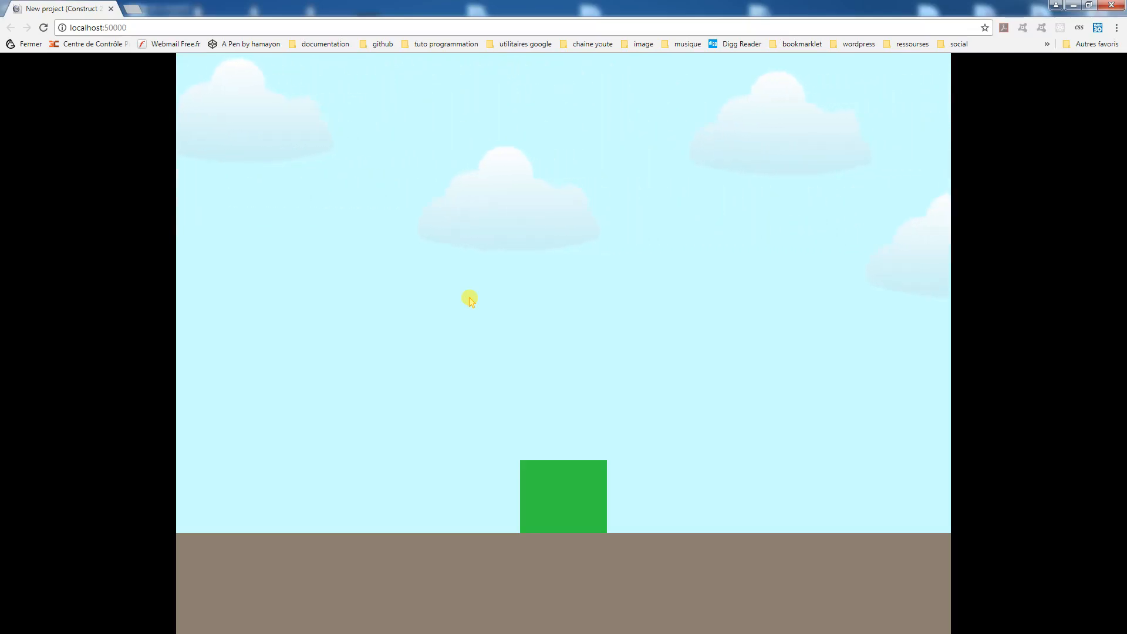
{"action": "key", "text": "Right"}
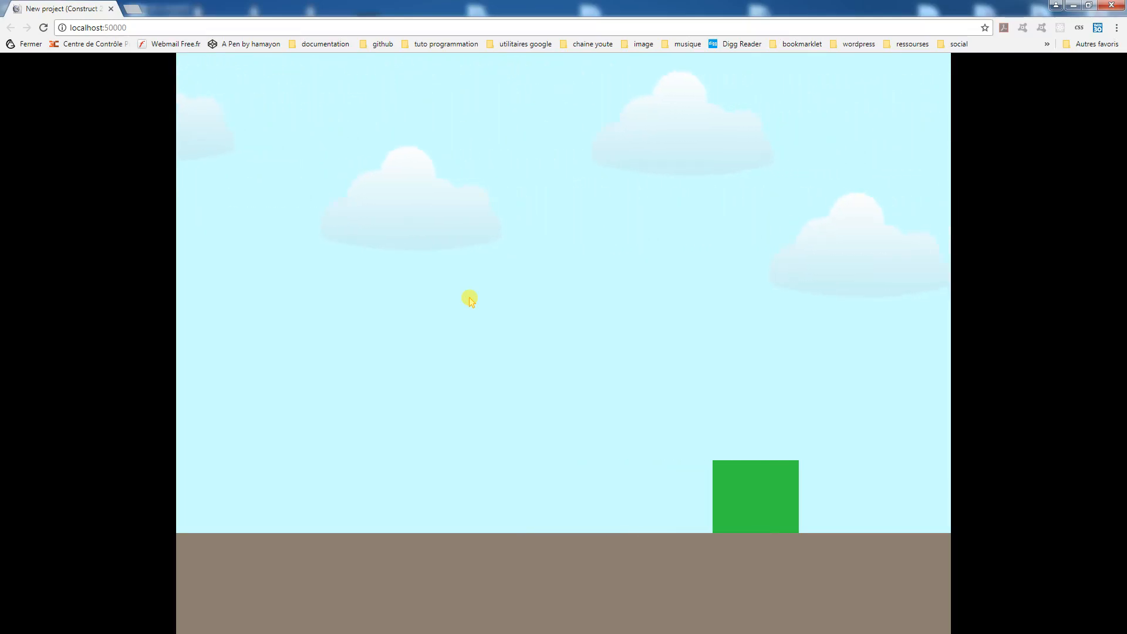
{"action": "key", "text": "Left"}
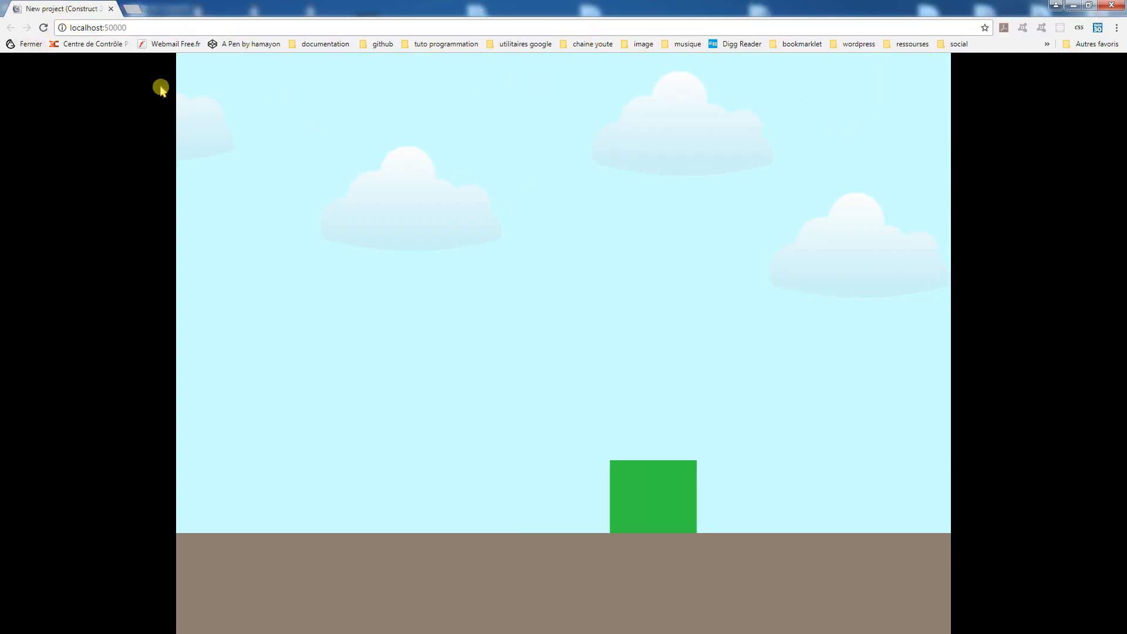
{"action": "left_click", "coordinate": [1111, 6]}
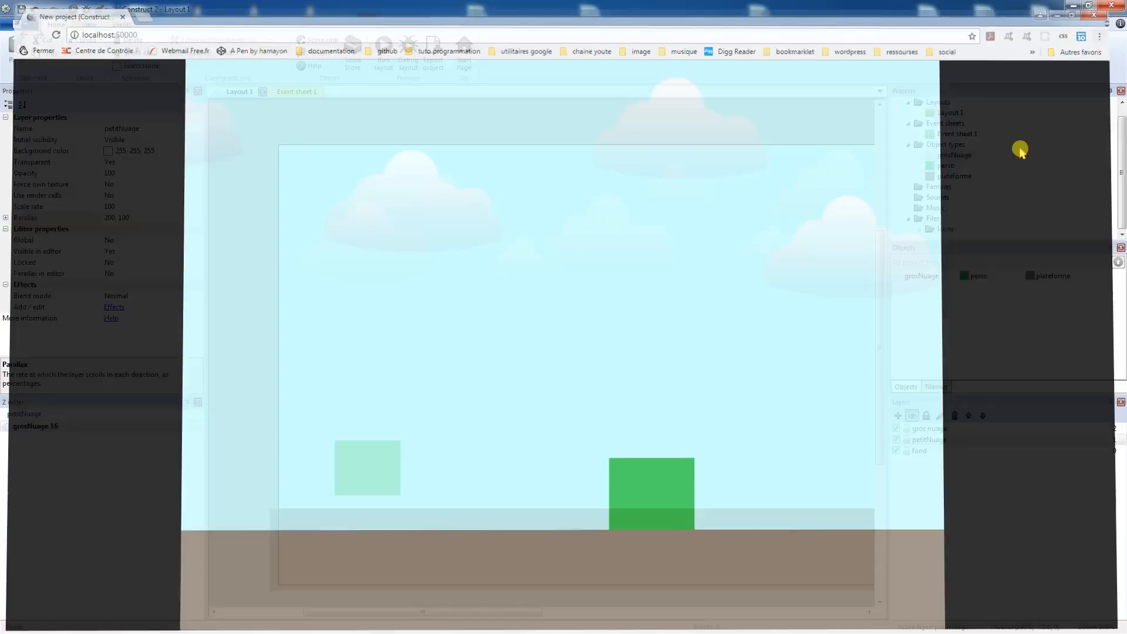
Place four copies of the small cloud beyond the layout's right edge, then preview them by walking the player and close the preview
{"action": "left_click_drag", "start_coordinate": [518, 613], "coordinate": [872, 629]}
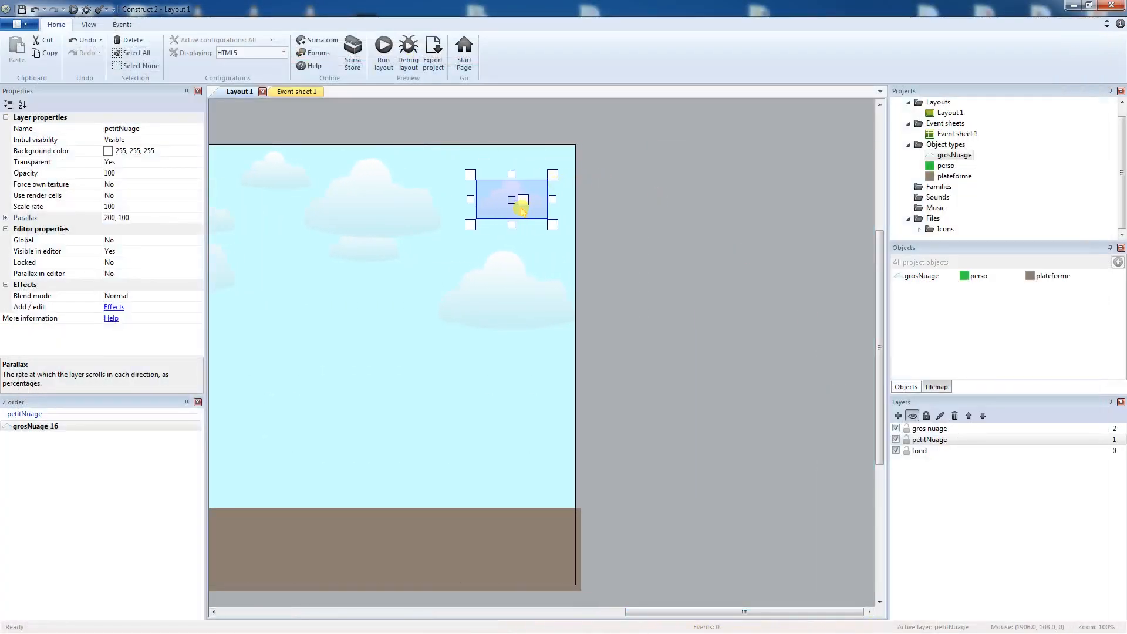
{"action": "left_click_drag", "start_coordinate": [530, 211], "coordinate": [830, 279], "text": "ctrl"}
{"action": "left_click", "coordinate": [384, 57]}
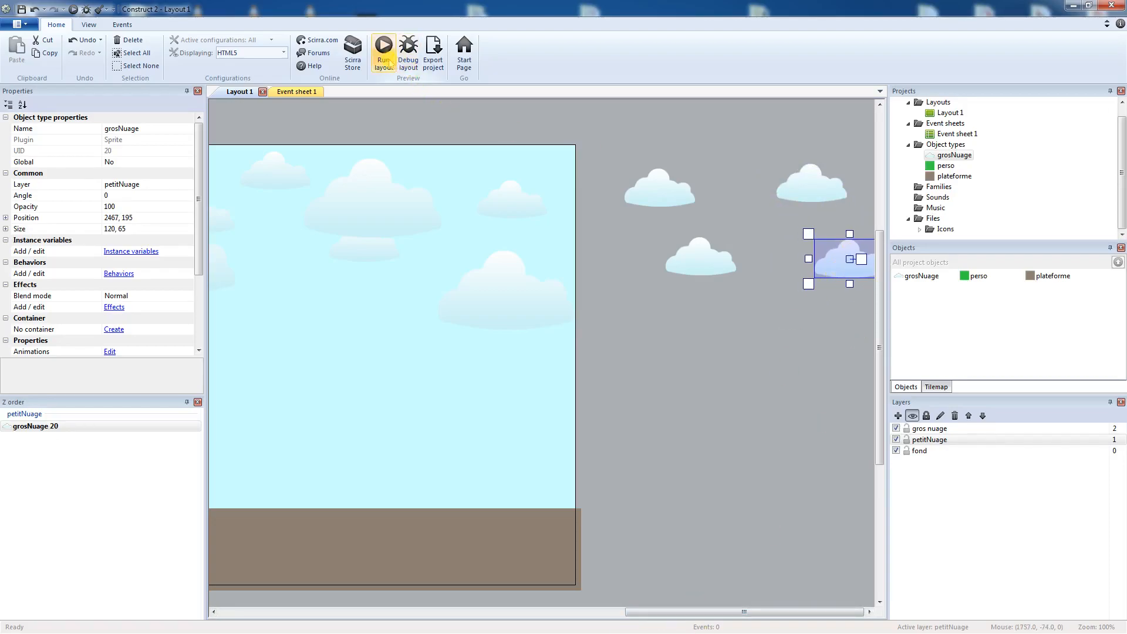
{"action": "key", "text": "Right"}
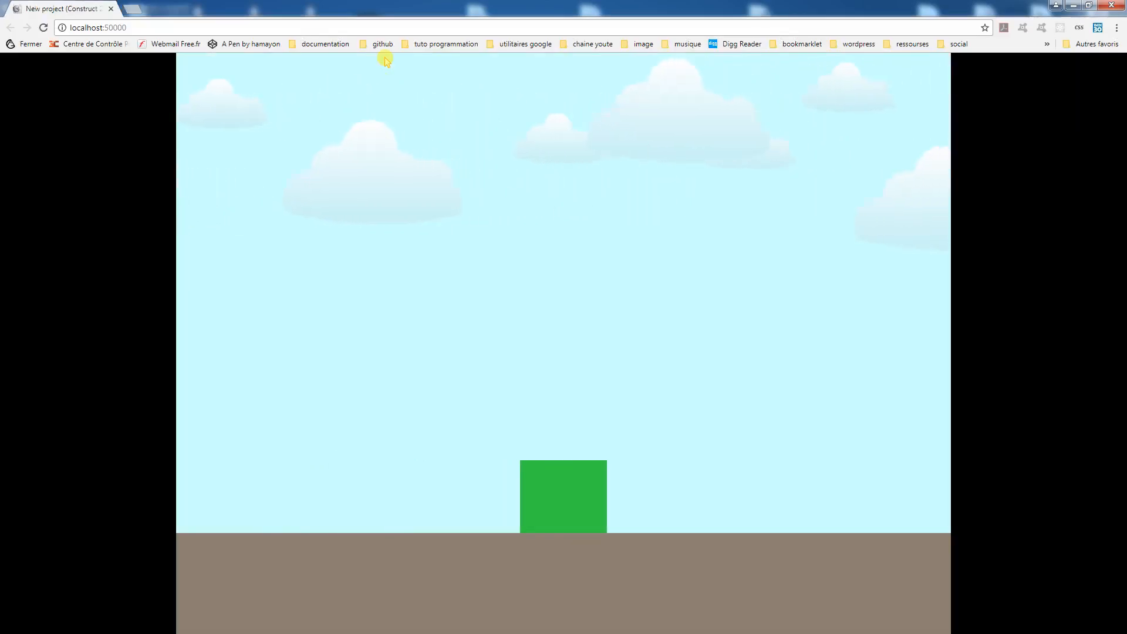
{"action": "key", "text": "Right"}
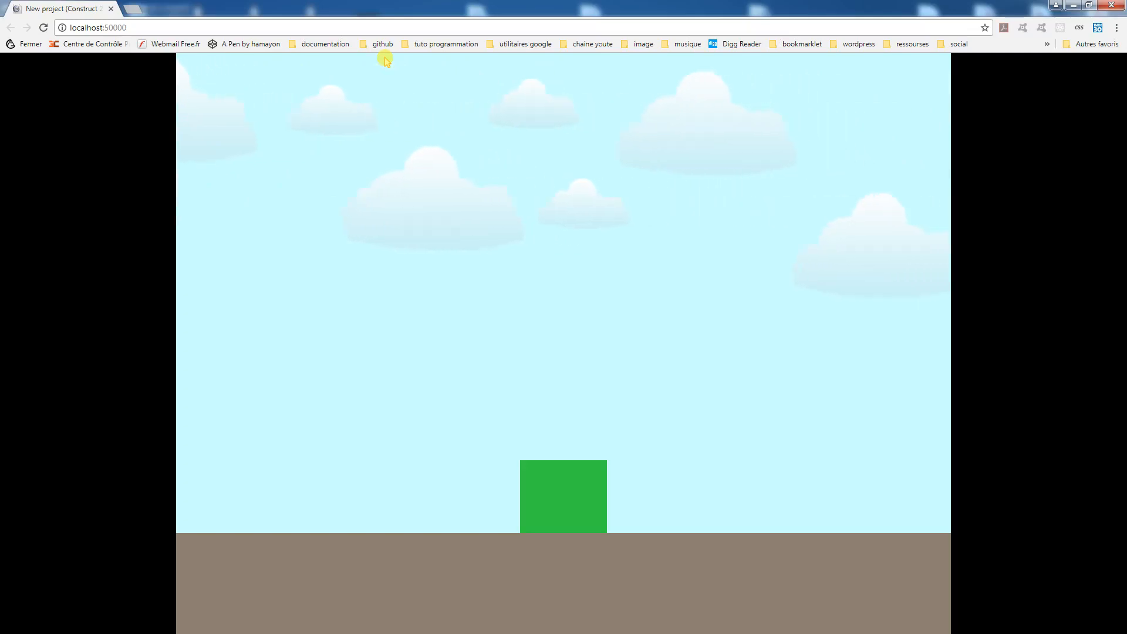
{"action": "key", "text": "Left"}
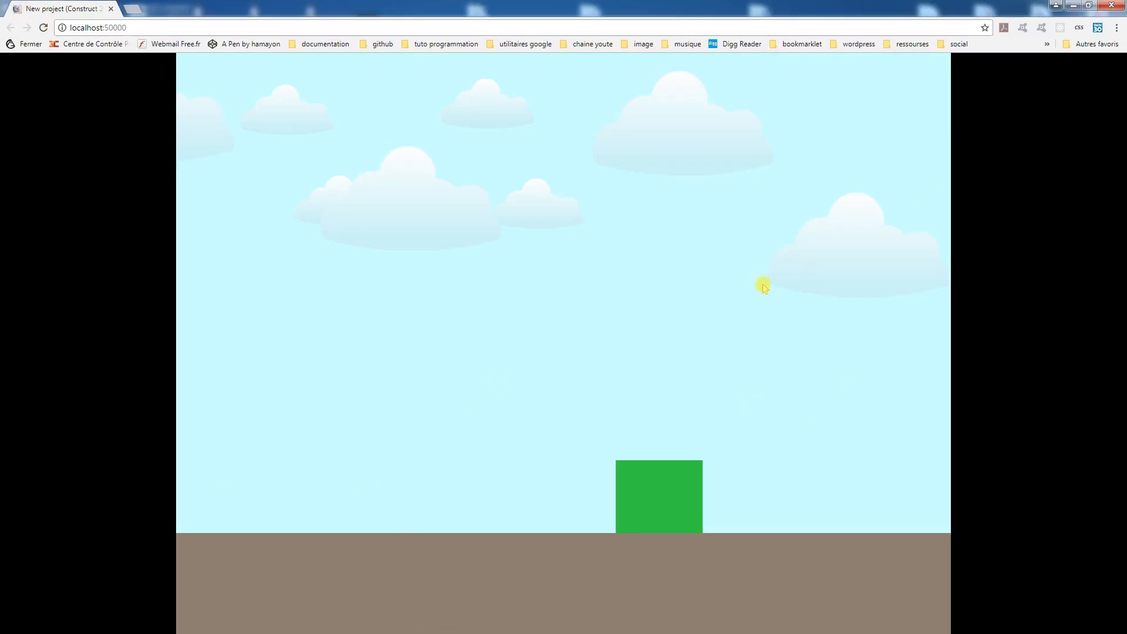
{"action": "left_click", "coordinate": [1108, 5]}
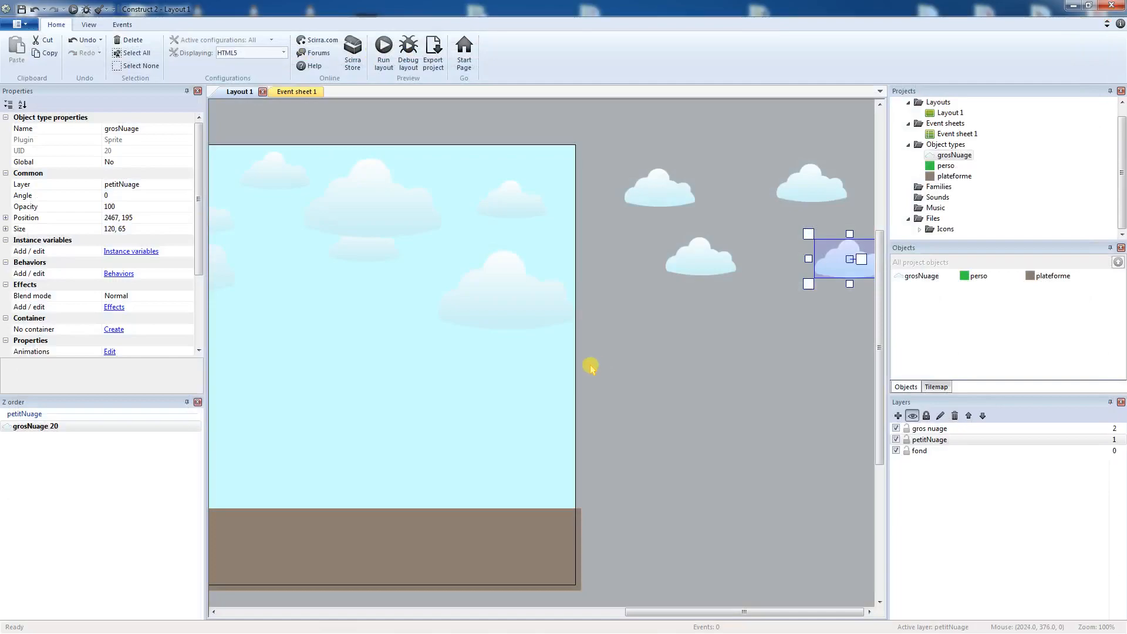
Add two more small cloud copies farther beyond the layout's right edge and run the layout, walking the player right
{"action": "scroll", "coordinate": [590, 367], "scroll_direction": "down", "scroll_amount": 5, "text": "ctrl"}
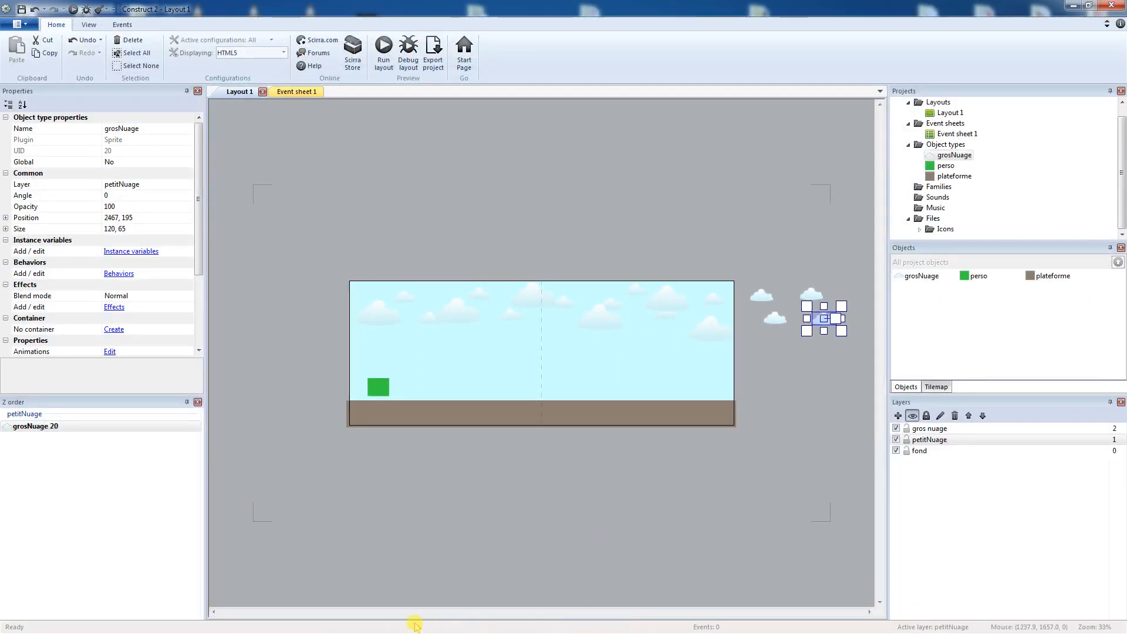
{"action": "left_click", "coordinate": [824, 319]}
{"action": "left_click_drag", "start_coordinate": [825, 319], "coordinate": [885, 321], "text": "ctrl"}
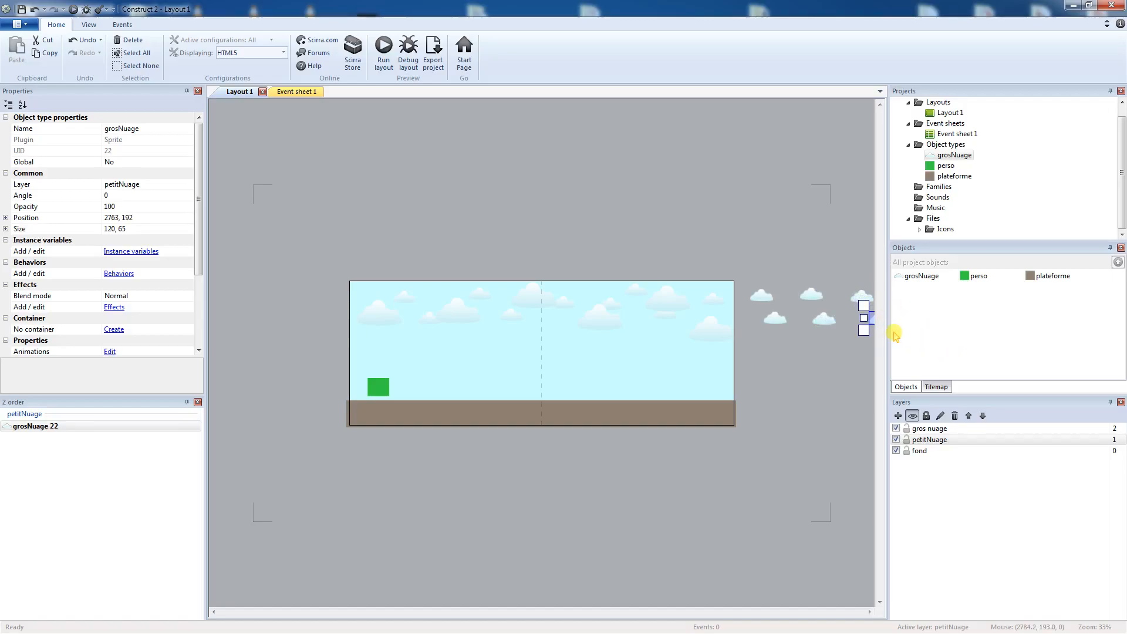
{"action": "left_click", "coordinate": [378, 51]}
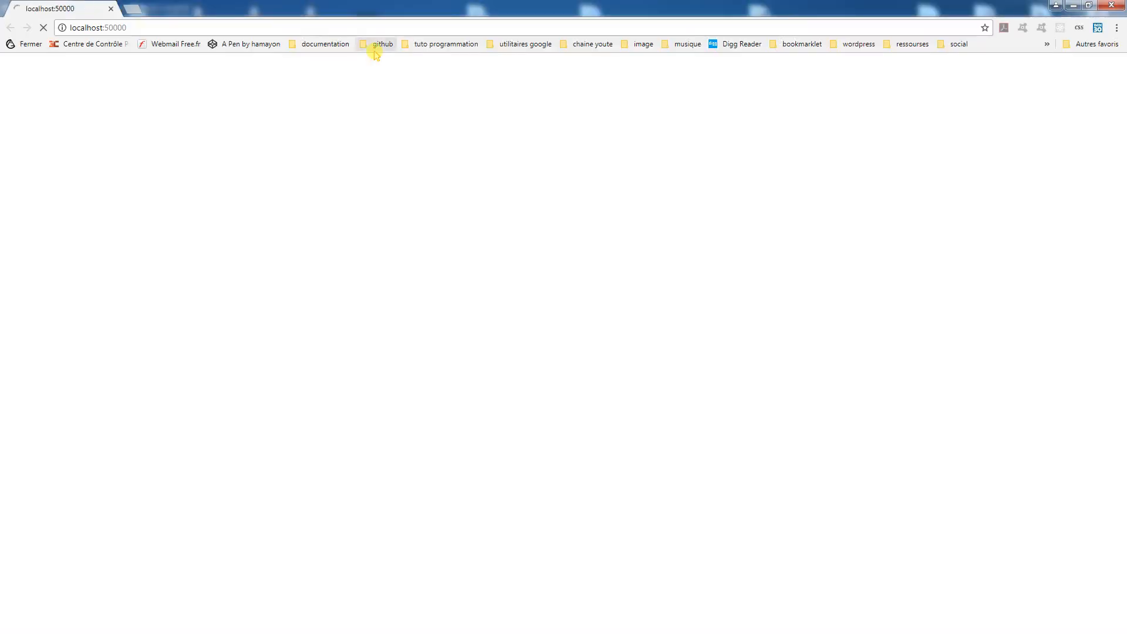
{"action": "key", "text": "Right"}
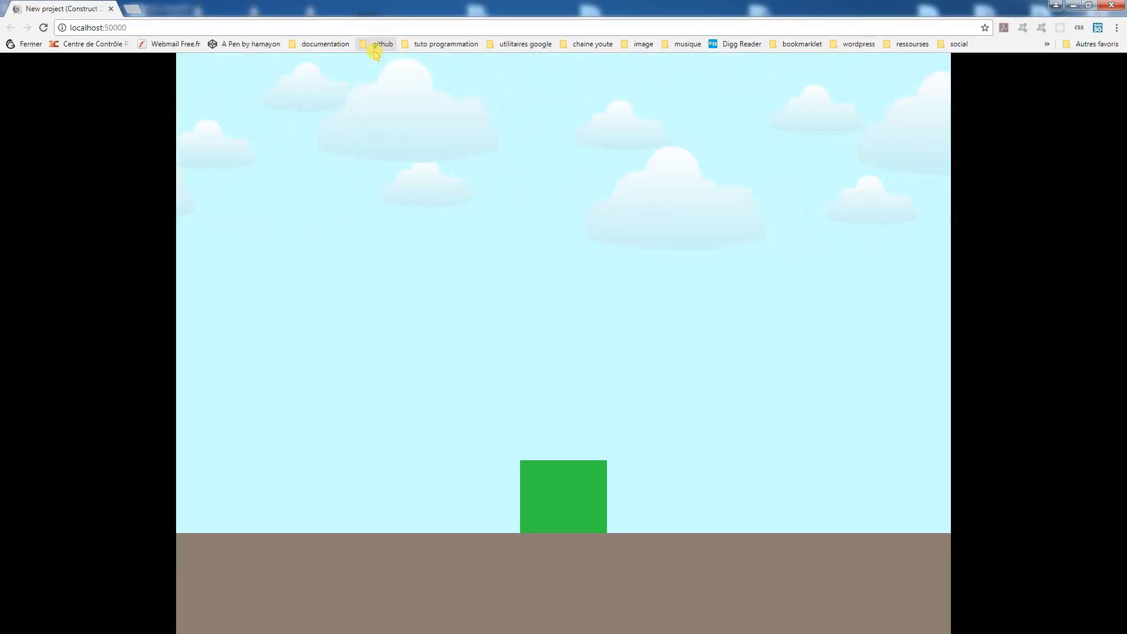
Walk the player to the layout's far end and back to check the extended small cloud coverage, and close the preview
{"action": "key", "text": "Right"}
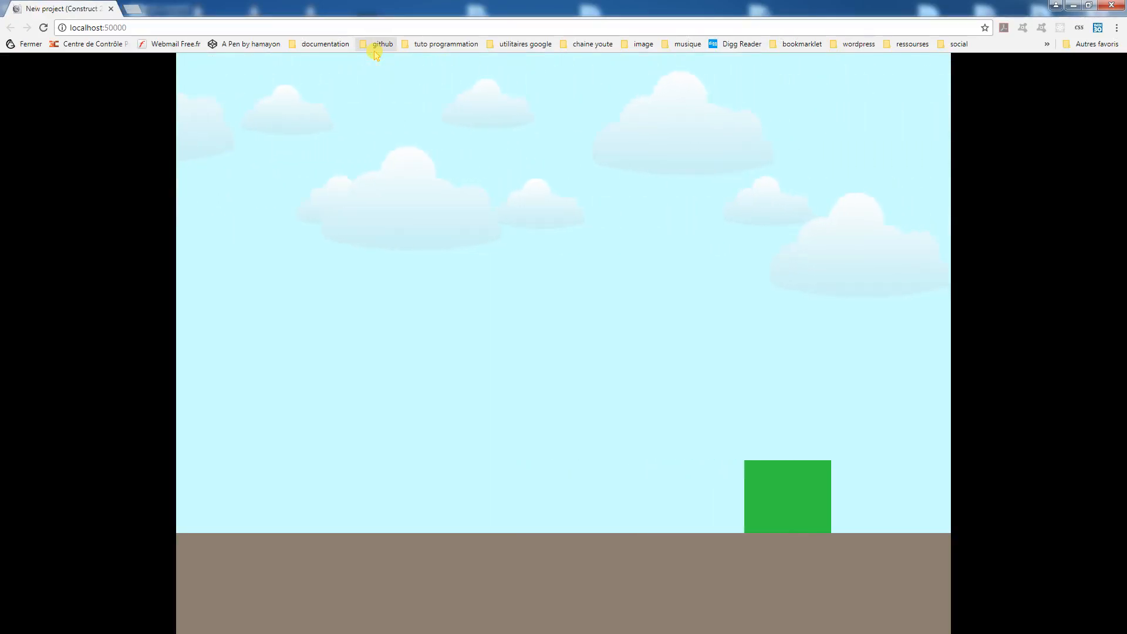
{"action": "key", "text": "Left"}
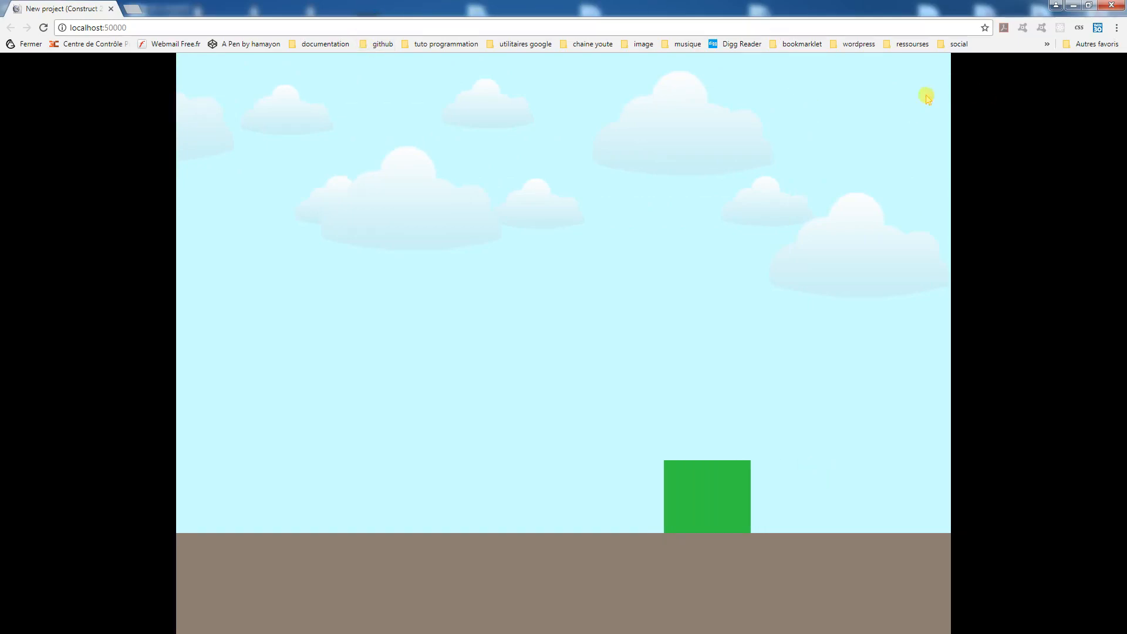
{"action": "key", "text": "Left"}
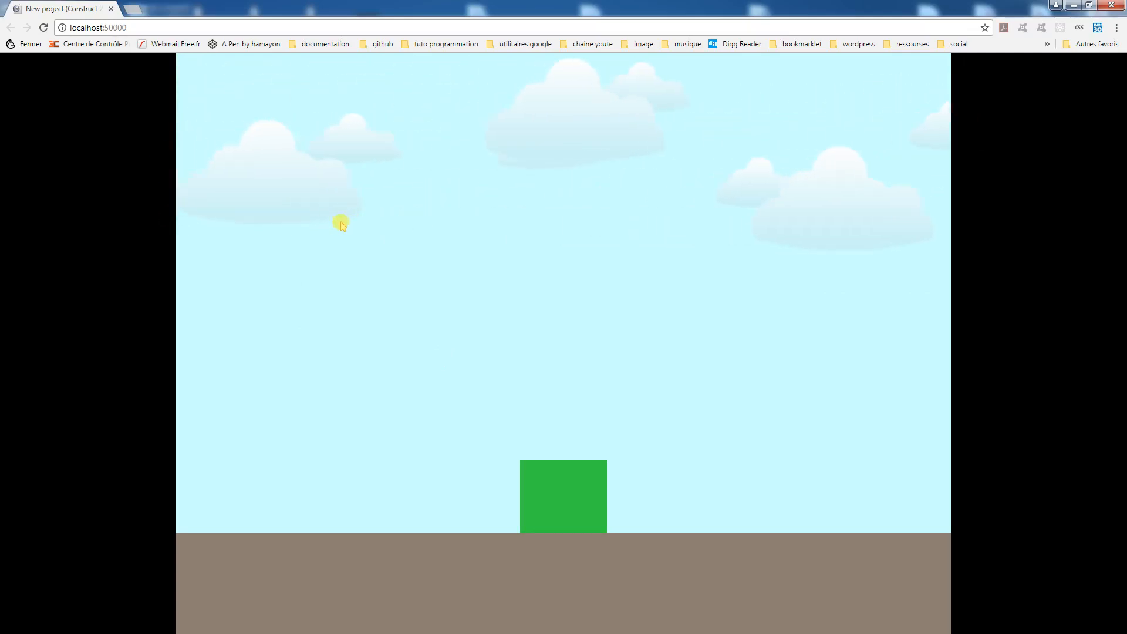
{"action": "key", "text": "Left"}
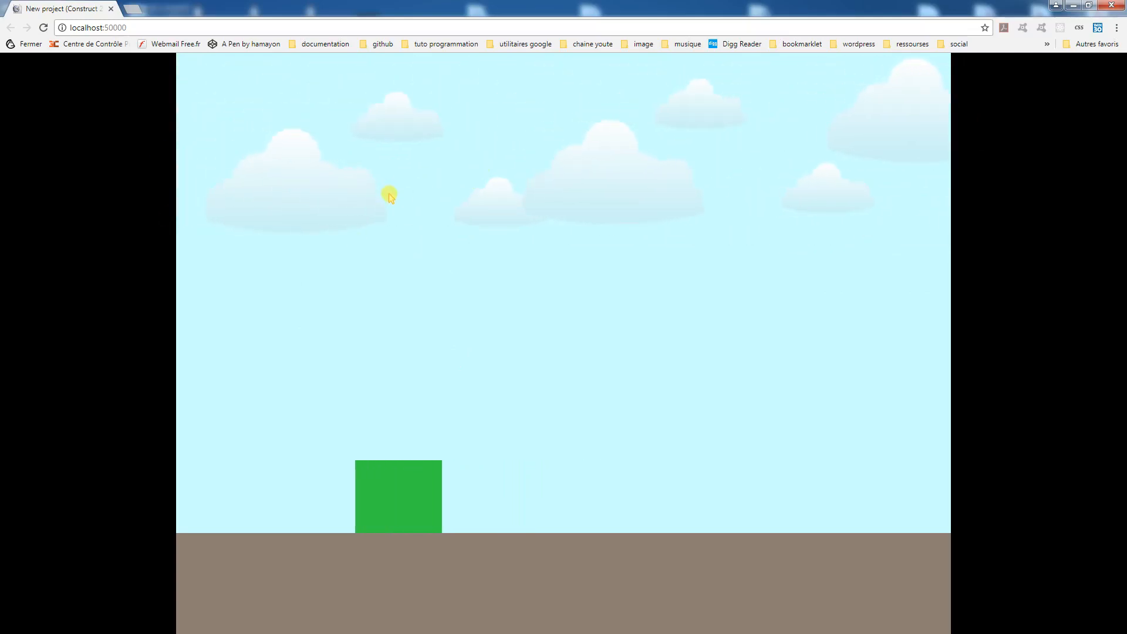
{"action": "key", "text": "Right"}
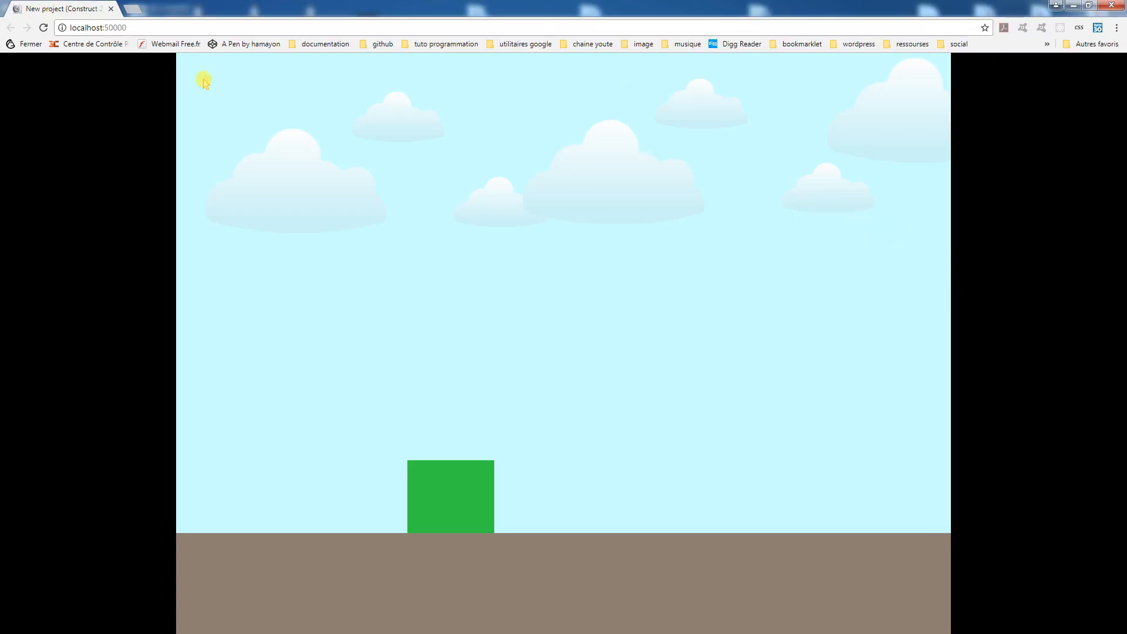
{"action": "left_click", "coordinate": [1112, 5]}
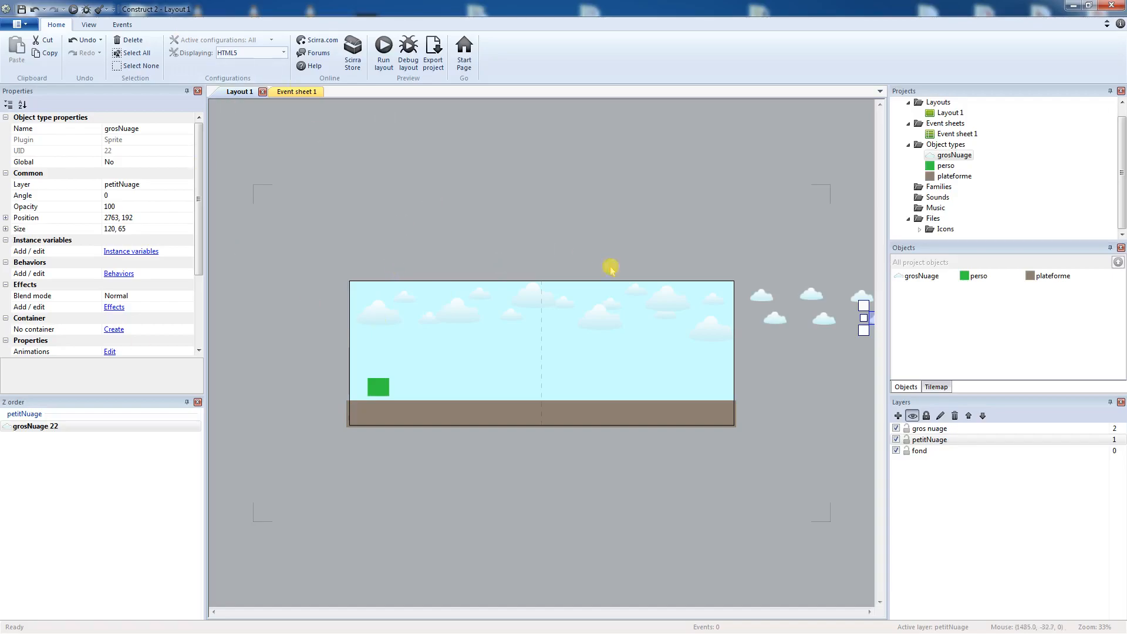
Open the properties of the gros nuage layer
{"action": "left_click", "coordinate": [926, 430]}
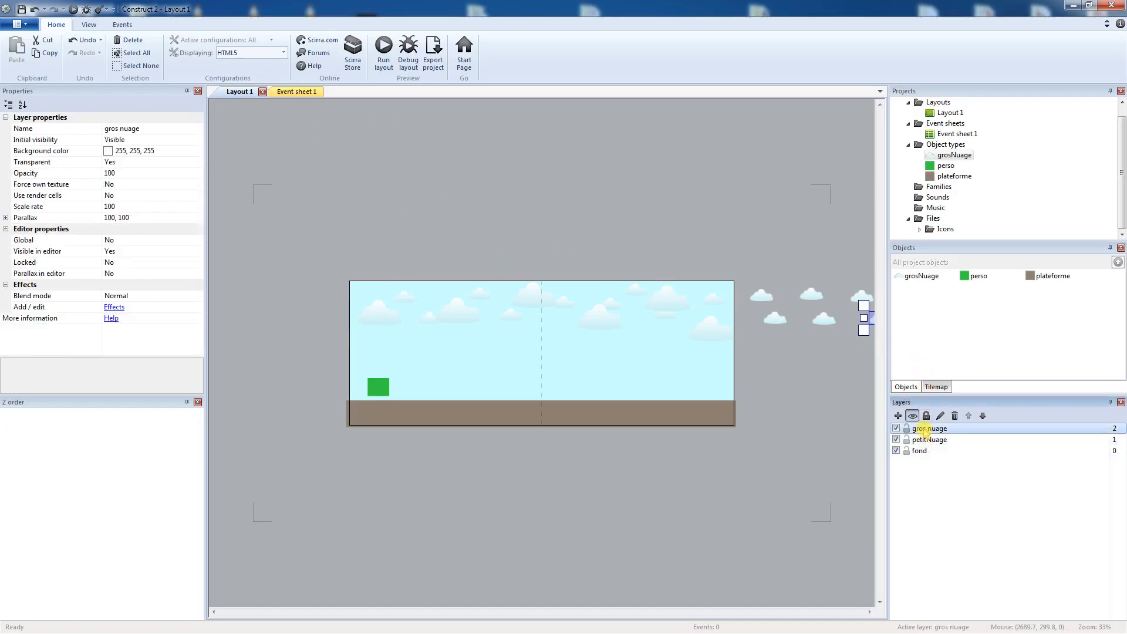